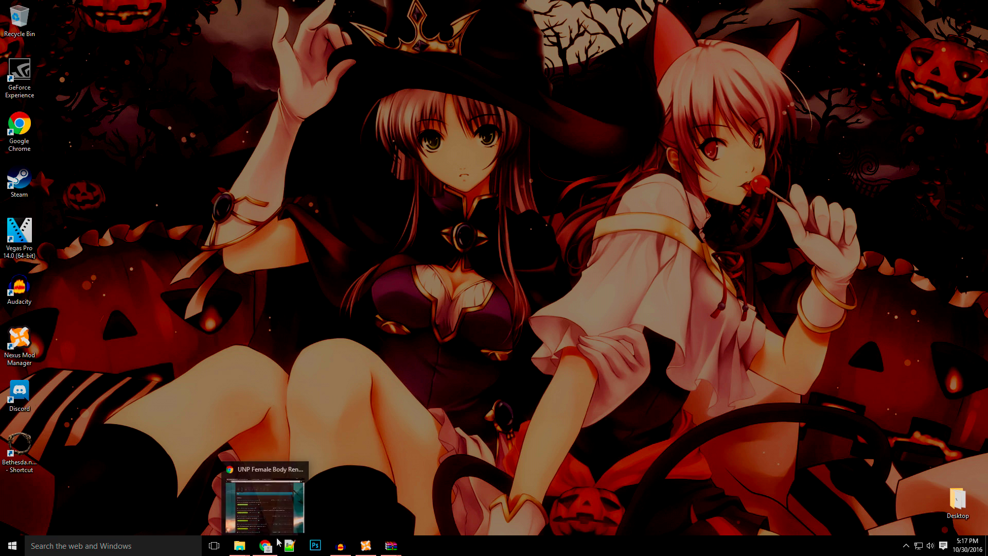
- Switch to Chrome and look through the open Nexus pages for UNP Female Body Renewal, SG Female Textures Renewal, ApachiiSkyHair and Caliente's Beautiful Bodies
{"action": "left_click", "coordinate": [267, 545]}
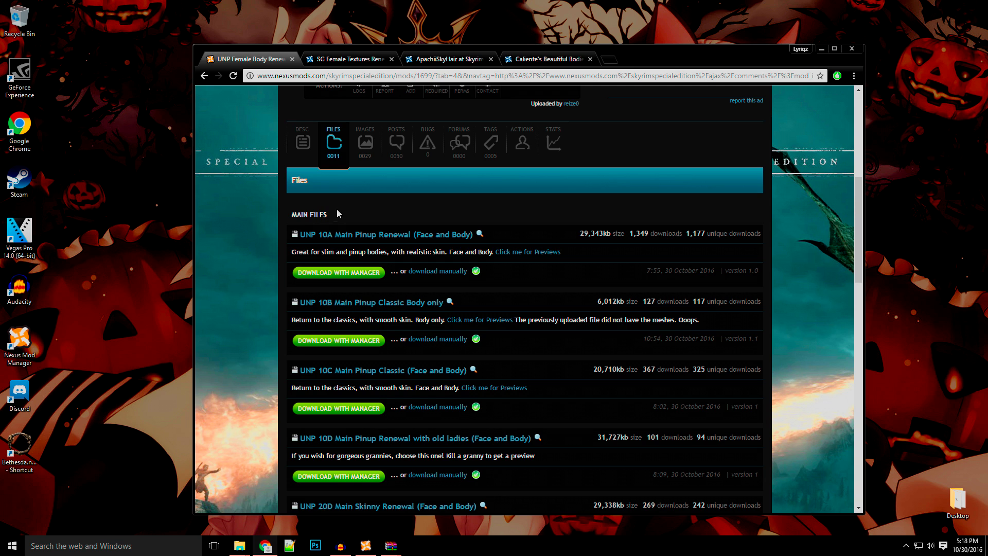
{"action": "left_click", "coordinate": [350, 60]}
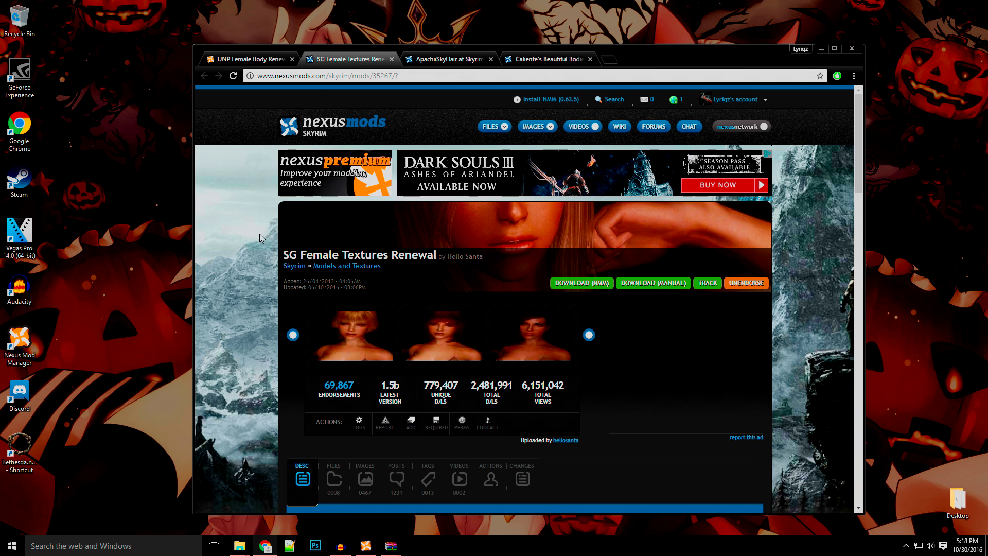
{"action": "left_click", "coordinate": [475, 61]}
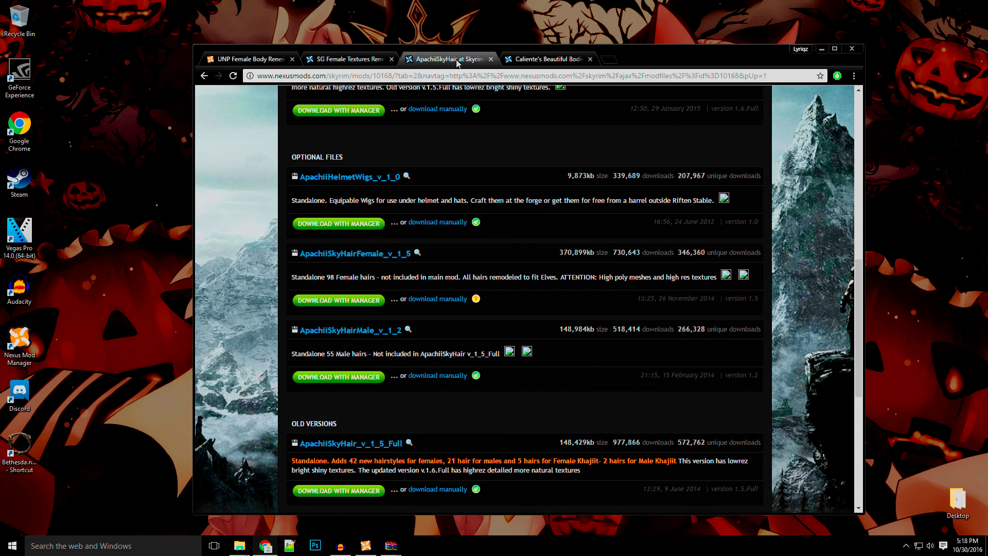
{"action": "left_click", "coordinate": [543, 61]}
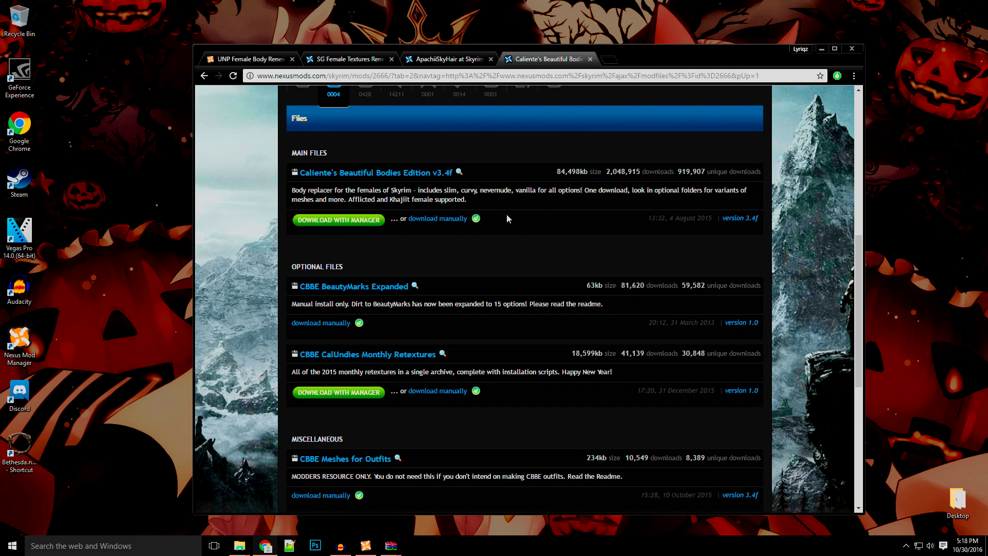
{"action": "left_click", "coordinate": [350, 59]}
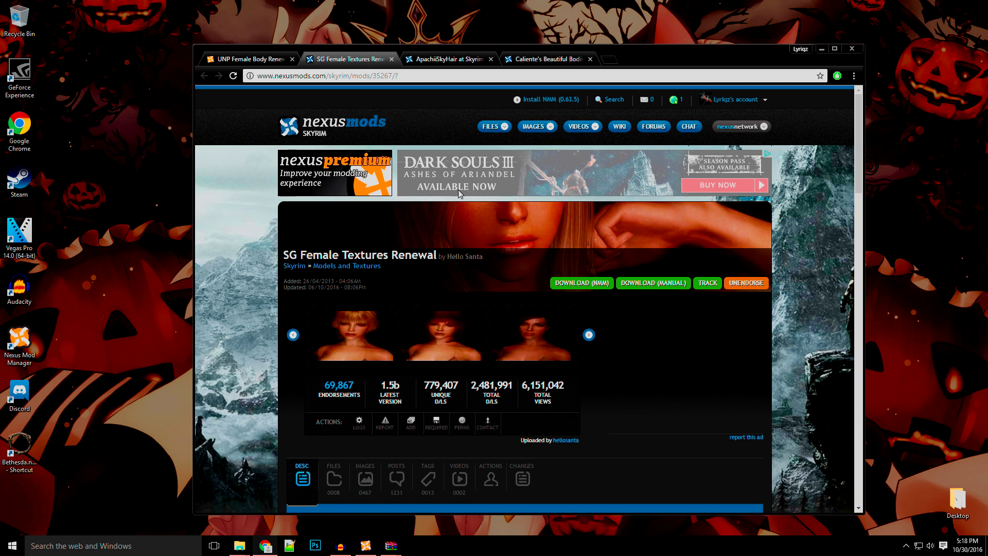
{"action": "left_click", "coordinate": [242, 59]}
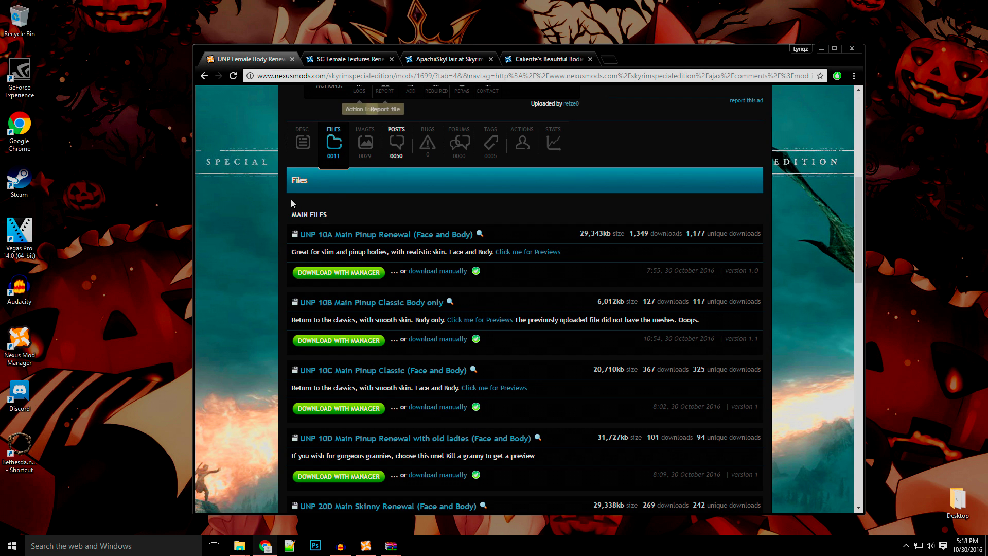
{"action": "left_click", "coordinate": [322, 60]}
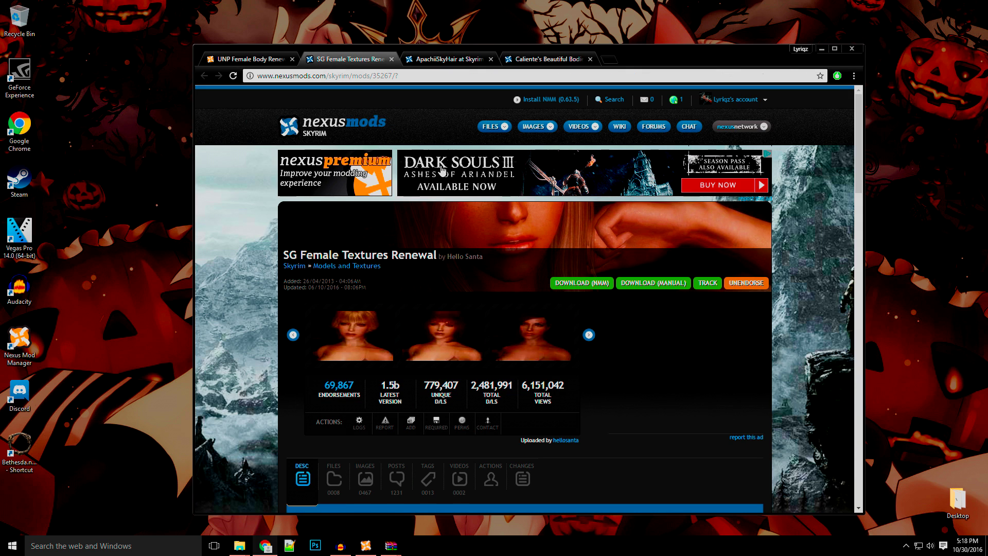
- Open the files list of SG Female Textures Renewal and look over its main and optional downloads
{"action": "scroll", "coordinate": [353, 317], "scroll_direction": "down", "scroll_amount": 5}
{"action": "left_click", "coordinate": [334, 221]}
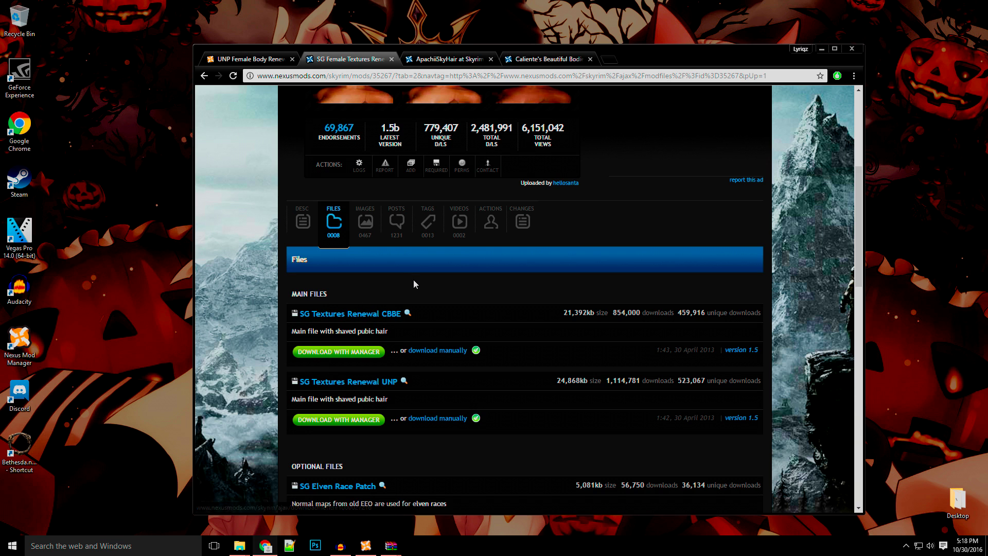
{"action": "scroll", "coordinate": [413, 280], "scroll_direction": "up", "scroll_amount": 4}
{"action": "scroll", "coordinate": [316, 269], "scroll_direction": "down", "scroll_amount": 5}
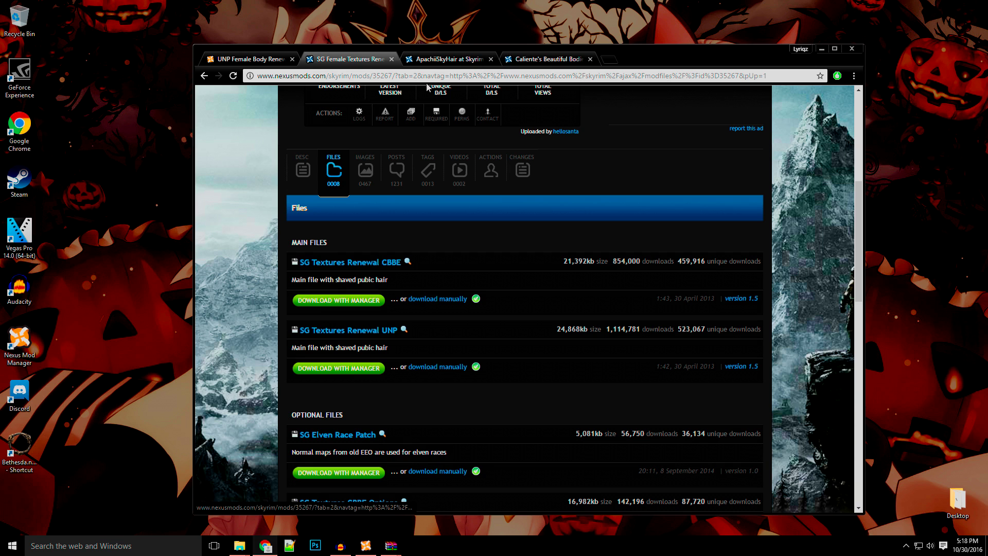
- Look over the main and optional ApachiiSkyHair downloads on its Nexus page
{"action": "left_click", "coordinate": [454, 61]}
{"action": "scroll", "coordinate": [289, 252], "scroll_direction": "up", "scroll_amount": 1}
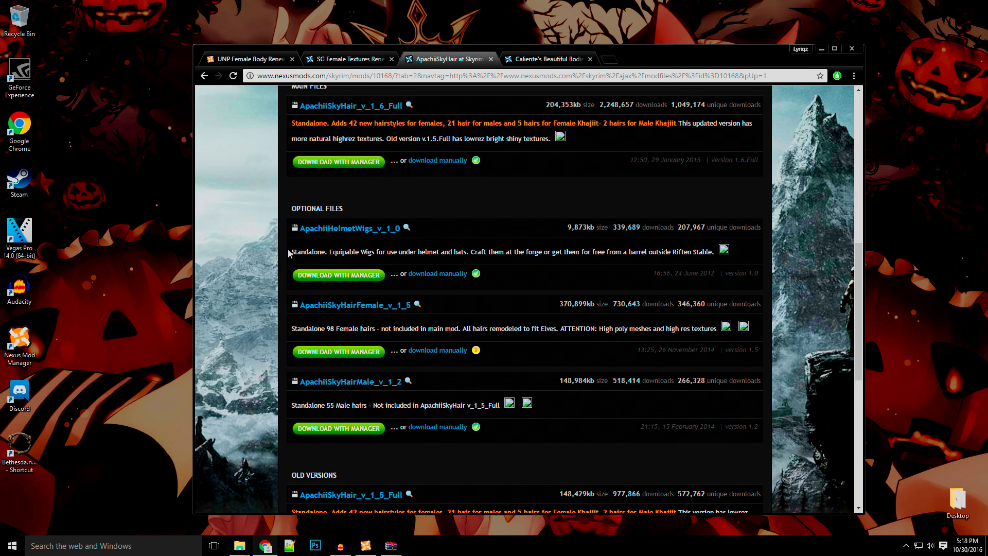
{"action": "scroll", "coordinate": [289, 252], "scroll_direction": "up", "scroll_amount": 1}
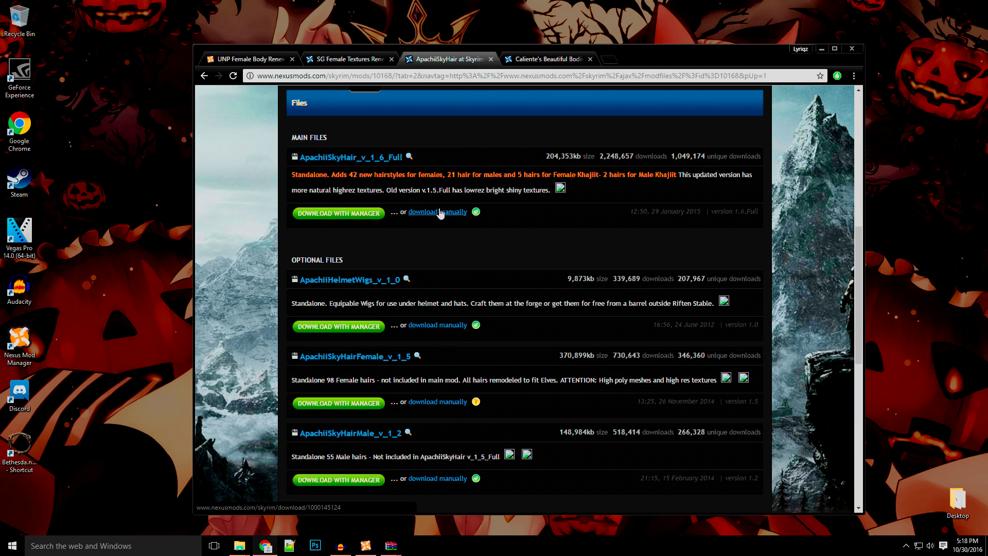
- Switch to Nexus Mod Manager, collapse the Unassigned mods category and examine the plugin load order
{"action": "left_click", "coordinate": [432, 407]}
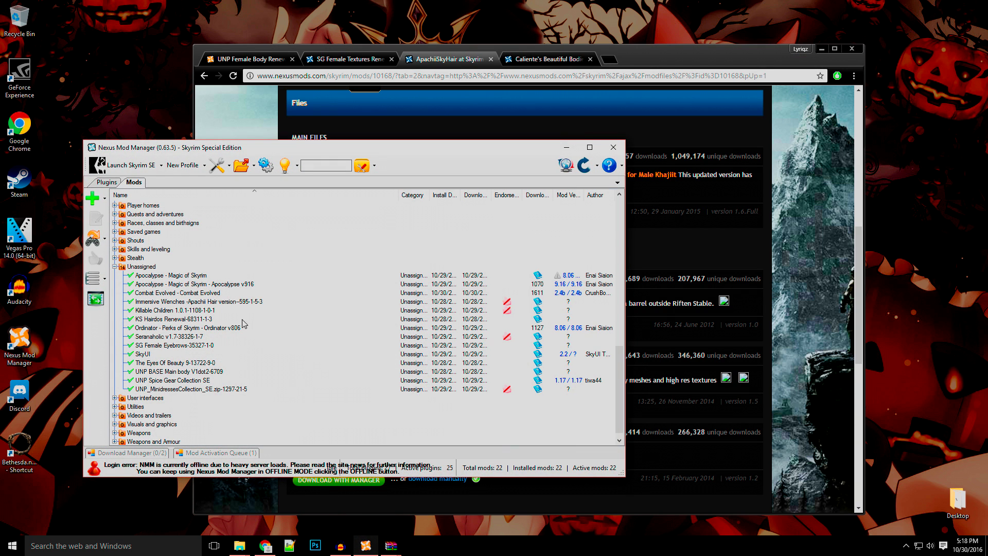
{"action": "left_click", "coordinate": [115, 267]}
{"action": "scroll", "coordinate": [319, 330], "scroll_direction": "up", "scroll_amount": 13}
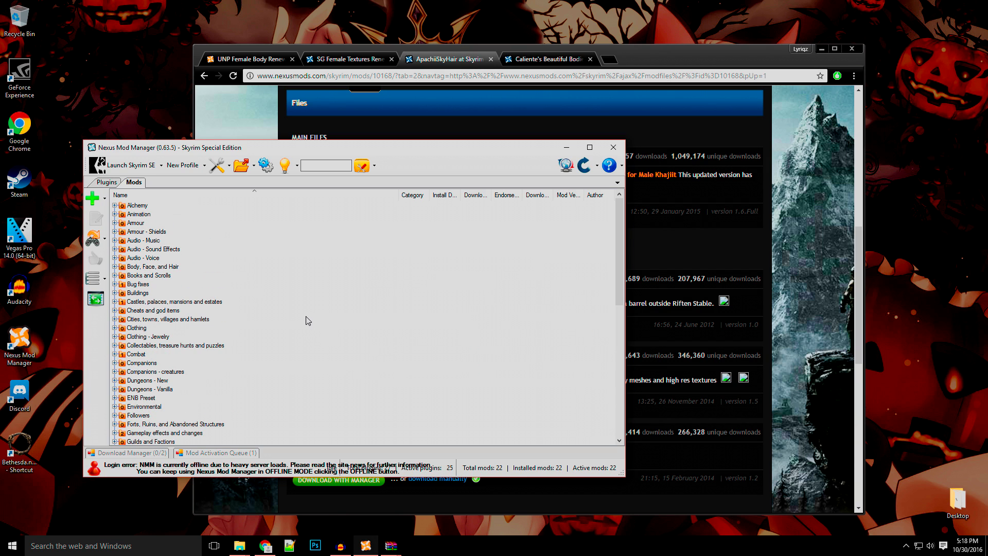
{"action": "left_click", "coordinate": [107, 182]}
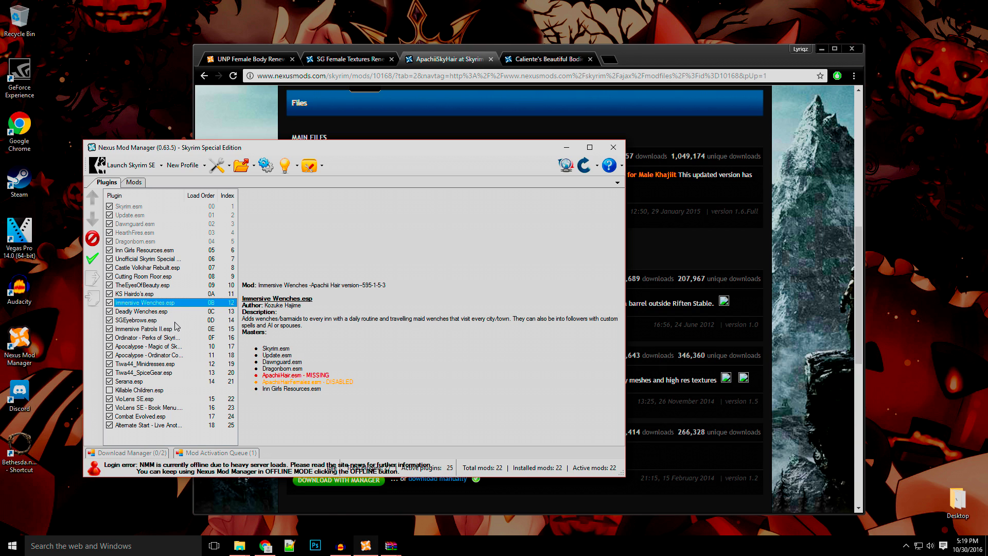
- In the mod list's Bug fixes category, check the uninstall and delete options for the Unofficial Skyrim Special Edition Patch without applying any
{"action": "left_click", "coordinate": [134, 183]}
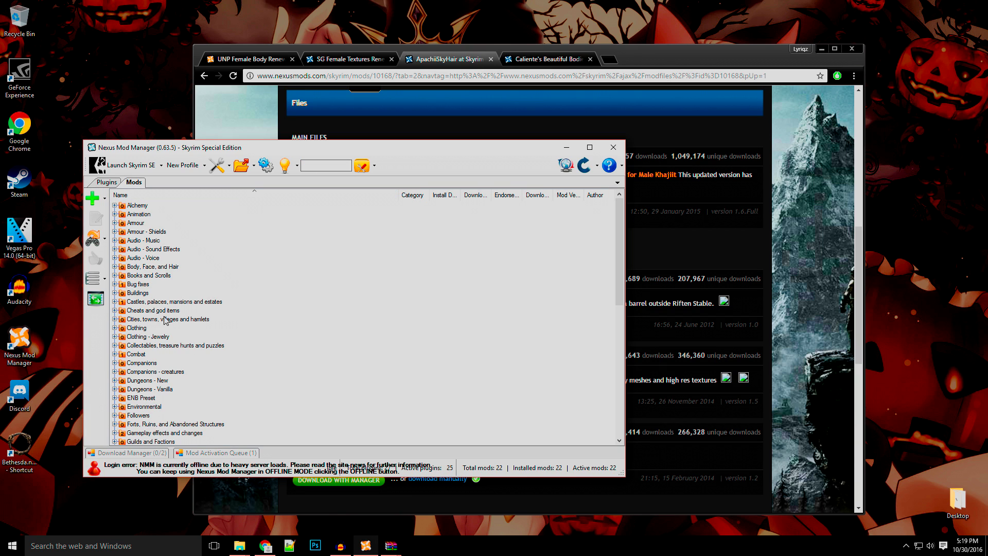
{"action": "scroll", "coordinate": [165, 326], "scroll_direction": "down", "scroll_amount": 10}
{"action": "scroll", "coordinate": [210, 264], "scroll_direction": "up", "scroll_amount": 10}
{"action": "left_click", "coordinate": [116, 284]}
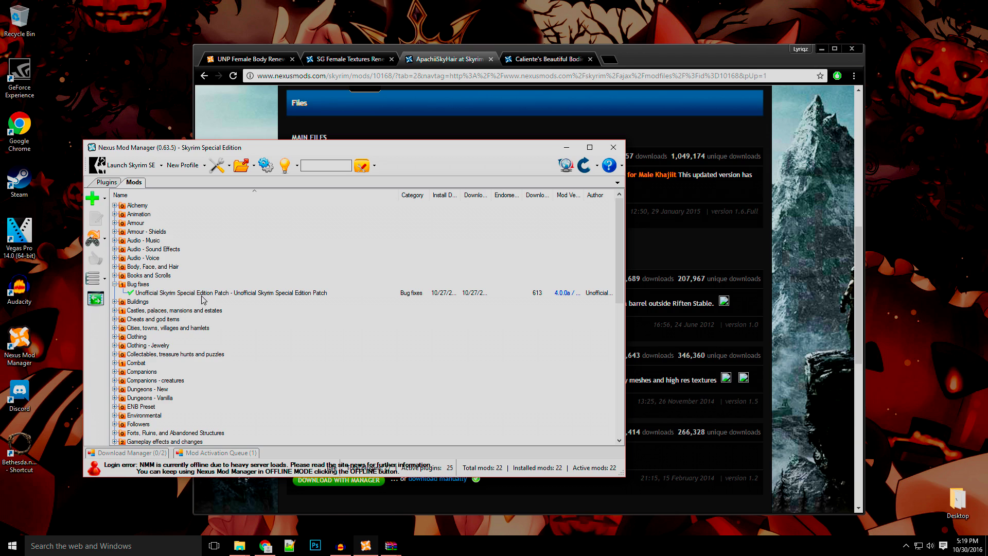
{"action": "right_click", "coordinate": [175, 293]}
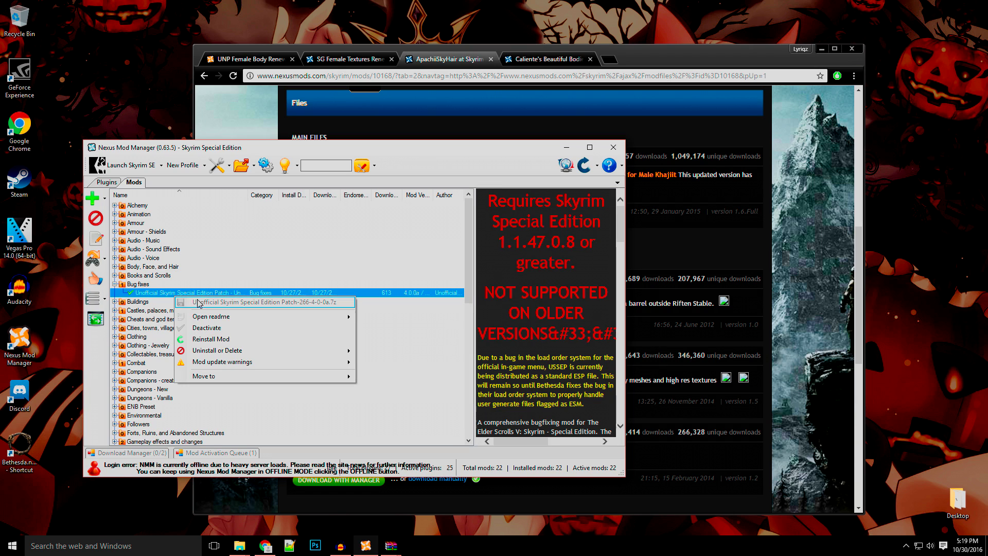
{"action": "mouse_move", "coordinate": [243, 353]}
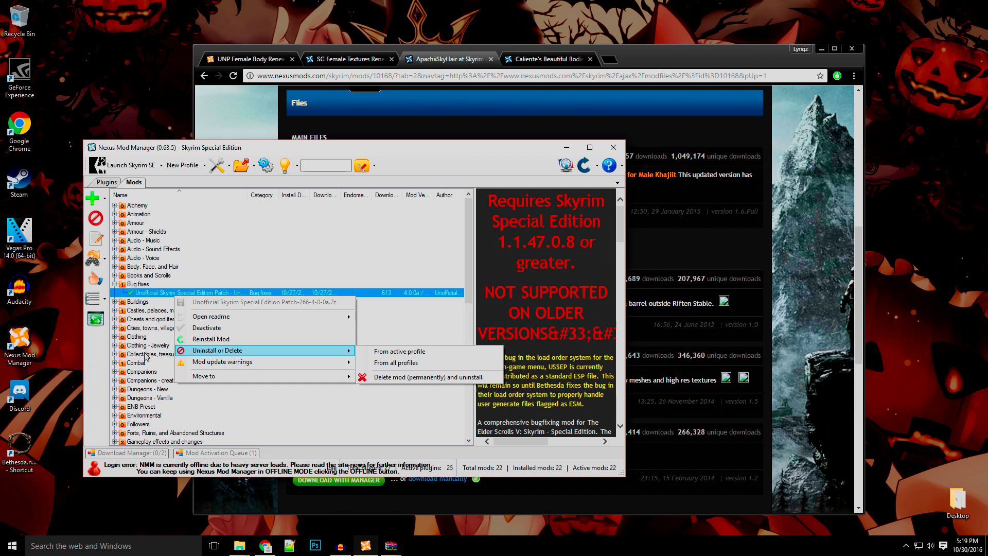
{"action": "mouse_move", "coordinate": [204, 375]}
{"action": "left_click", "coordinate": [174, 154]}
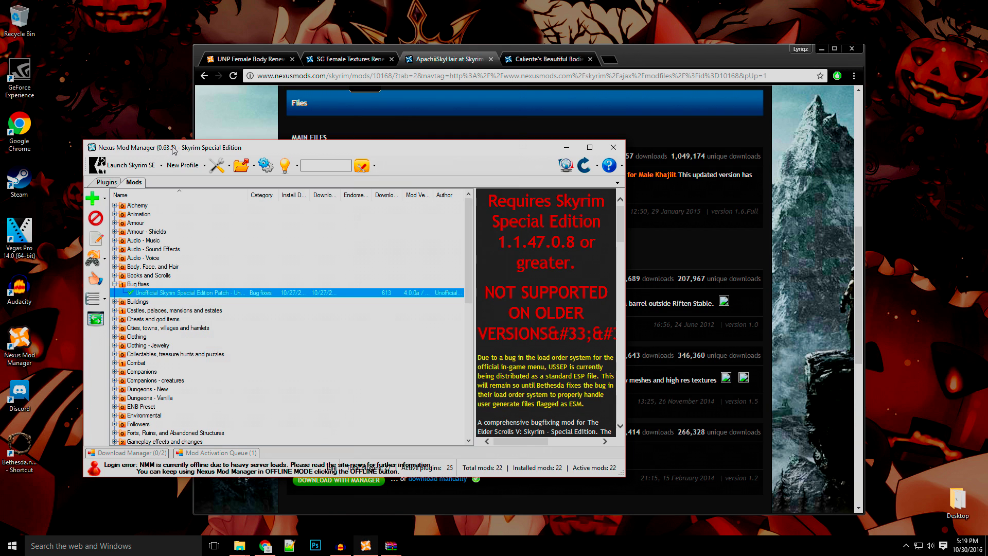
{"action": "left_click", "coordinate": [114, 284]}
- Add the archive ApachiiSkyHairFemale_v_1_5-10168-1-5.7z from the Downloads folder to the mod list
{"action": "scroll", "coordinate": [237, 340], "scroll_direction": "down", "scroll_amount": 12}
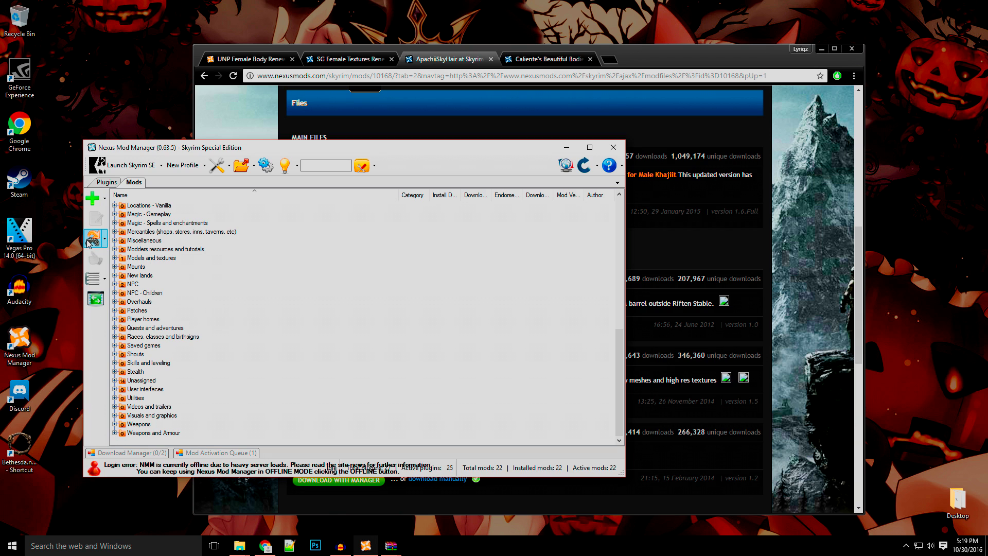
{"action": "left_click", "coordinate": [93, 198]}
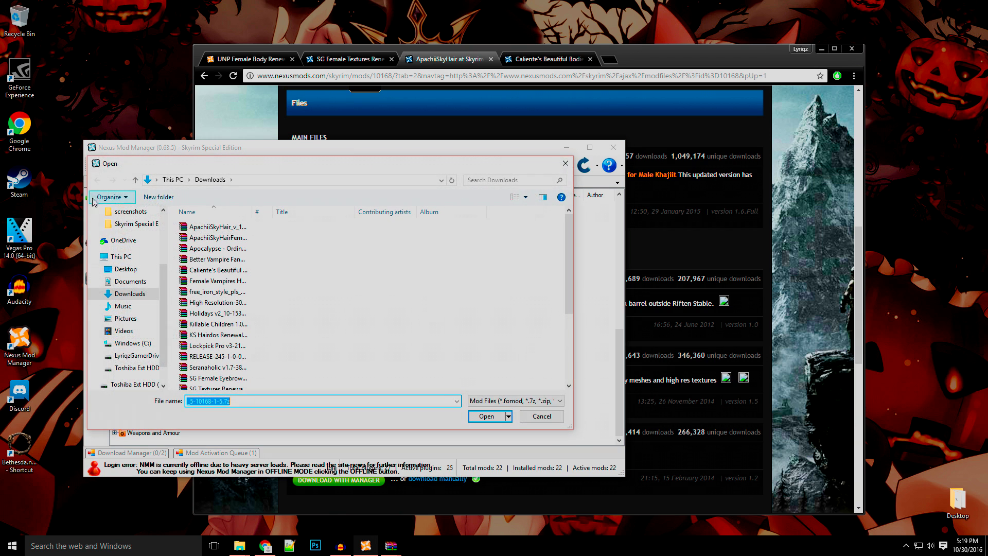
{"action": "left_click", "coordinate": [231, 238]}
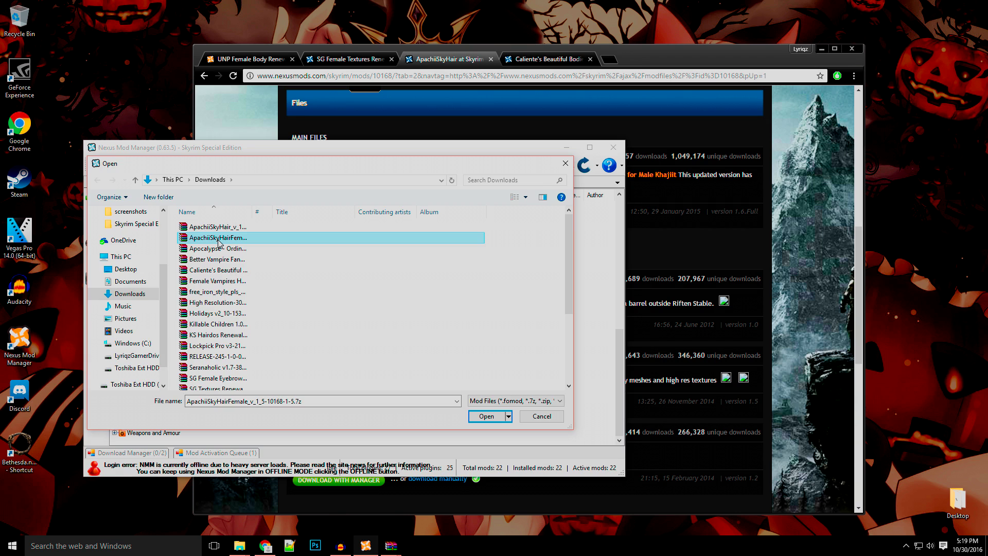
{"action": "double_click", "coordinate": [219, 238]}
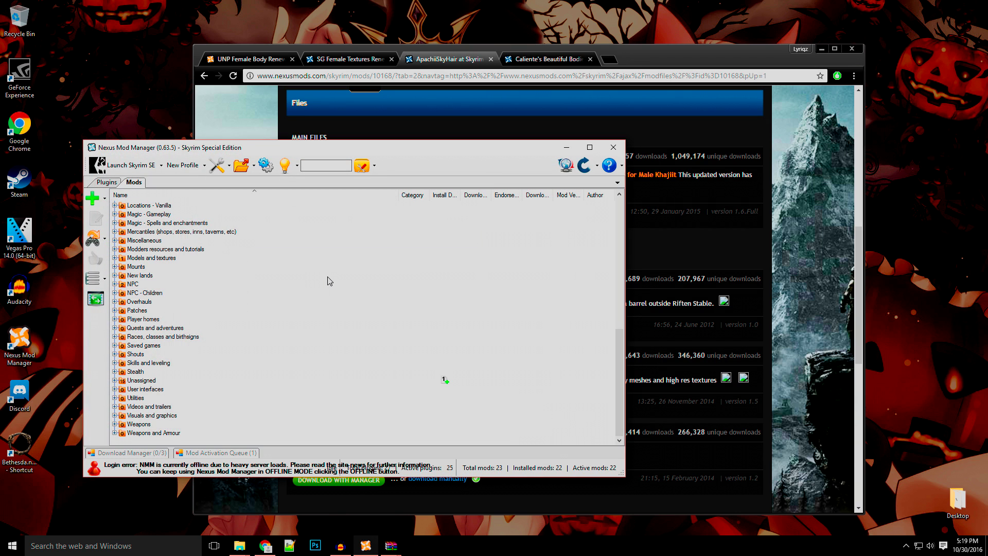
- Find ApachiiSkyHairFemale_v_1_5-10168-1-5 in the Unassigned category and activate it
{"action": "left_click", "coordinate": [115, 380]}
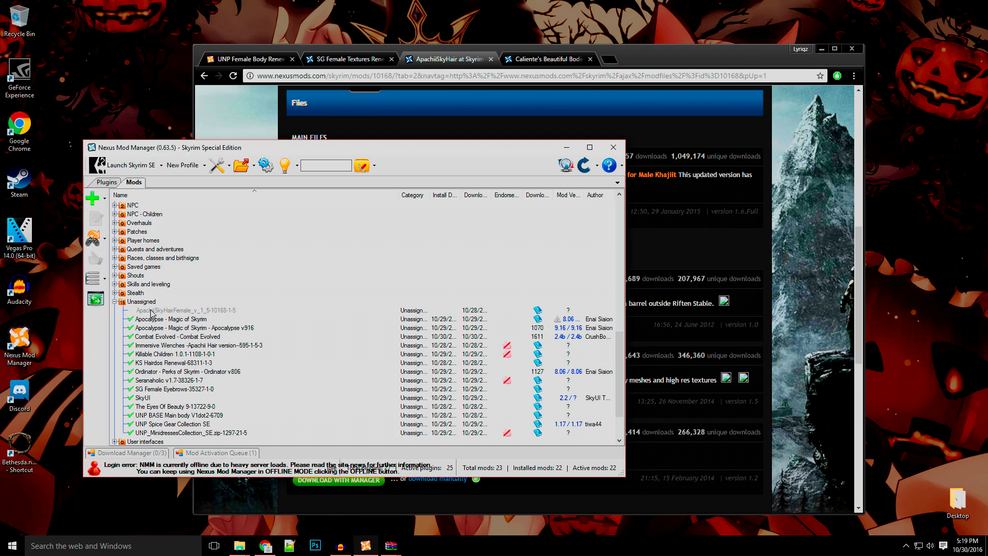
{"action": "left_click", "coordinate": [117, 303]}
{"action": "scroll", "coordinate": [260, 351], "scroll_direction": "up", "scroll_amount": 8}
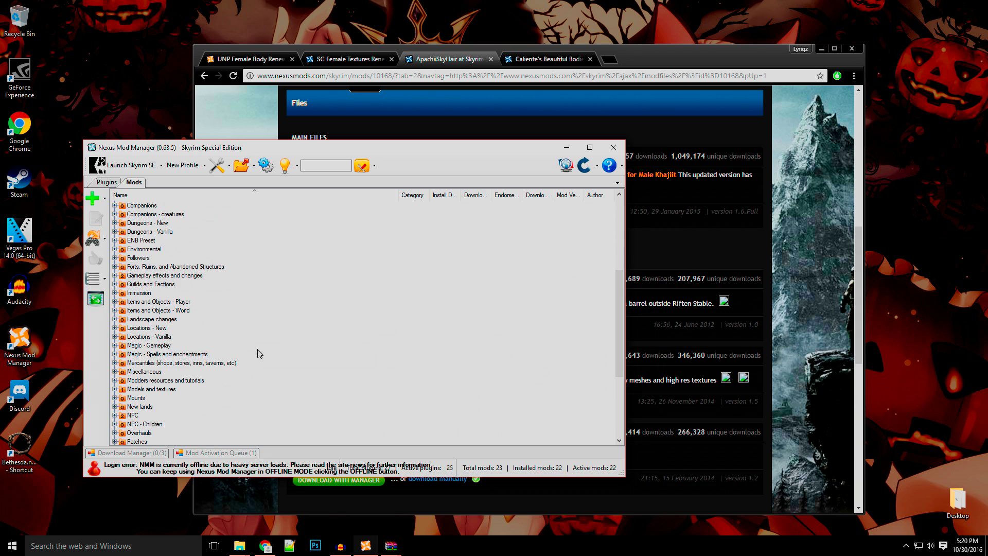
{"action": "scroll", "coordinate": [261, 353], "scroll_direction": "down", "scroll_amount": 5}
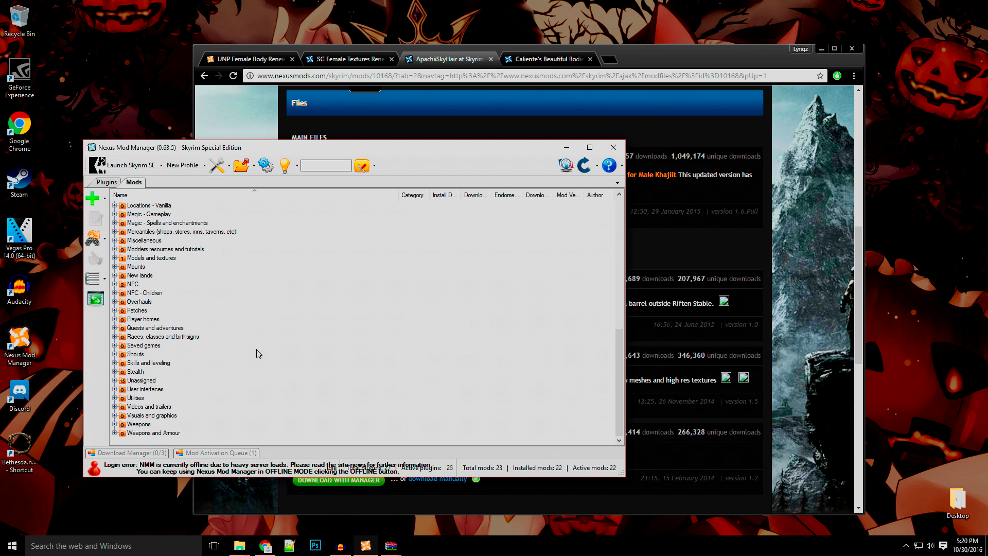
{"action": "left_click", "coordinate": [115, 381]}
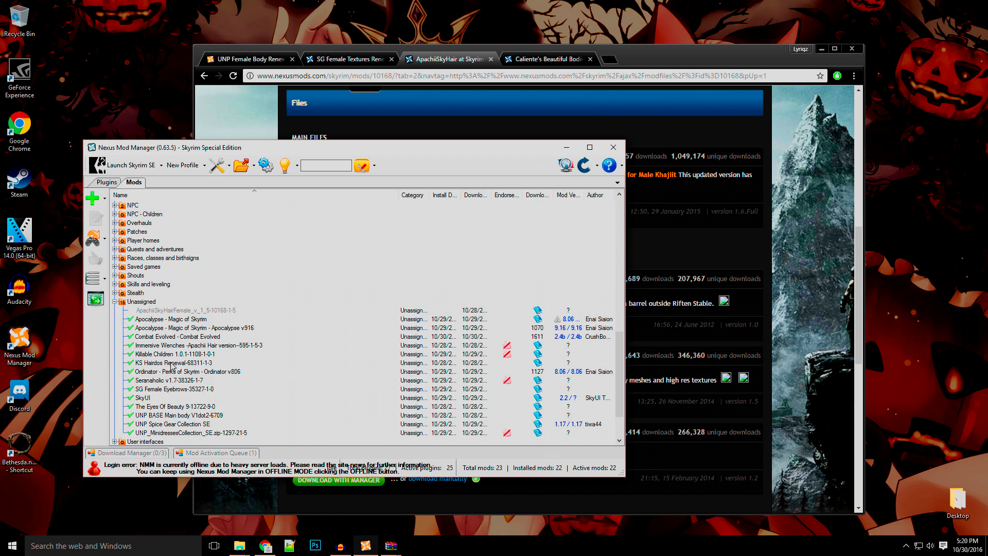
{"action": "double_click", "coordinate": [193, 311]}
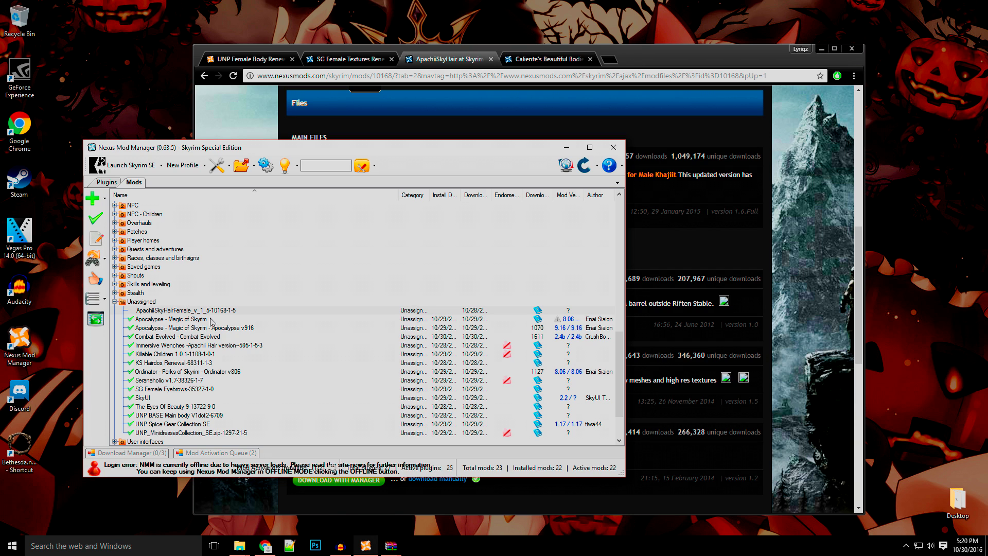
- Show the Mod Activation Queue to check the installation progress of ApachiiSkyHairFemale
{"action": "left_click", "coordinate": [202, 127]}
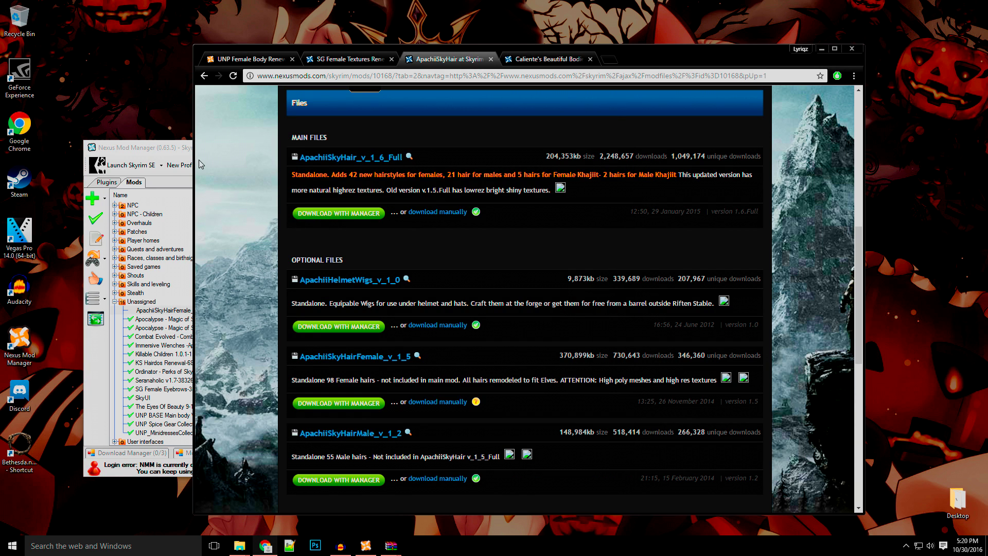
{"action": "left_click", "coordinate": [178, 149]}
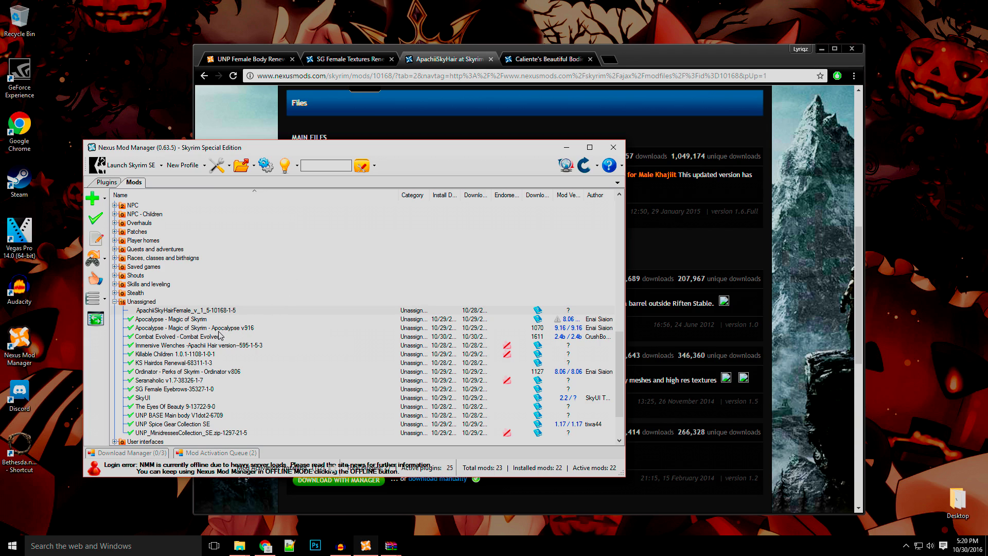
{"action": "left_click", "coordinate": [240, 455]}
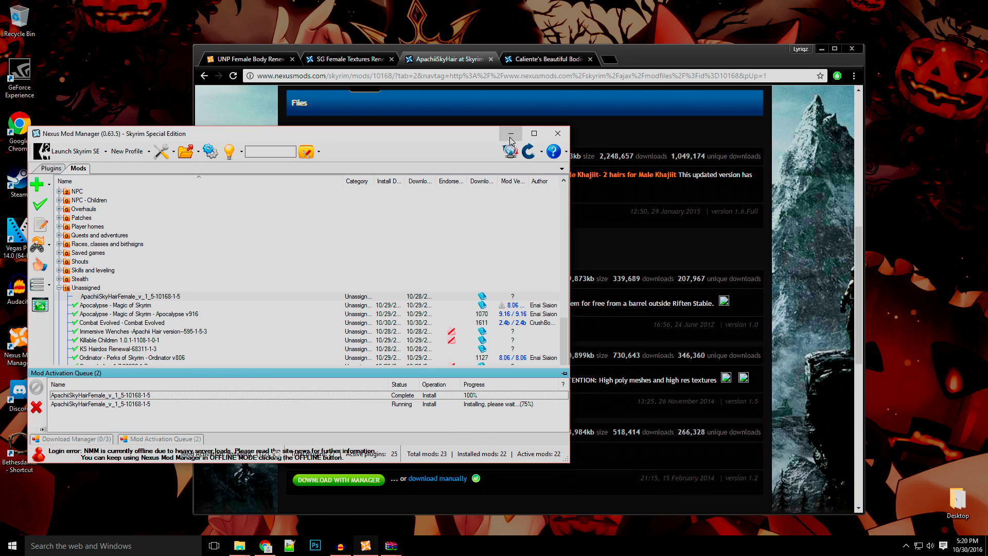
- Minimize the mod manager, then bring up the ApachiiSkyHair_v_1_6_Full archive in WinRAR and the Steam folder in File Explorer
{"action": "left_click", "coordinate": [511, 134]}
{"action": "mouse_move", "coordinate": [395, 549]}
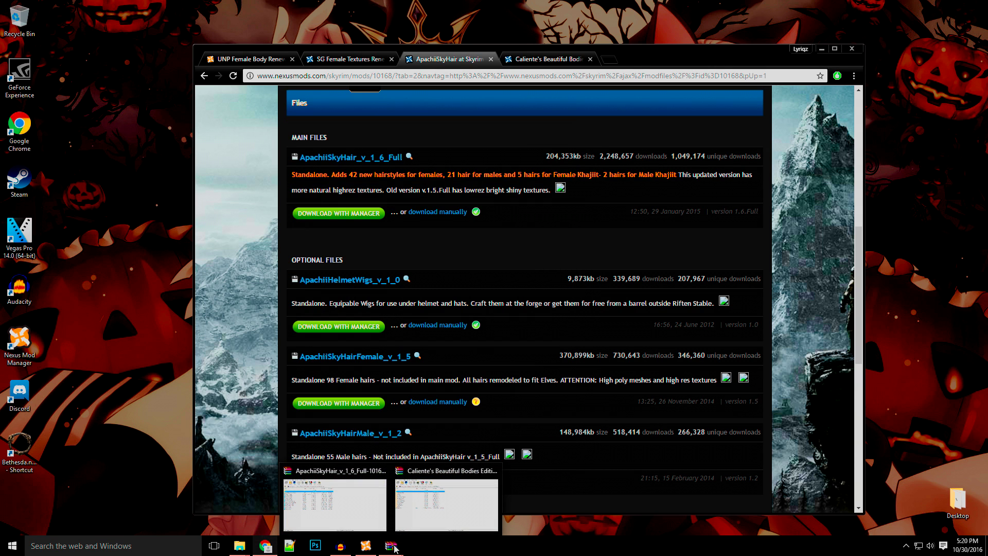
{"action": "left_click", "coordinate": [359, 519]}
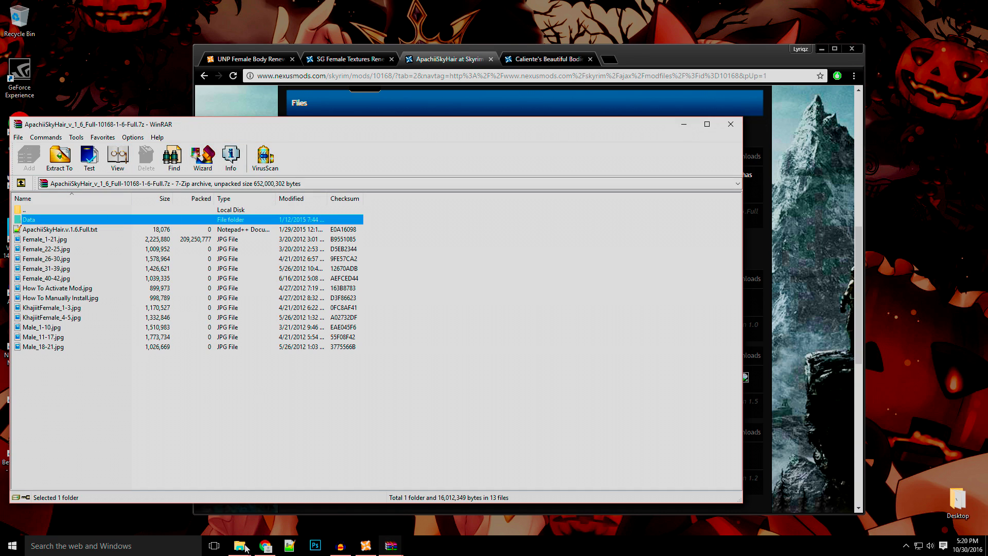
{"action": "mouse_move", "coordinate": [245, 548]}
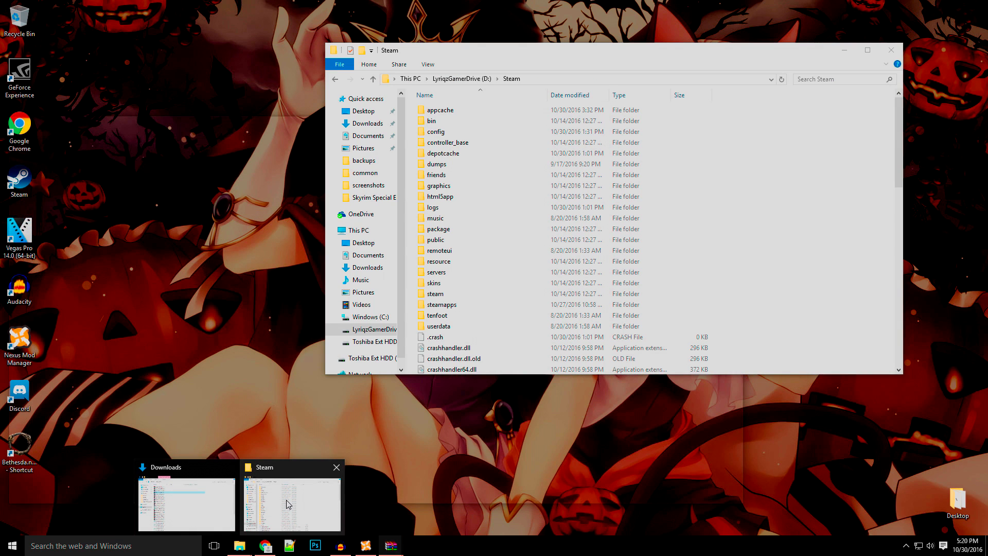
{"action": "left_click", "coordinate": [287, 503]}
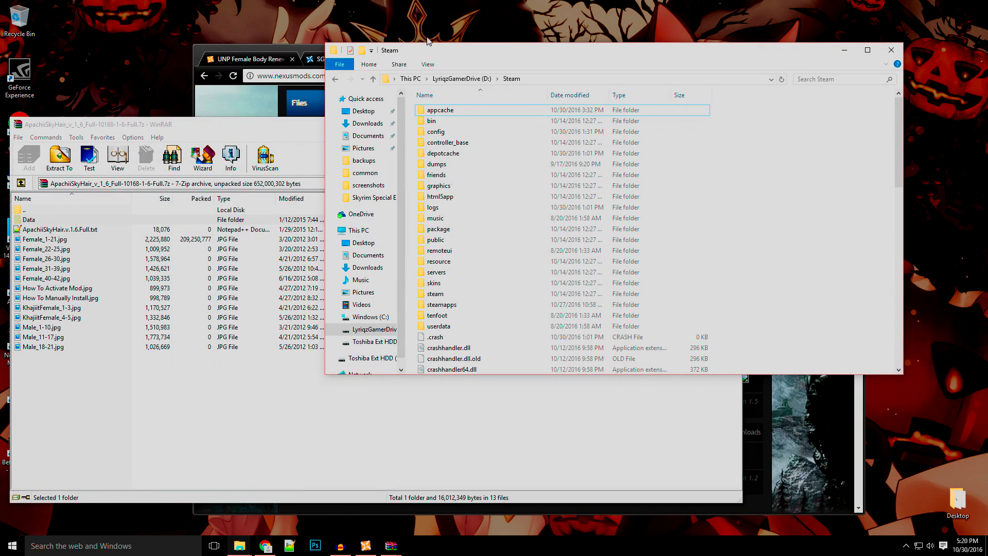
- Open the steamapps\common folder inside the Steam folder
{"action": "left_click_drag", "start_coordinate": [455, 53], "coordinate": [358, 24]}
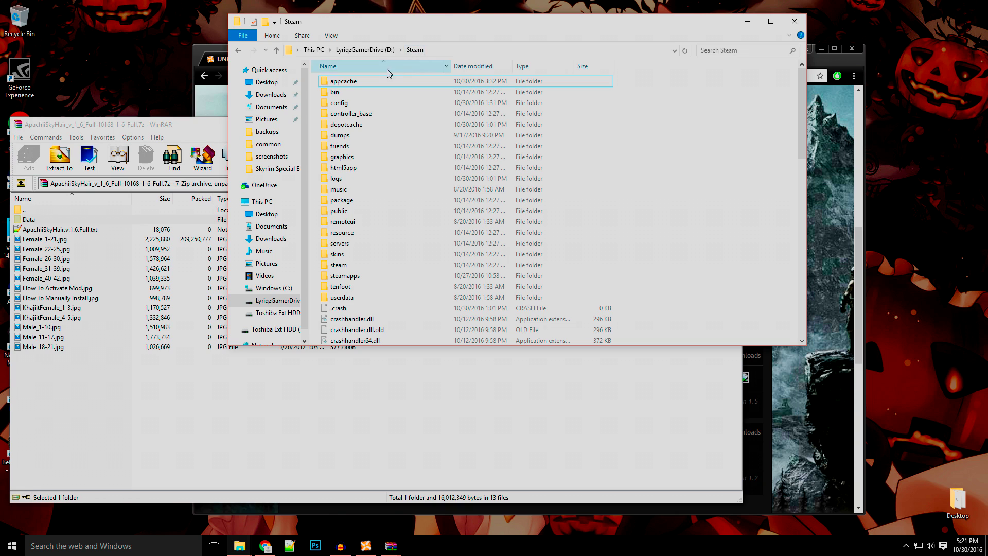
{"action": "double_click", "coordinate": [360, 277]}
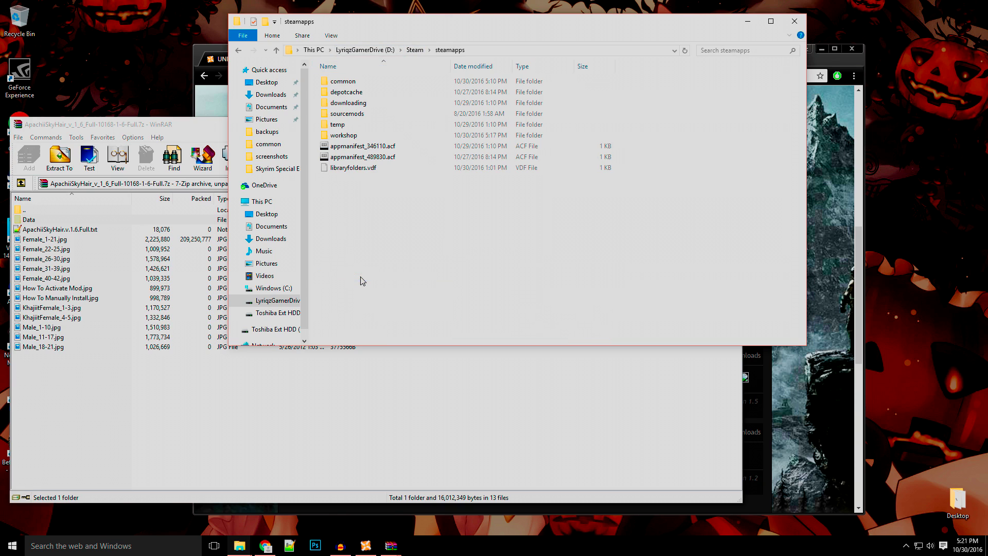
{"action": "double_click", "coordinate": [359, 85]}
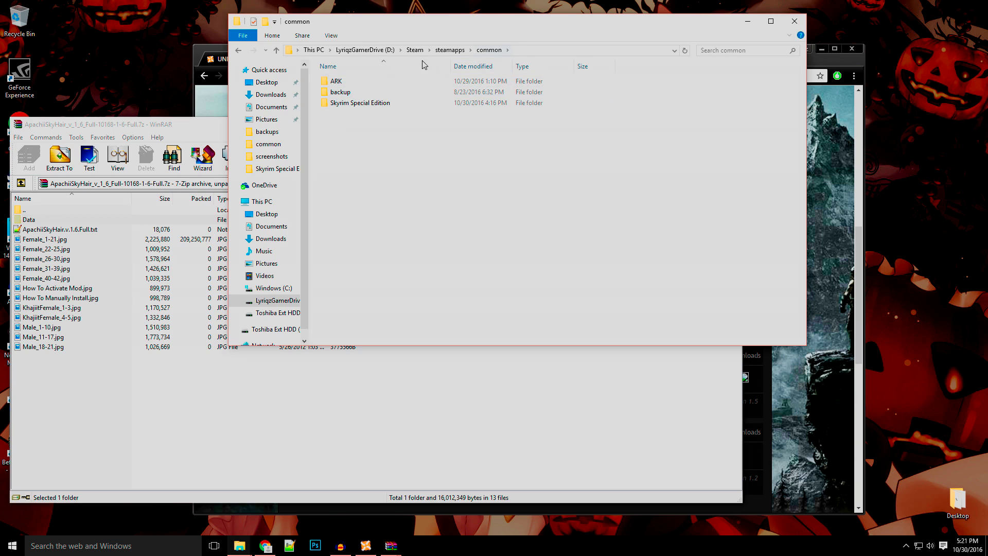
- Create a shortcut to the Skyrim Special Edition folder and place it on the desktop
{"action": "left_click", "coordinate": [353, 106]}
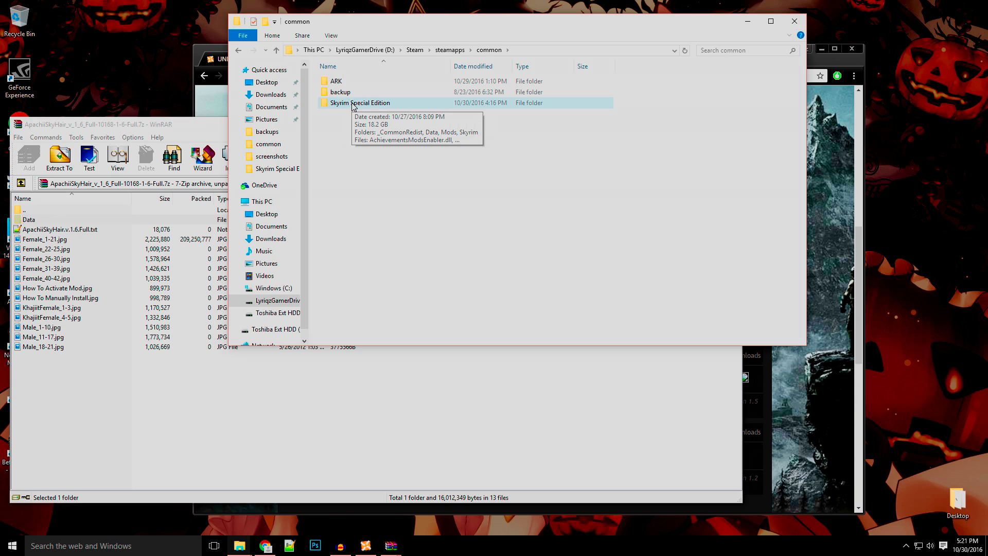
{"action": "right_click", "coordinate": [353, 105]}
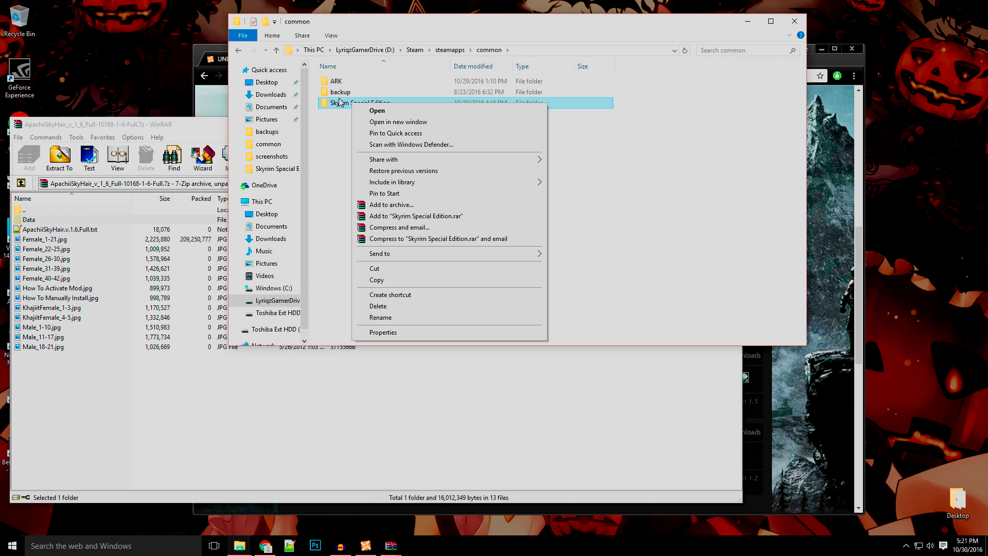
{"action": "left_click", "coordinate": [391, 294]}
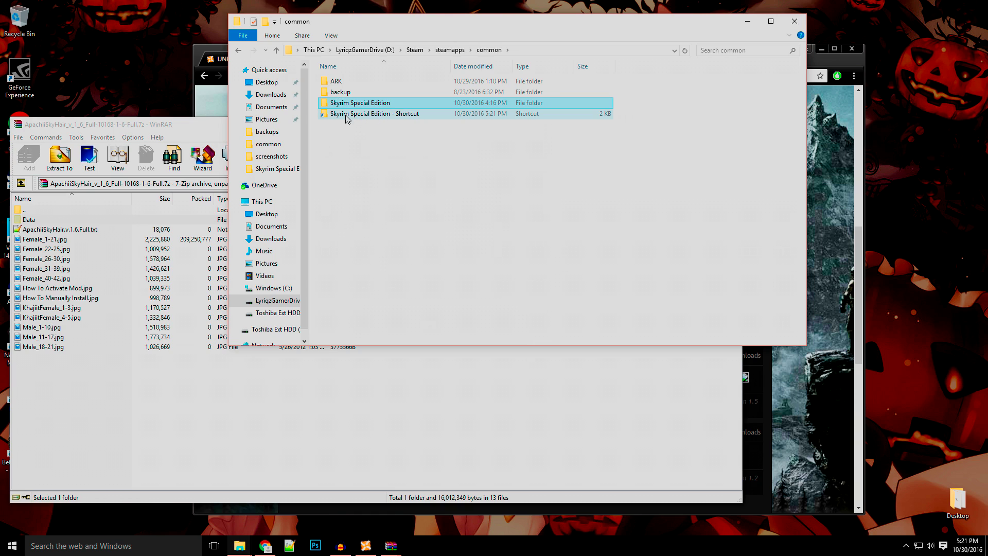
{"action": "left_click_drag", "start_coordinate": [353, 114], "coordinate": [937, 70]}
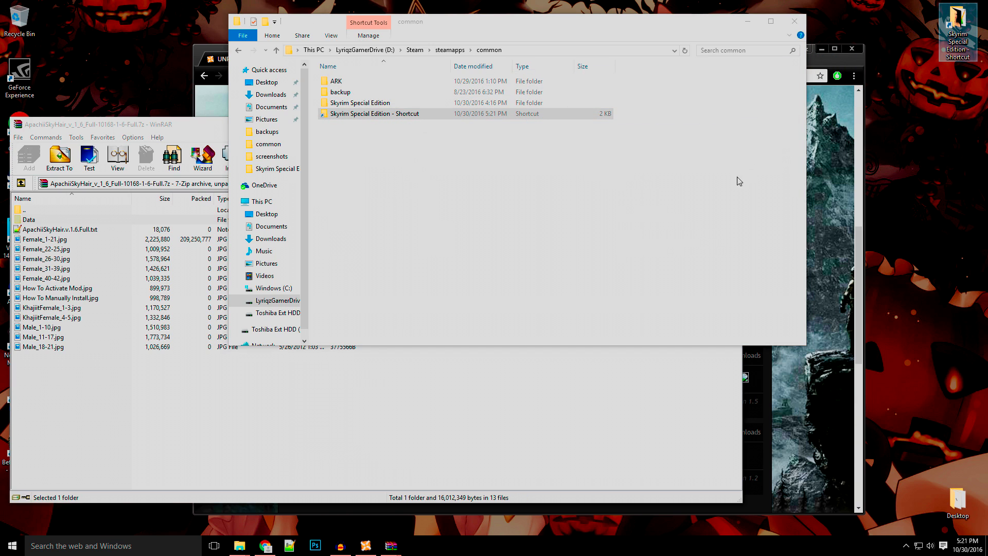
- Delete the leftover Skyrim Special Edition - Shortcut from the common folder
{"action": "left_click", "coordinate": [355, 118]}
{"action": "left_click", "coordinate": [390, 117]}
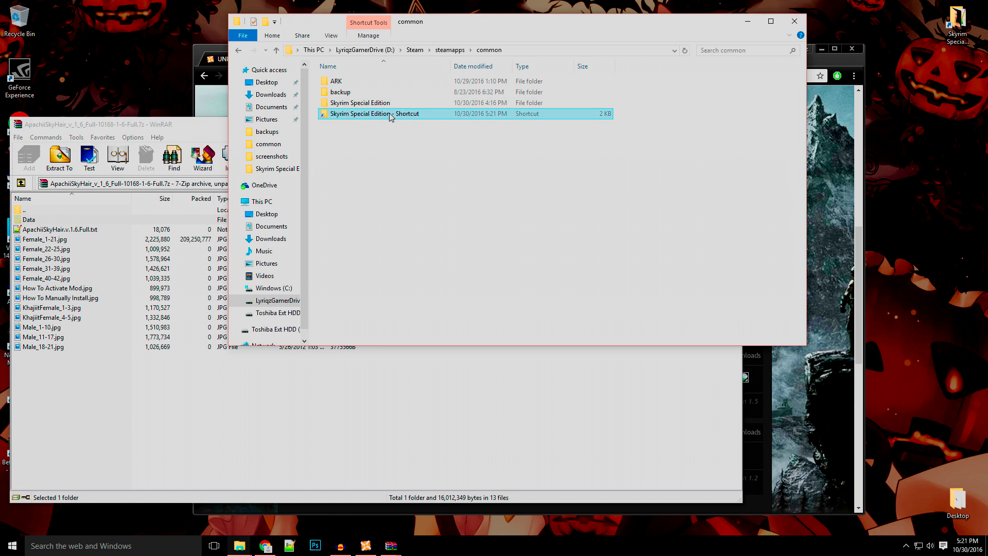
{"action": "right_click", "coordinate": [390, 118]}
{"action": "left_click", "coordinate": [422, 316]}
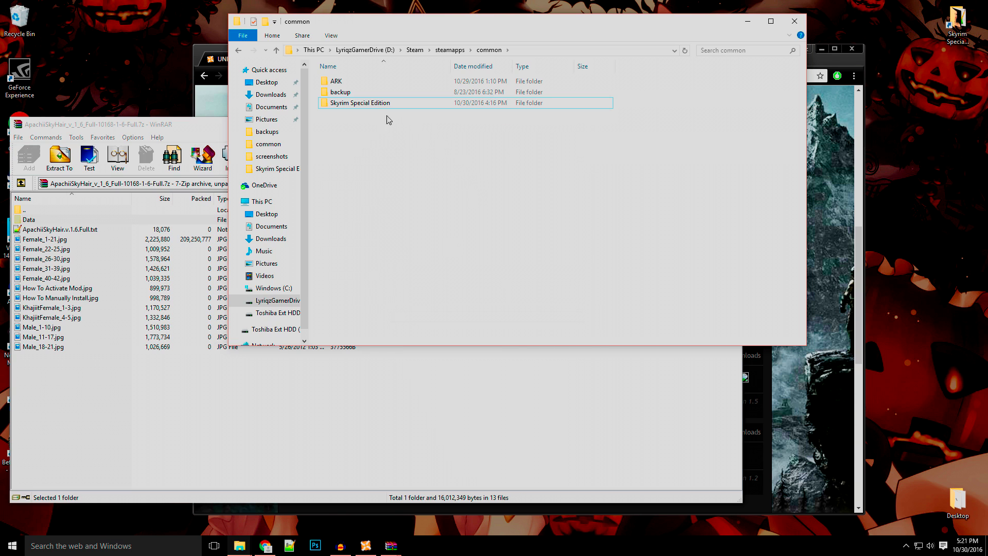
- Open the Skyrim Special Edition folder and look into its Data folder, keeping the archive window visible alongside
{"action": "double_click", "coordinate": [369, 103]}
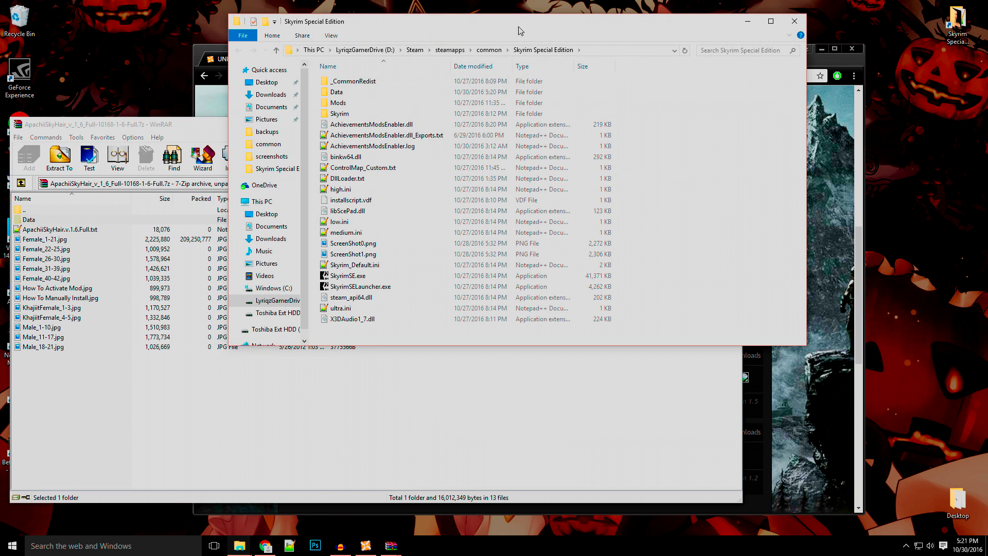
{"action": "left_click_drag", "start_coordinate": [498, 29], "coordinate": [525, 22]}
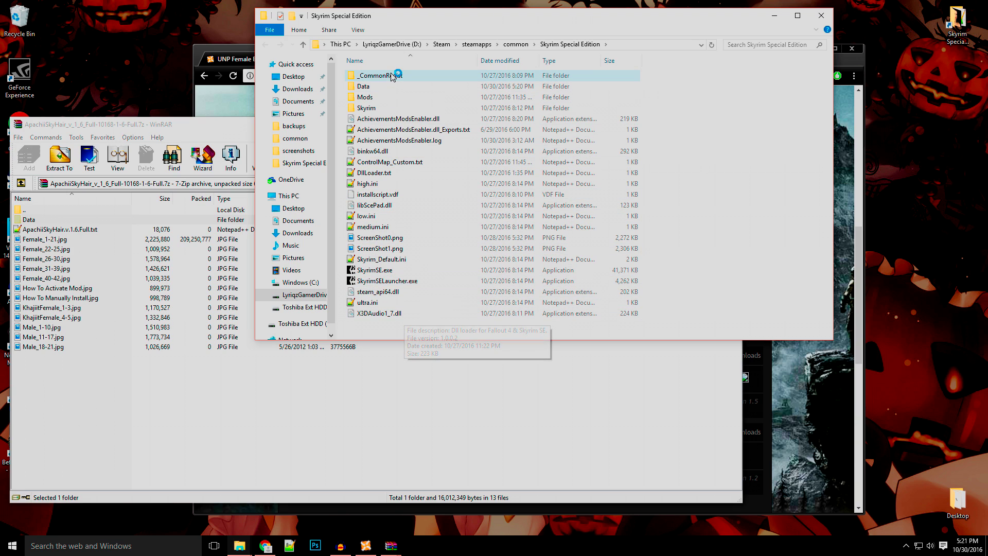
{"action": "double_click", "coordinate": [390, 144]}
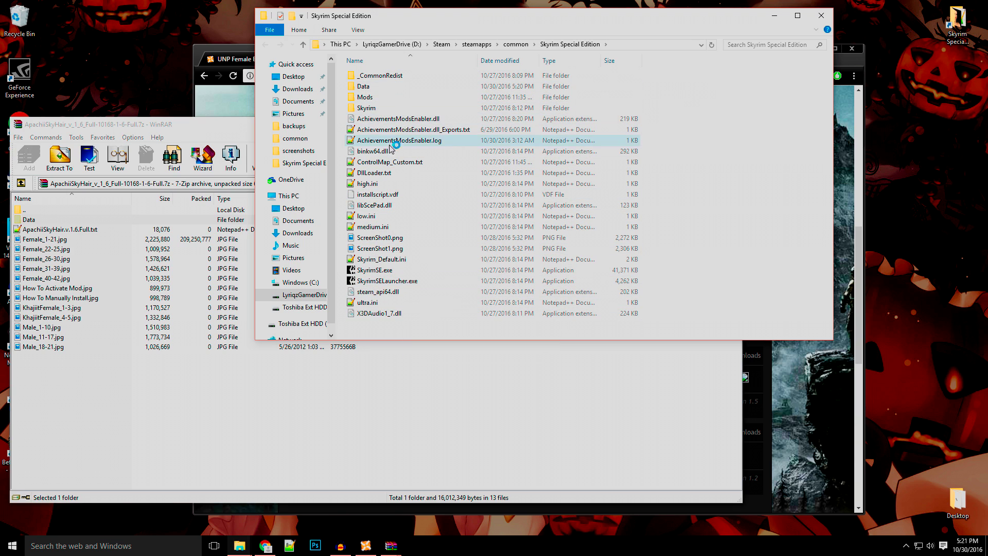
{"action": "double_click", "coordinate": [369, 90]}
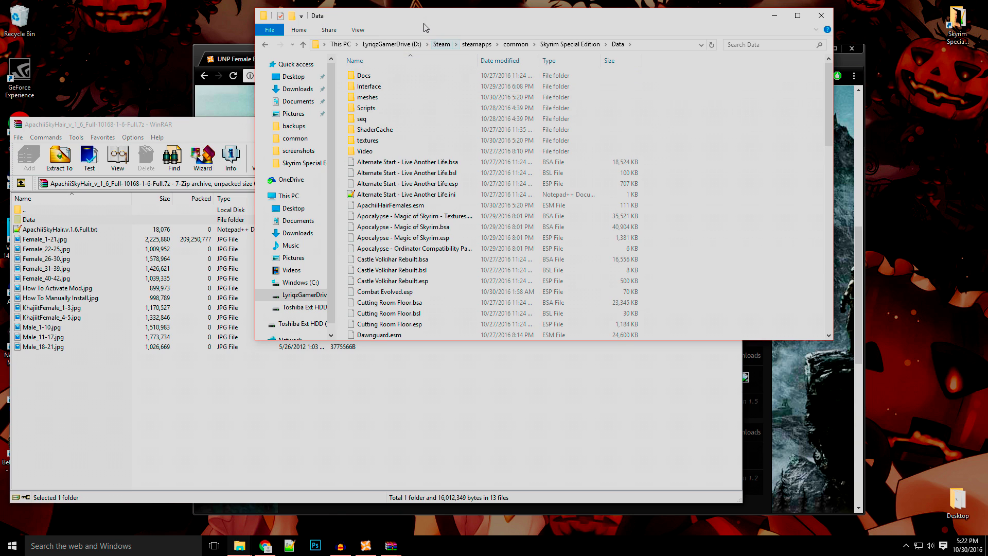
{"action": "left_click_drag", "start_coordinate": [427, 23], "coordinate": [511, 30]}
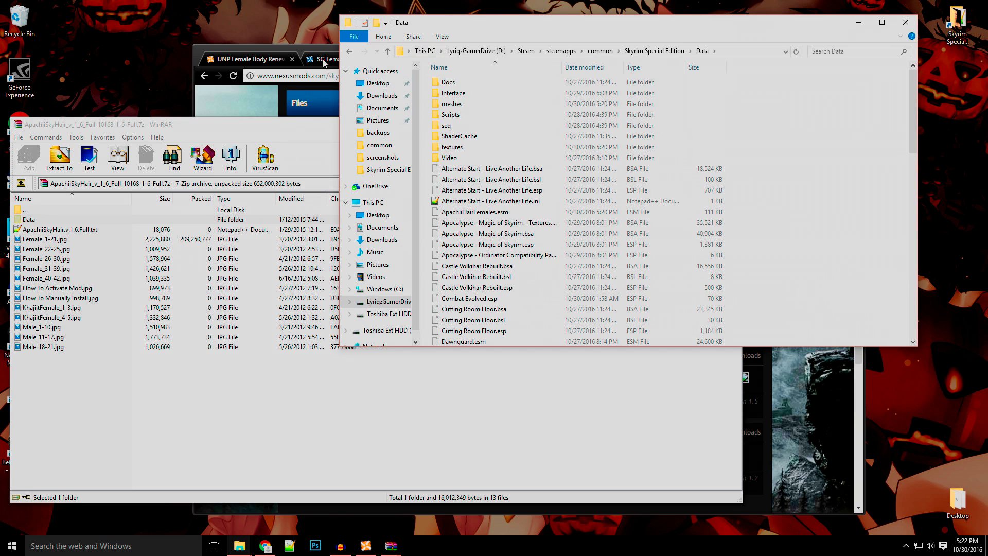
- Return to the Skyrim Special Edition folder and check the contents of the archive's Data folder, returning to the archive's root
{"action": "left_click", "coordinate": [349, 51]}
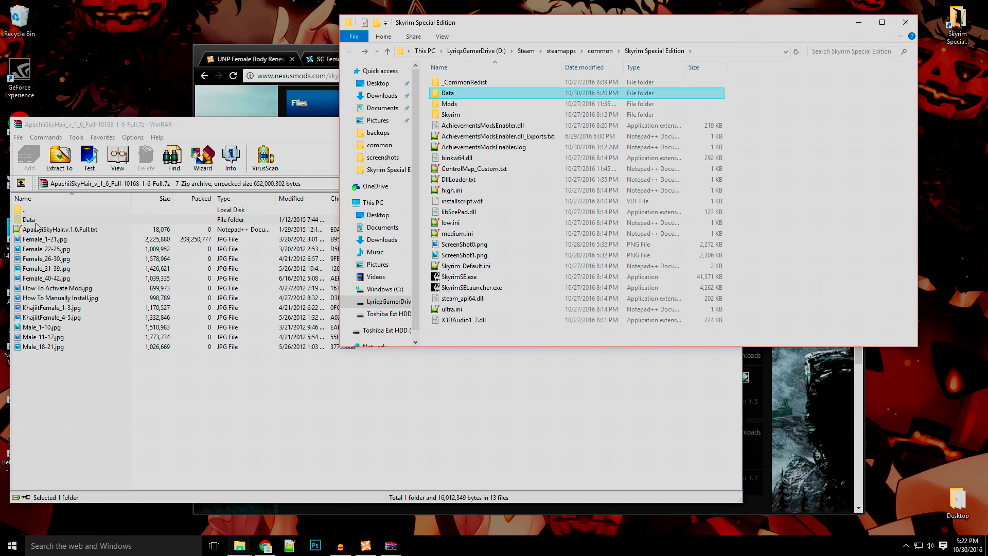
{"action": "mouse_move", "coordinate": [82, 129]}
{"action": "left_mouse_down"}
{"action": "mouse_move", "coordinate": [57, 126]}
{"action": "mouse_move", "coordinate": [69, 128]}
{"action": "left_mouse_up"}
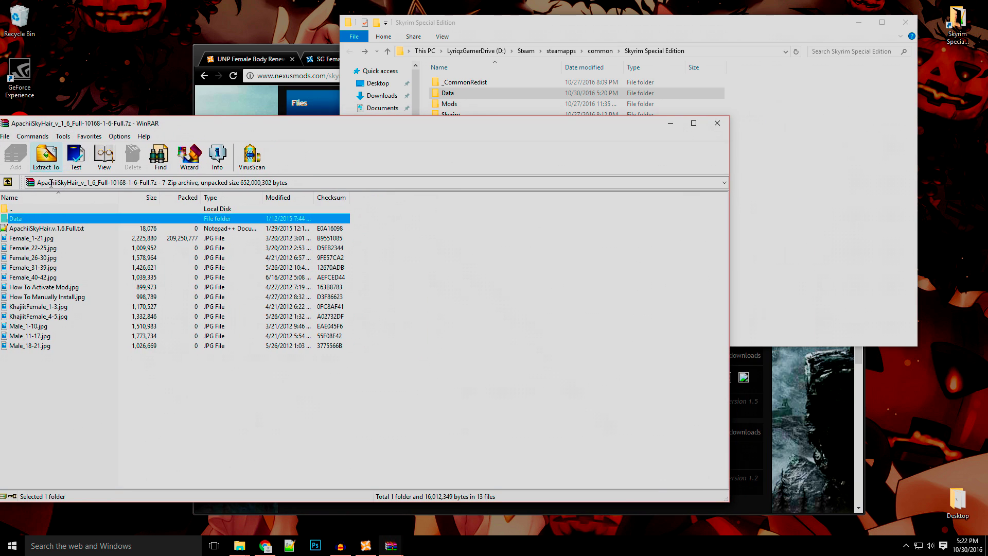
{"action": "double_click", "coordinate": [15, 219]}
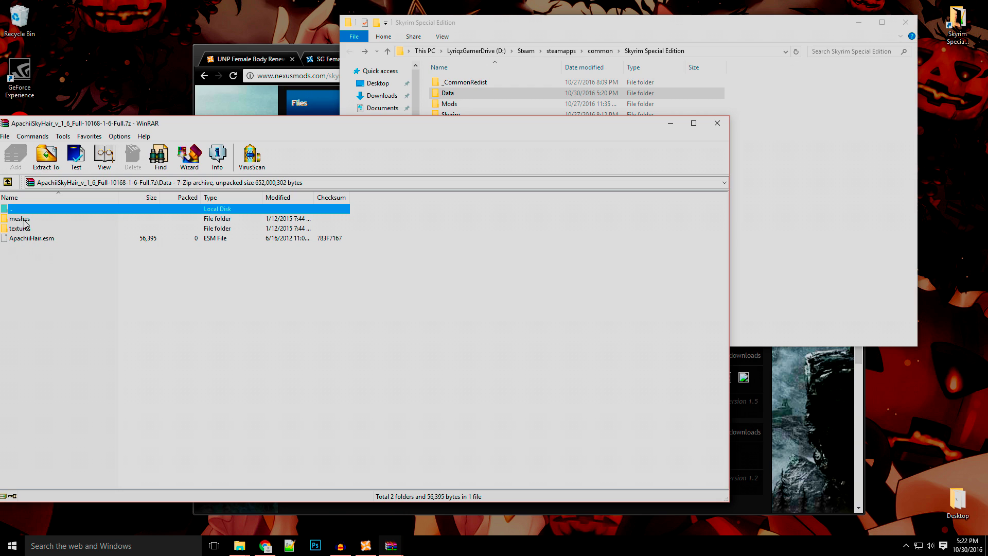
{"action": "double_click", "coordinate": [15, 210]}
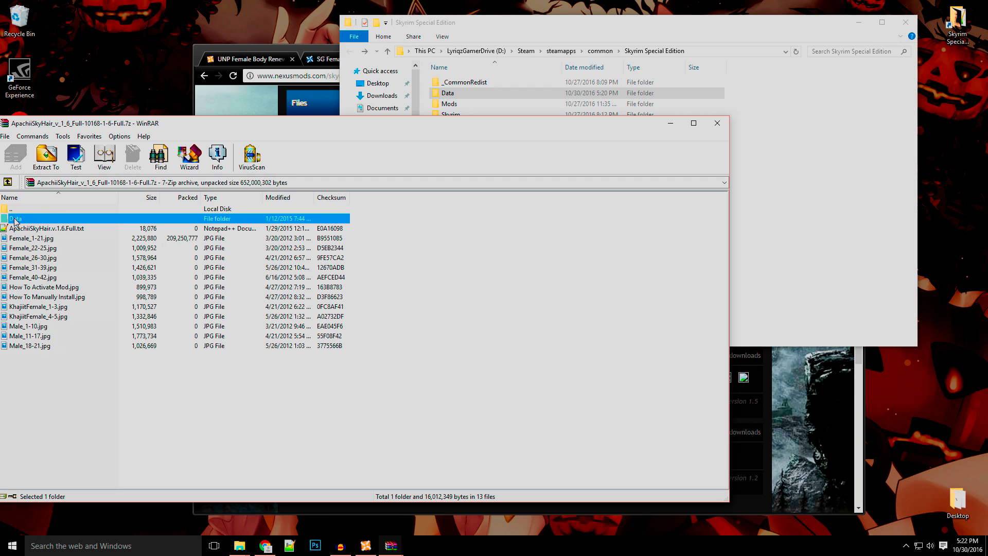
{"action": "mouse_move", "coordinate": [11, 221]}
{"action": "left_mouse_down"}
{"action": "mouse_move", "coordinate": [495, 138]}
{"action": "mouse_move", "coordinate": [498, 95]}
{"action": "mouse_move", "coordinate": [288, 119]}
{"action": "mouse_move", "coordinate": [11, 218]}
{"action": "left_mouse_up"}
{"action": "left_click_drag", "start_coordinate": [589, 23], "coordinate": [611, 17]}
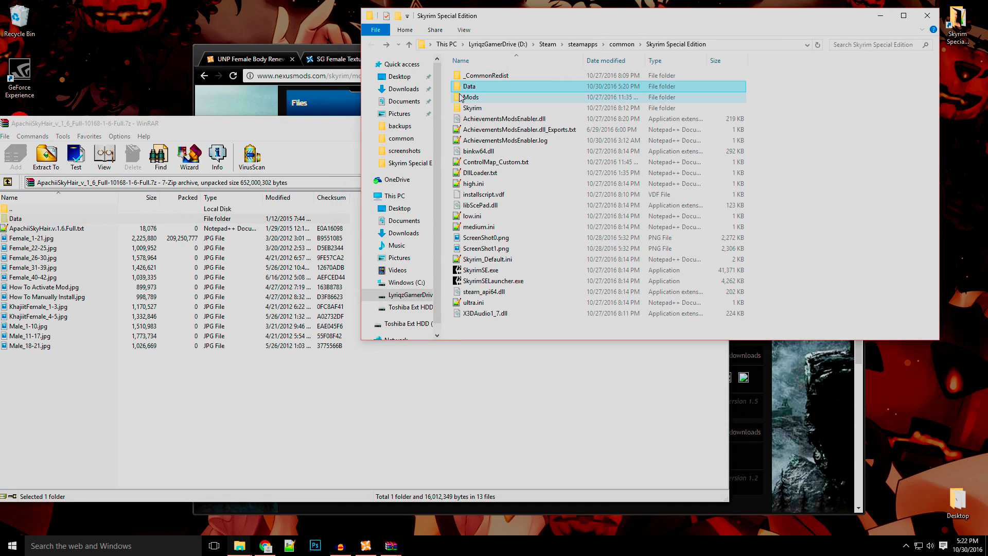
- Open the Data folder in both the ApachiiSkyHair archive and the Skyrim Special Edition directory to compare their contents
{"action": "double_click", "coordinate": [22, 219]}
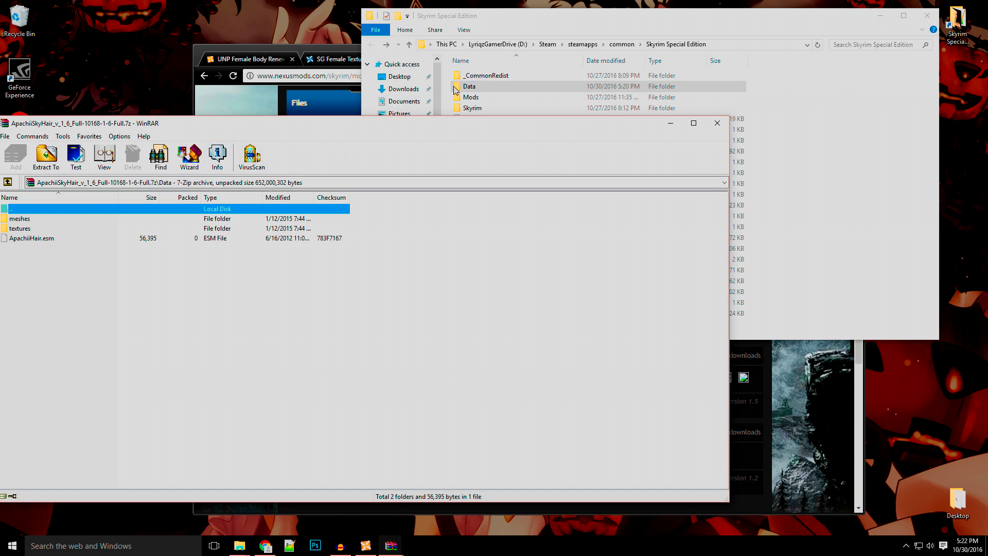
{"action": "double_click", "coordinate": [469, 86]}
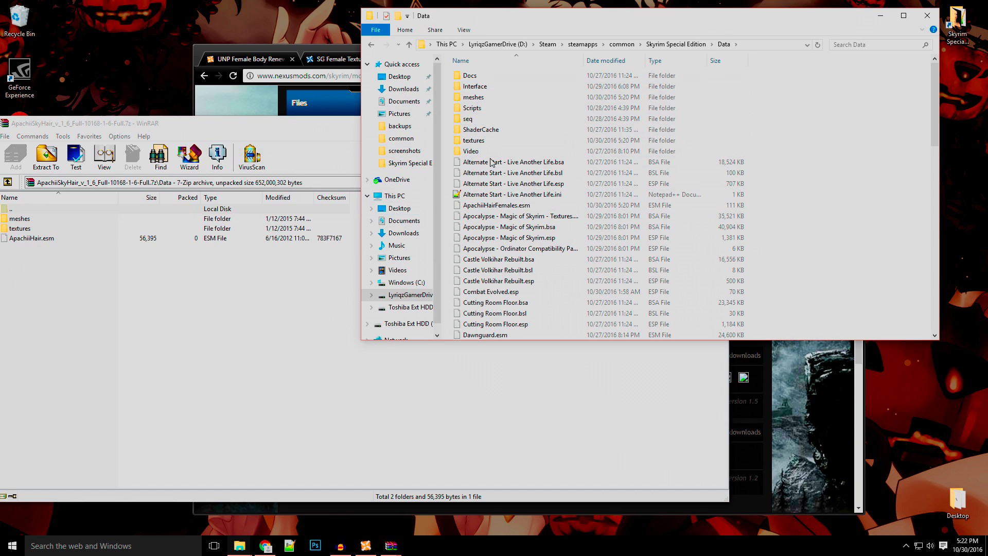
{"action": "mouse_move", "coordinate": [19, 219]}
{"action": "left_mouse_down"}
{"action": "mouse_move", "coordinate": [471, 110]}
{"action": "mouse_move", "coordinate": [35, 219]}
{"action": "left_mouse_up"}
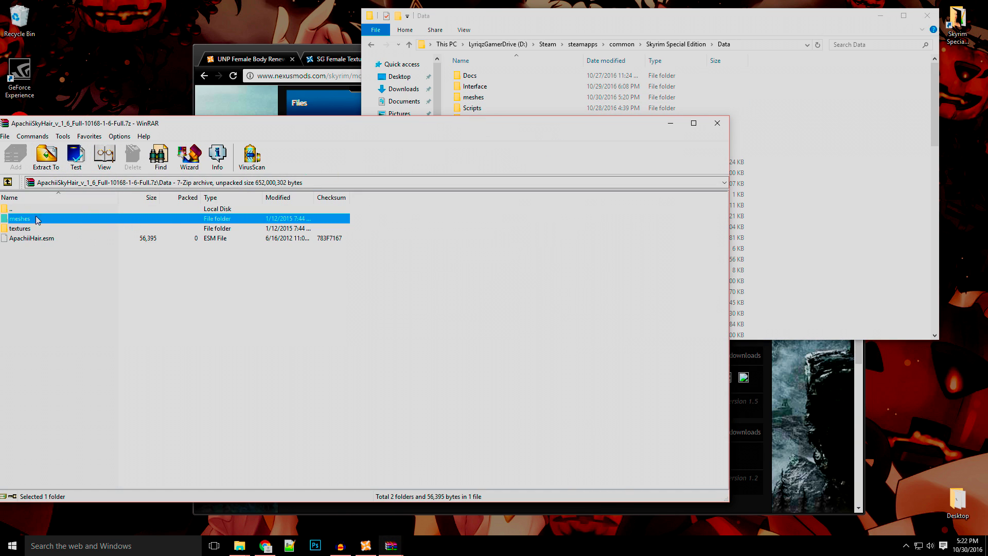
{"action": "left_click", "coordinate": [354, 340]}
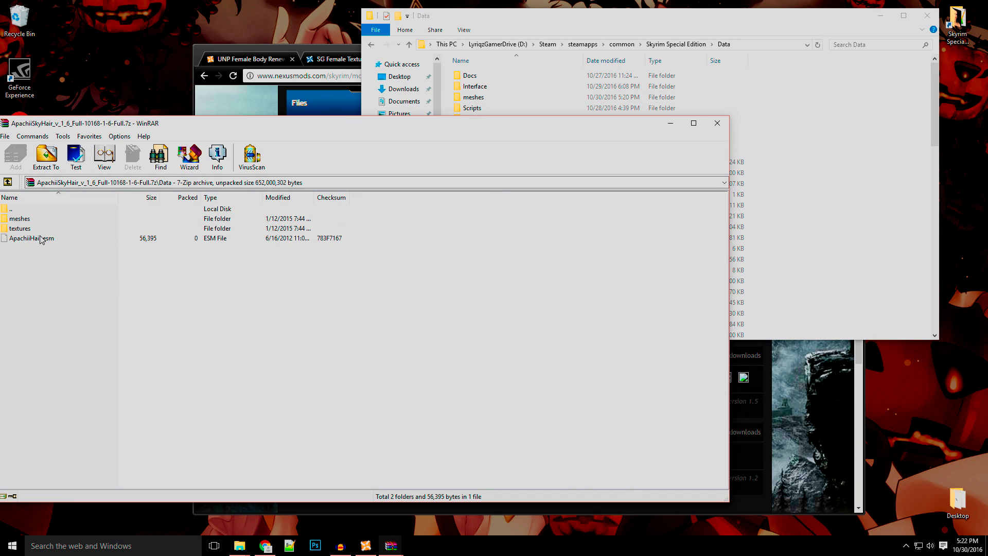
{"action": "left_click", "coordinate": [899, 285]}
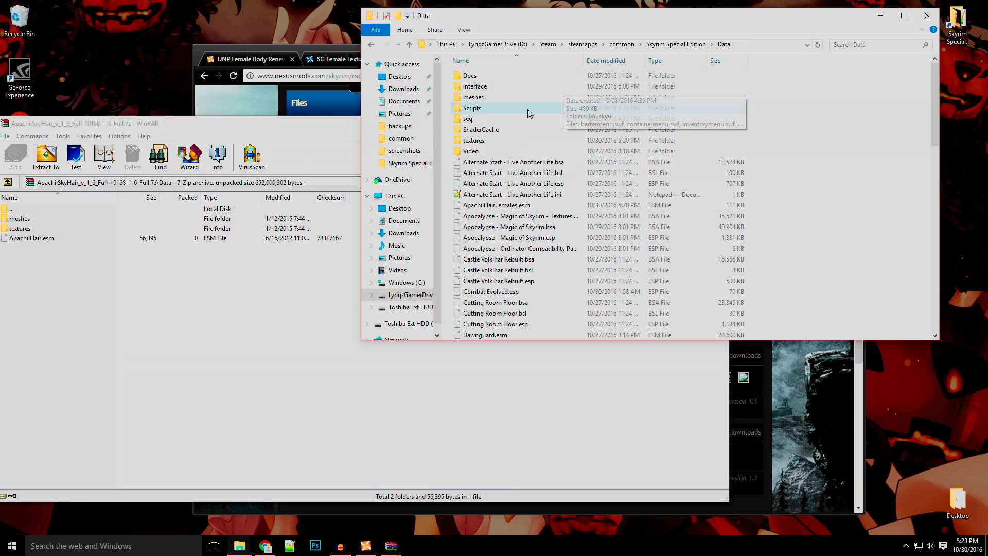
- Open the archive's meshes folder and the matching meshes\actors folder in the game's Data directory
{"action": "double_click", "coordinate": [17, 218]}
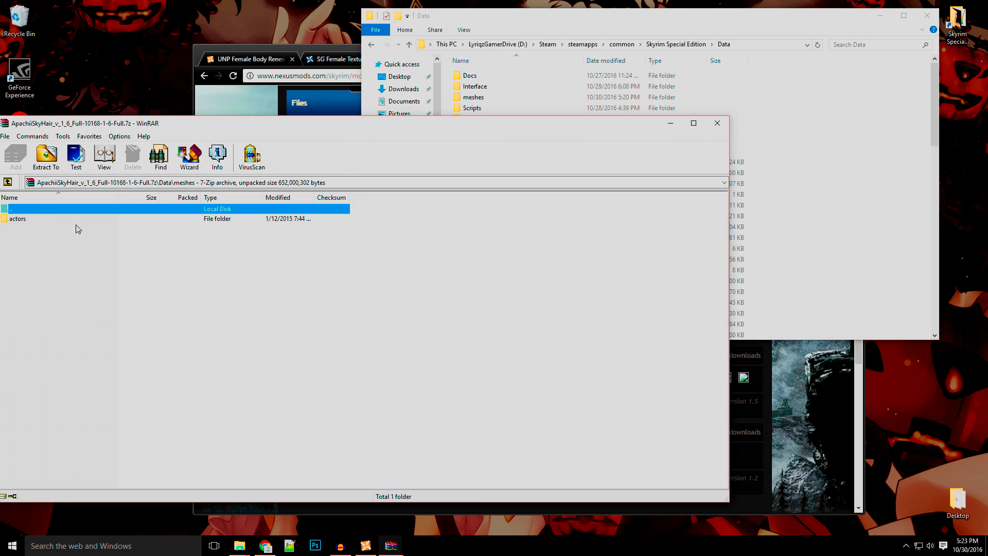
{"action": "left_click", "coordinate": [35, 221]}
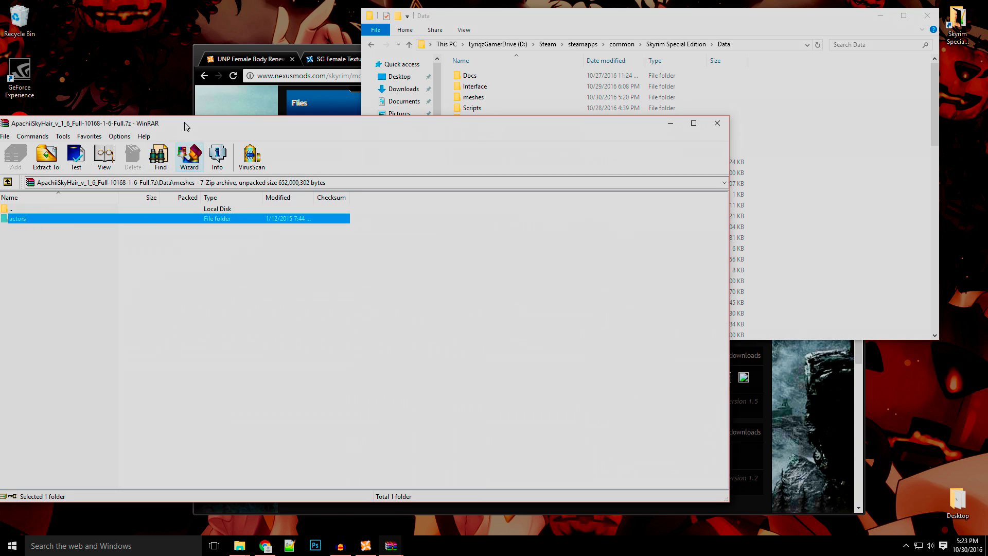
{"action": "left_click_drag", "start_coordinate": [185, 124], "coordinate": [210, 140]}
{"action": "double_click", "coordinate": [489, 98]}
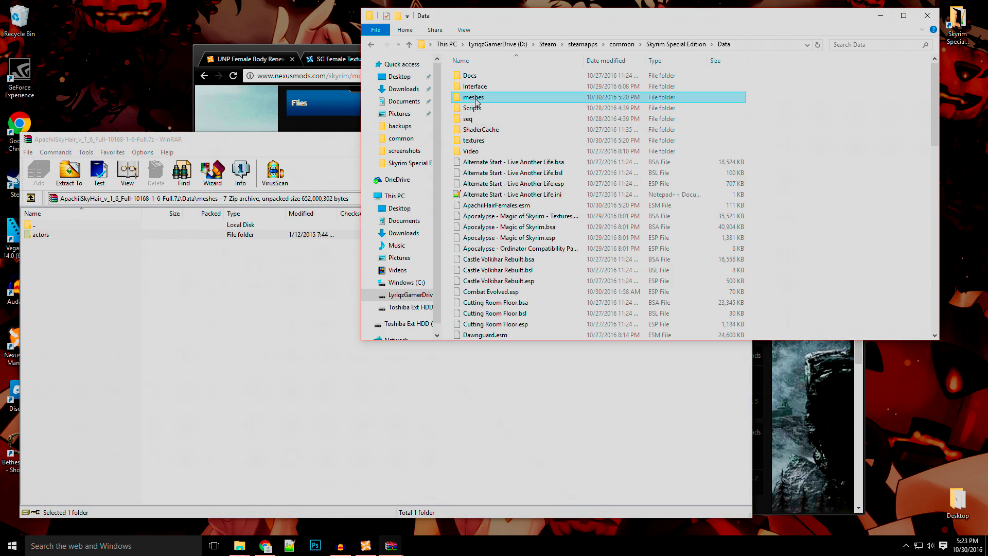
{"action": "double_click", "coordinate": [475, 77]}
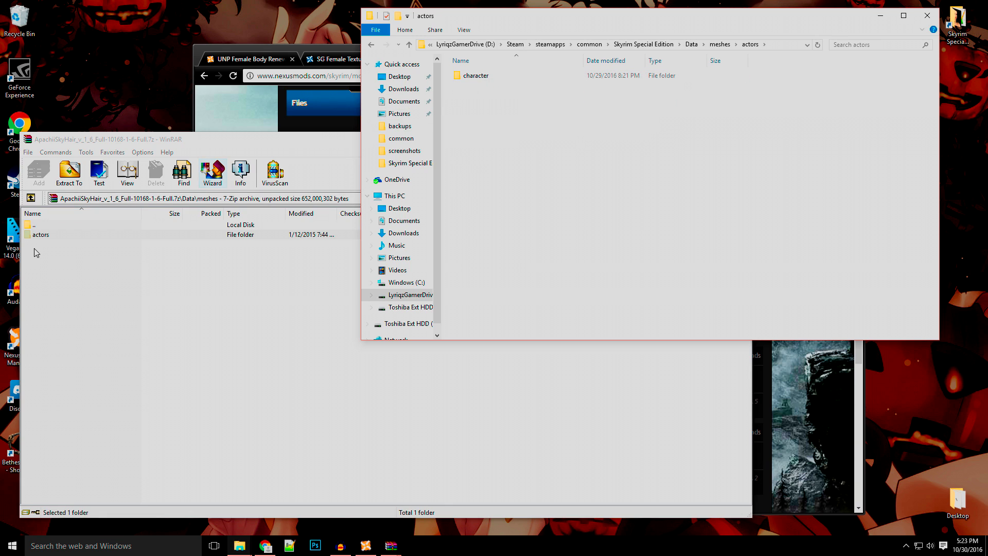
- Open actors\character\character assets in the game's meshes folder and actors\character\character assets\hair in the archive's meshes folder
{"action": "double_click", "coordinate": [40, 234]}
{"action": "double_click", "coordinate": [475, 76]}
{"action": "double_click", "coordinate": [50, 235]}
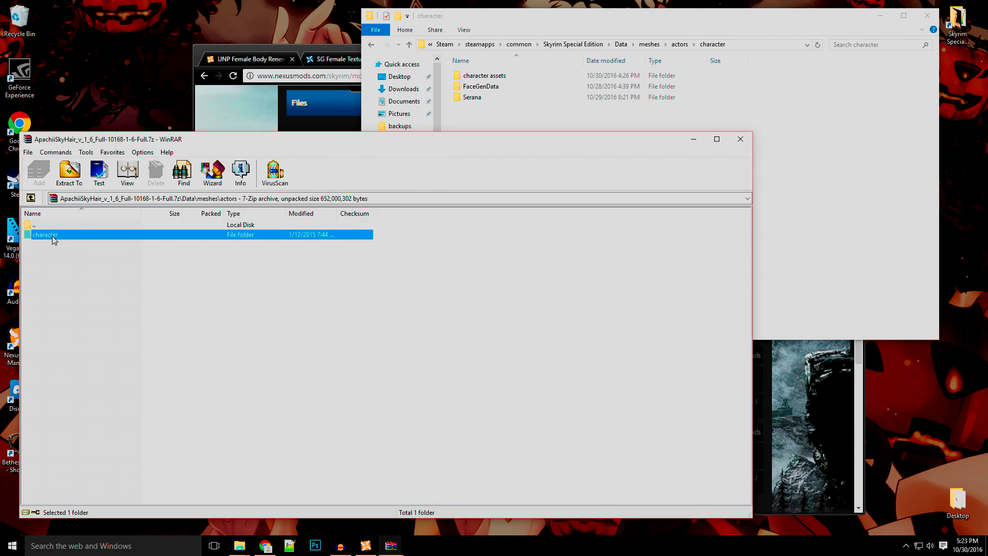
{"action": "double_click", "coordinate": [53, 237]}
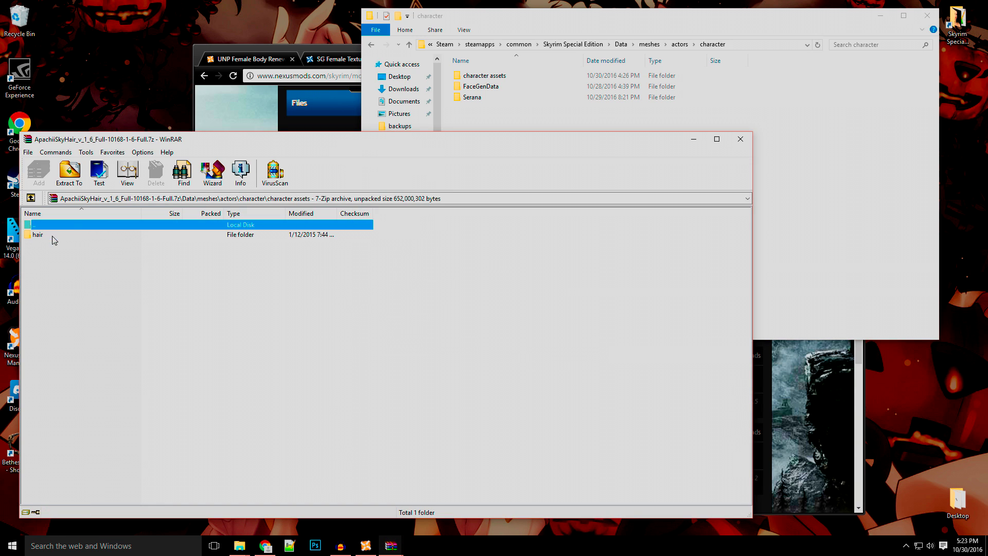
{"action": "double_click", "coordinate": [517, 78]}
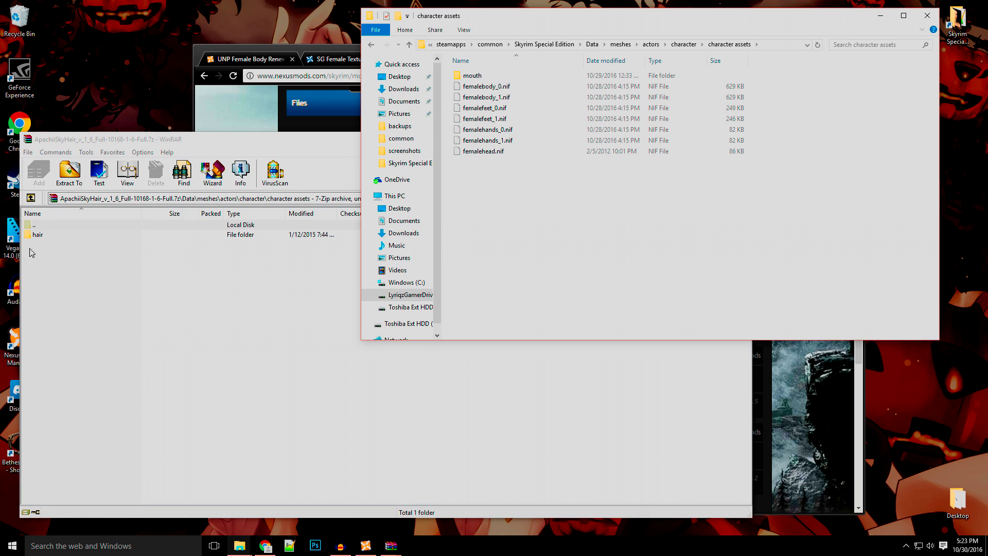
{"action": "double_click", "coordinate": [45, 236]}
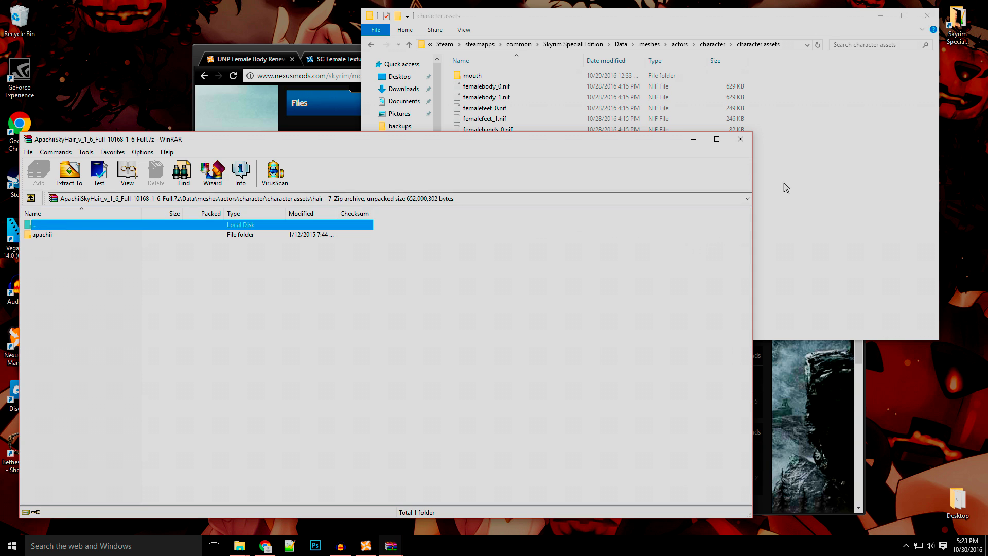
- Create a new folder named hair in the game's character assets folder
{"action": "left_click", "coordinate": [793, 211]}
{"action": "right_click", "coordinate": [792, 212]}
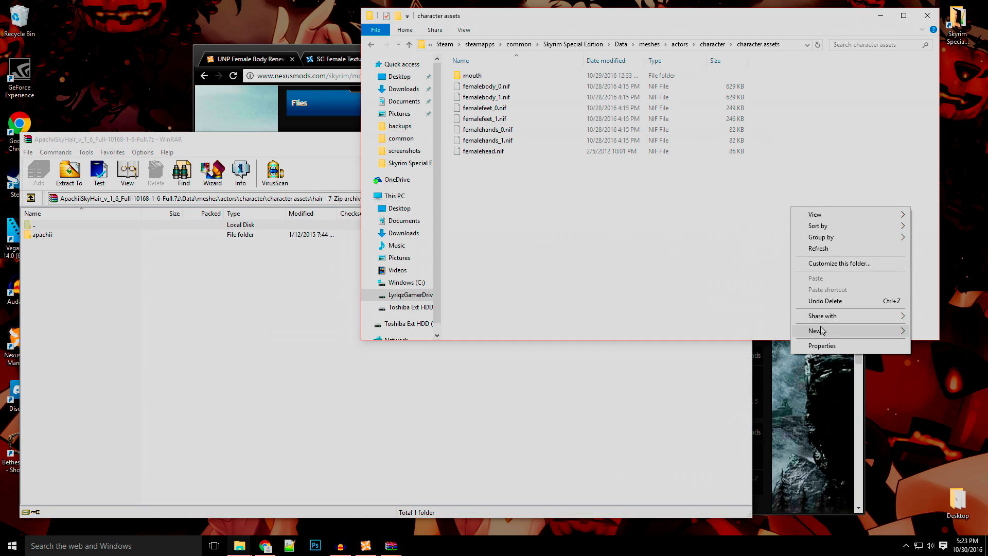
{"action": "mouse_move", "coordinate": [896, 333]}
{"action": "left_click", "coordinate": [756, 332]}
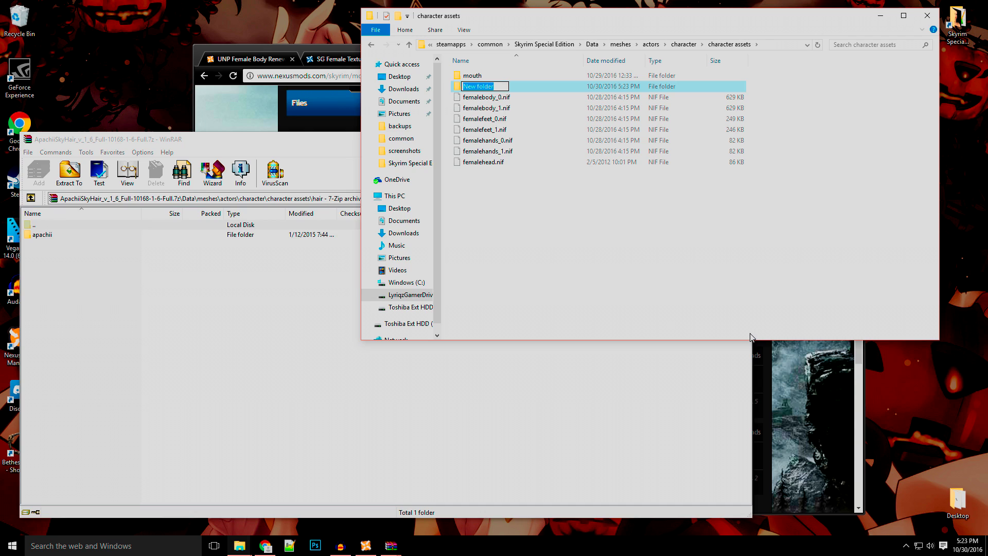
{"action": "type", "text": "hair"}
{"action": "key", "text": "Return"}
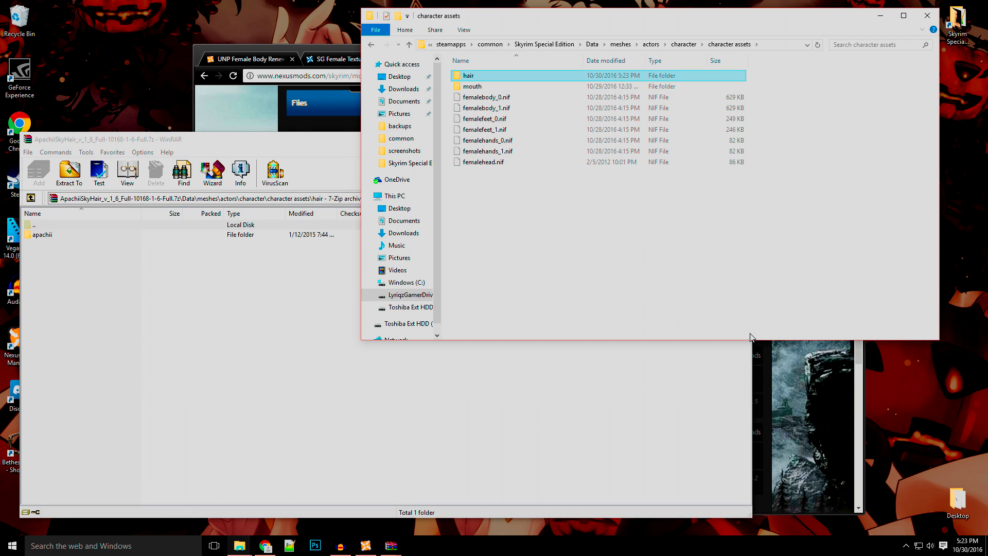
- Create a folder named apachii inside the game's new meshes hair folder, matching the archive's hair folder
{"action": "double_click", "coordinate": [469, 78]}
{"action": "left_click", "coordinate": [45, 238]}
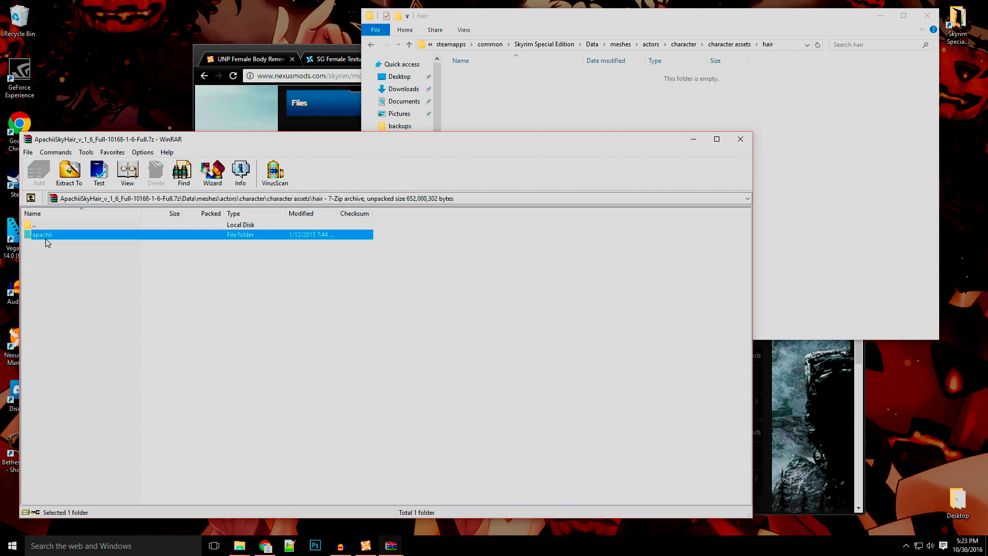
{"action": "double_click", "coordinate": [45, 236]}
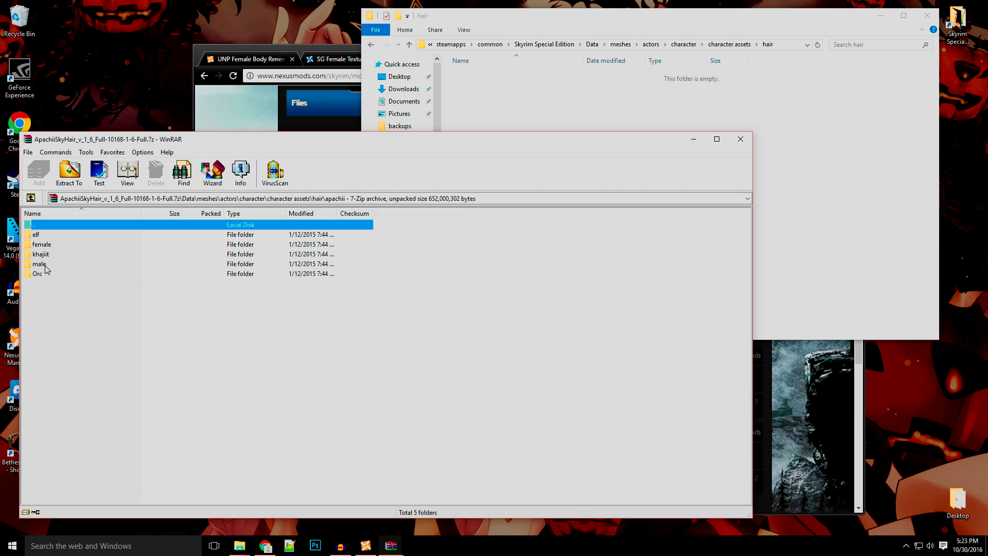
{"action": "double_click", "coordinate": [50, 225]}
{"action": "right_click", "coordinate": [579, 105]}
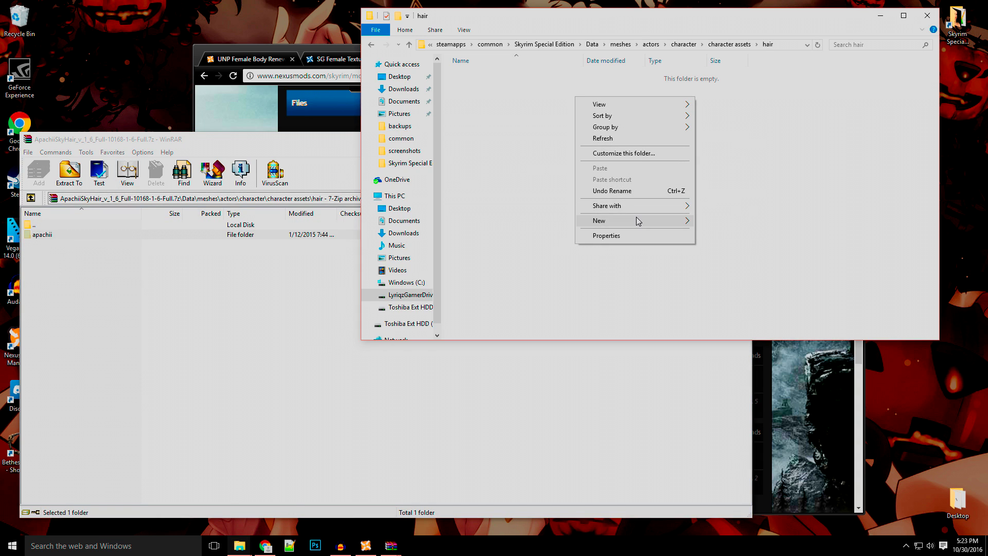
{"action": "mouse_move", "coordinate": [635, 220]}
{"action": "left_click", "coordinate": [701, 222]}
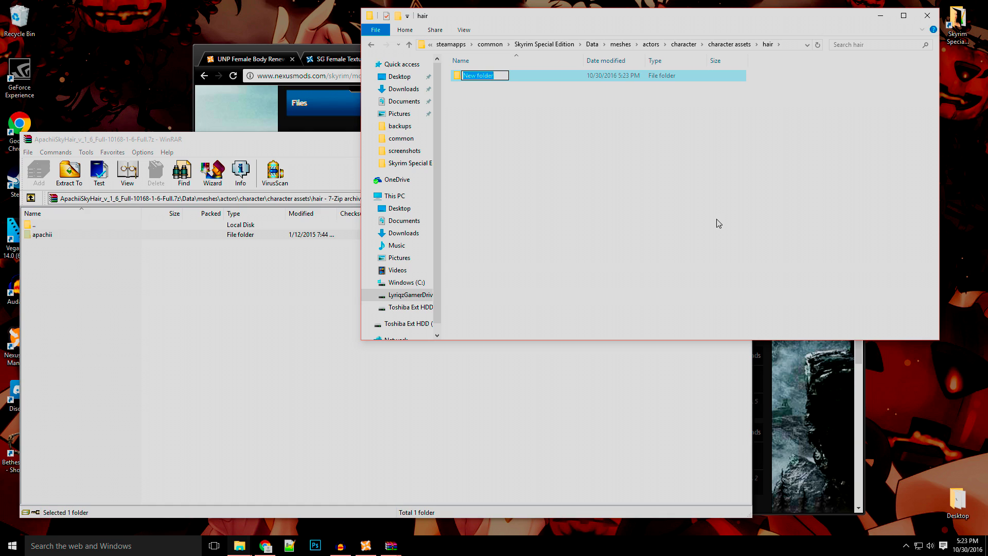
{"action": "type", "text": "apachii"}
{"action": "key", "text": "Return"}
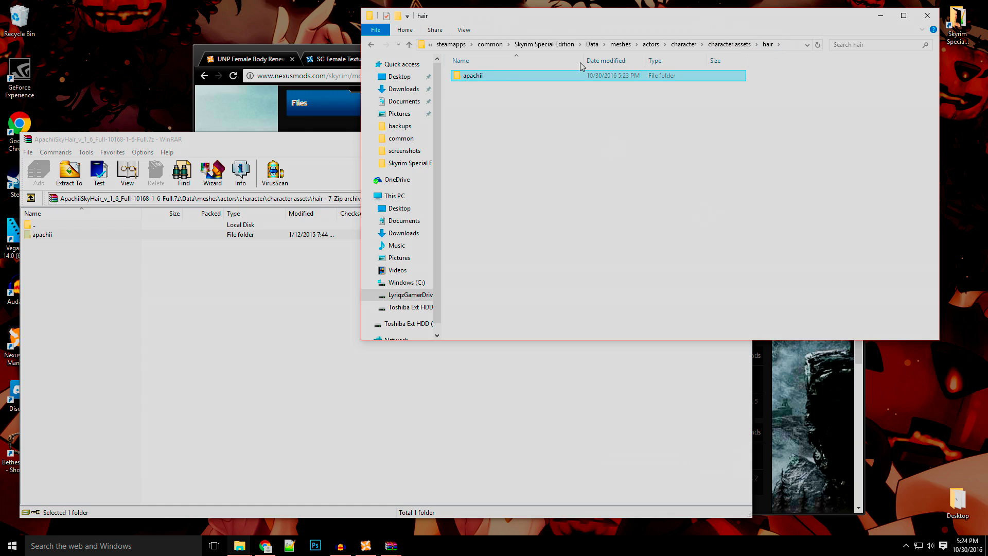
- Extract the elf folder from the archive's meshes apachii folder into the matching apachii folder in the game directory
{"action": "double_click", "coordinate": [453, 77]}
{"action": "double_click", "coordinate": [43, 235]}
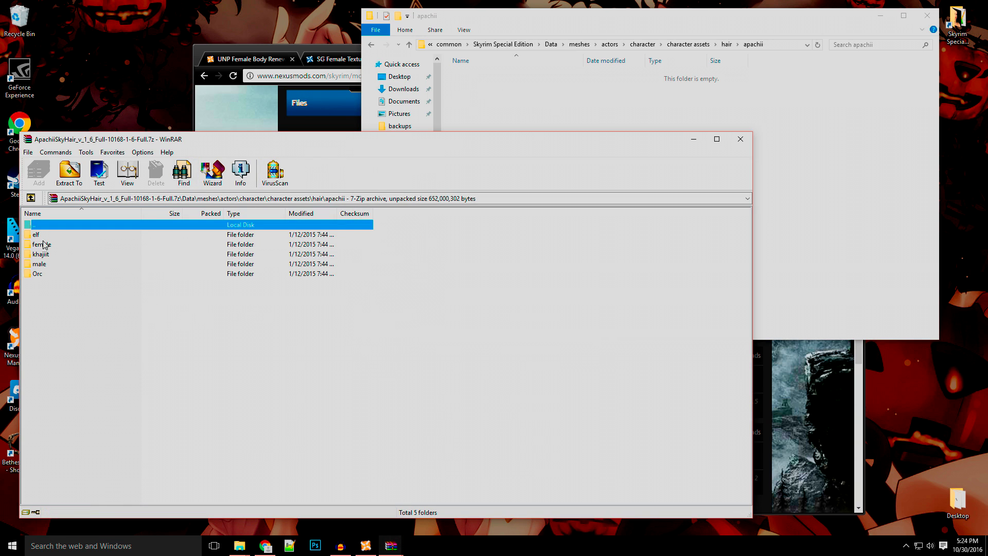
{"action": "left_click_drag", "start_coordinate": [36, 235], "coordinate": [510, 108]}
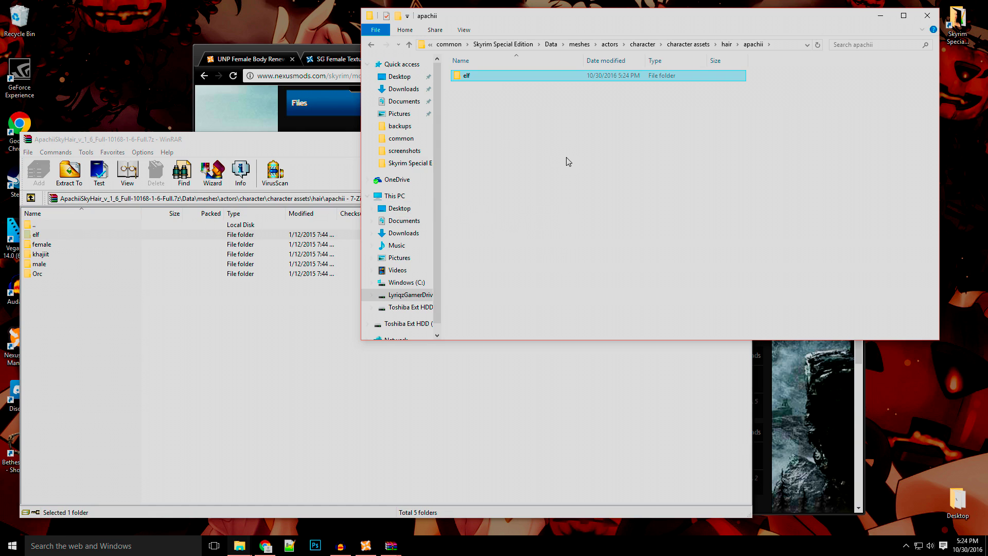
- Return both the game directory and the ApachiiSkyHair archive to their Data folders
{"action": "left_click", "coordinate": [372, 45]}
{"action": "left_click", "coordinate": [371, 45]}
{"action": "left_click", "coordinate": [371, 45]}
{"action": "left_click", "coordinate": [371, 45]}
{"action": "left_click", "coordinate": [371, 45]}
{"action": "left_click", "coordinate": [371, 45]}
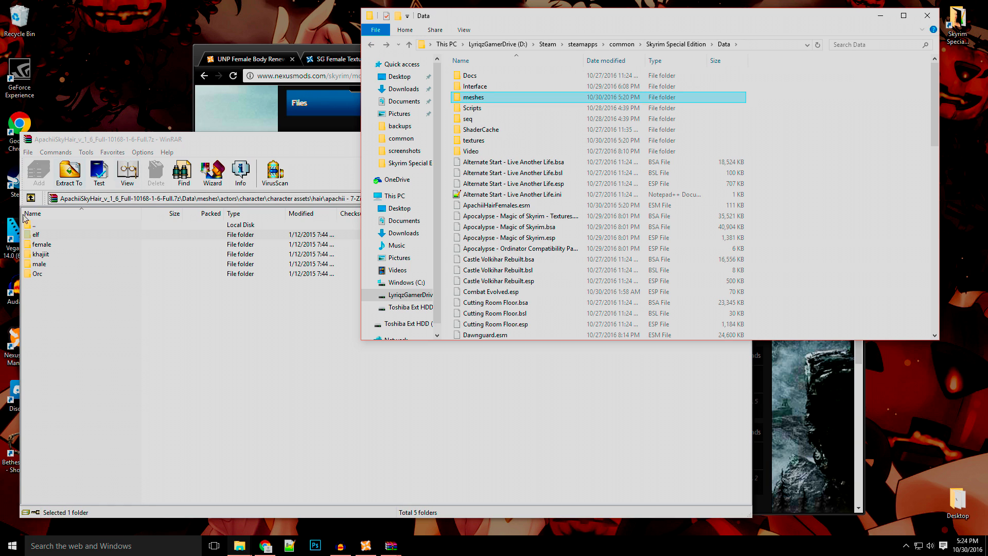
{"action": "double_click", "coordinate": [36, 225]}
{"action": "double_click", "coordinate": [36, 225]}
{"action": "double_click", "coordinate": [37, 225]}
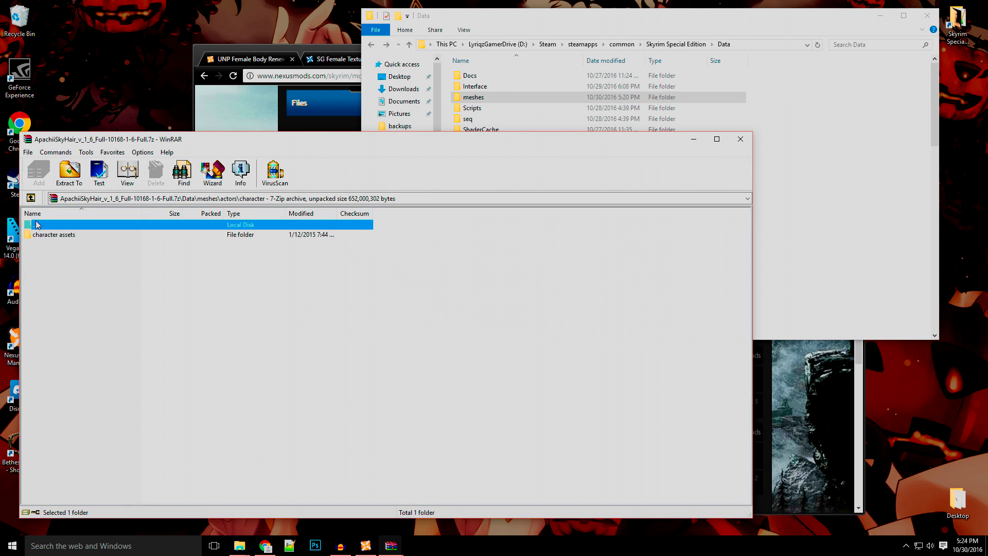
{"action": "double_click", "coordinate": [36, 225]}
{"action": "double_click", "coordinate": [36, 224]}
{"action": "double_click", "coordinate": [36, 225]}
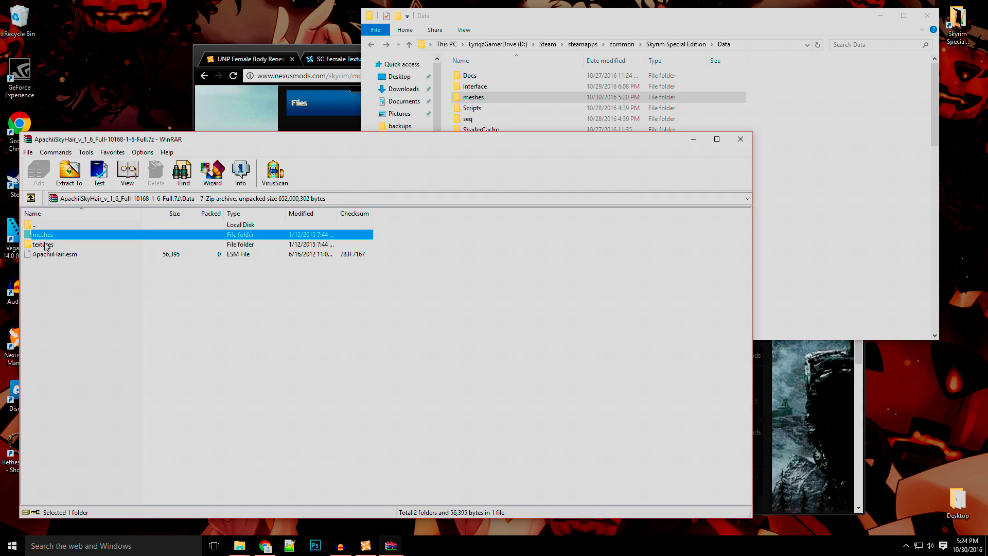
- Open textures\actors\character in both the archive and the game's Data directory
{"action": "double_click", "coordinate": [43, 244]}
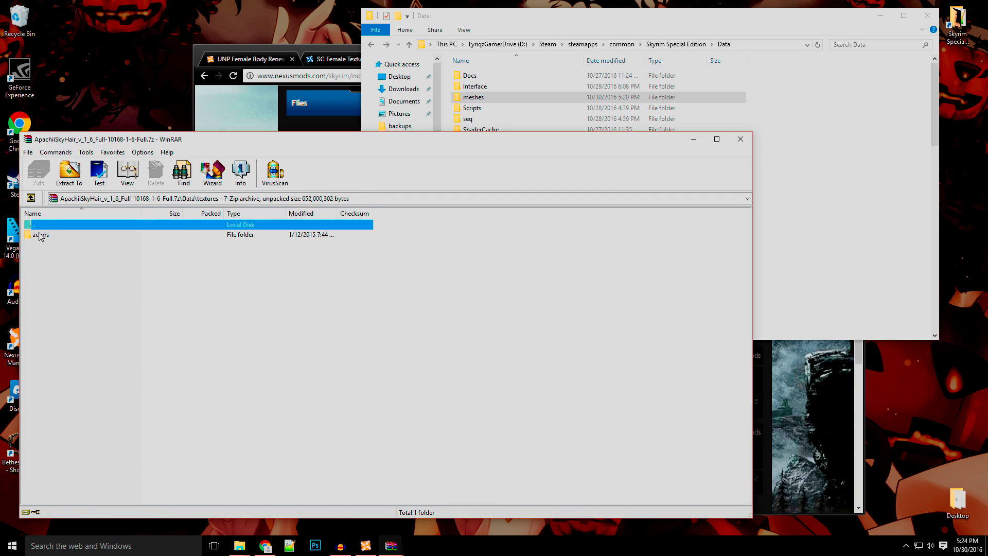
{"action": "double_click", "coordinate": [40, 235]}
{"action": "left_click", "coordinate": [846, 183]}
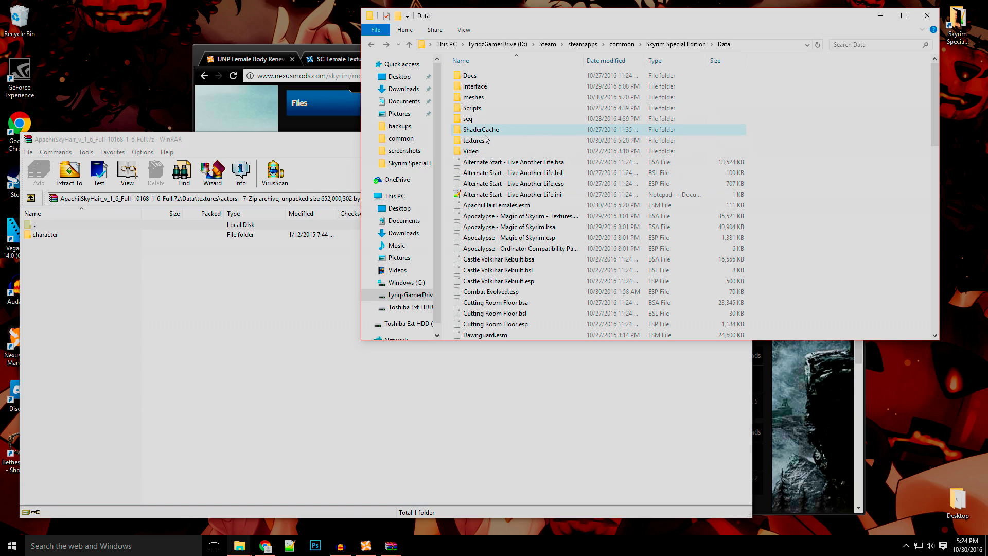
{"action": "double_click", "coordinate": [484, 139]}
{"action": "double_click", "coordinate": [476, 76]}
{"action": "double_click", "coordinate": [478, 76]}
{"action": "double_click", "coordinate": [26, 234]}
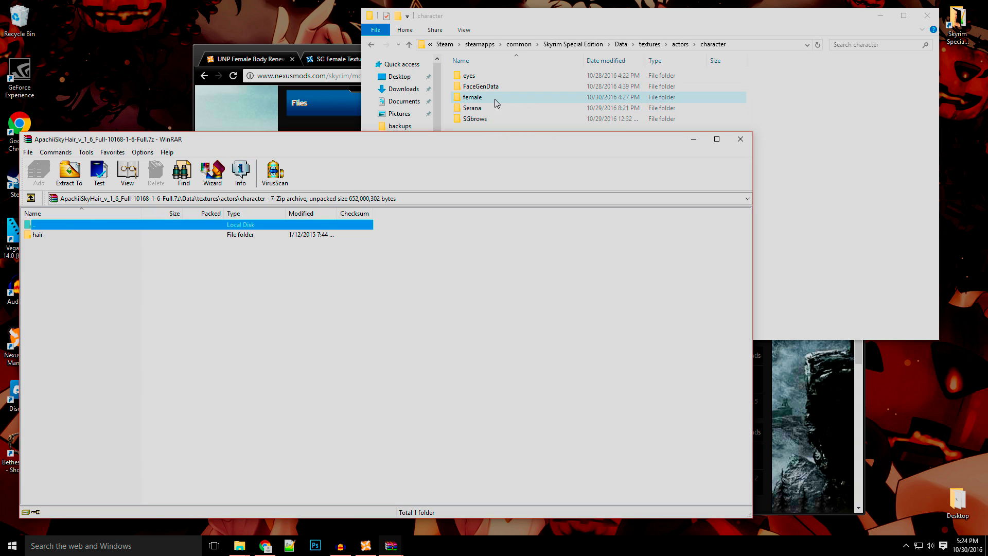
- Create a folder named hair in the game's textures\actors\character folder
{"action": "right_click", "coordinate": [800, 168]}
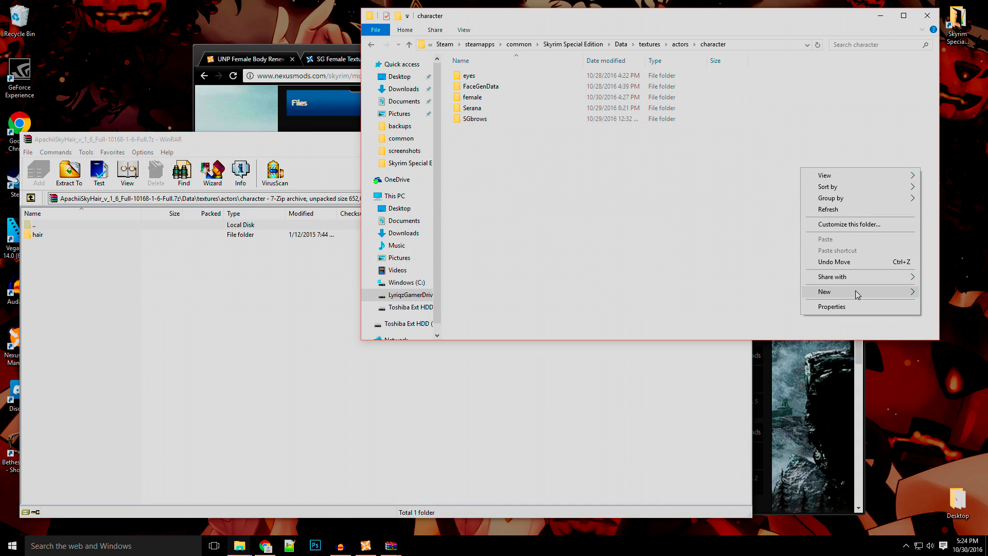
{"action": "mouse_move", "coordinate": [855, 291]}
{"action": "left_click", "coordinate": [759, 292]}
{"action": "type", "text": "hair"}
{"action": "key", "text": "Return"}
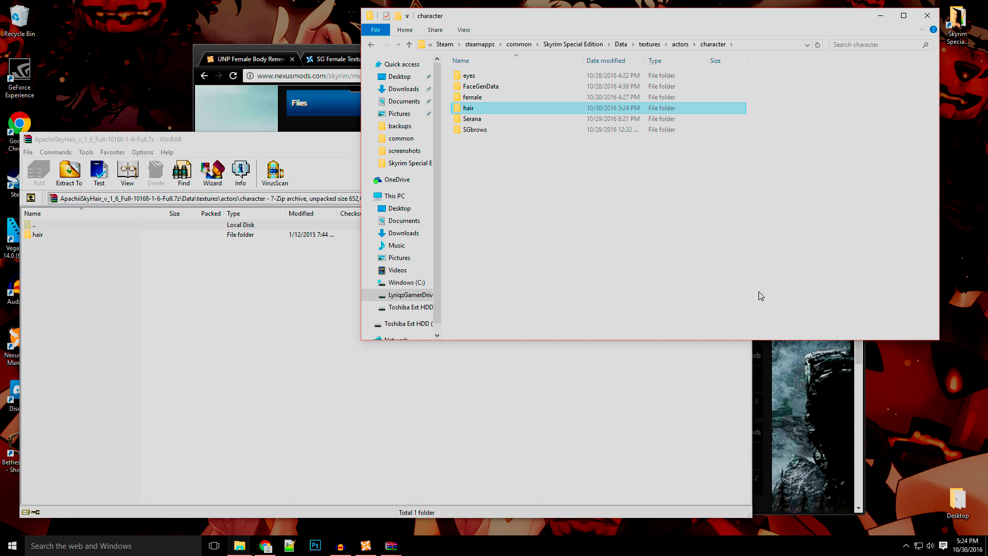
- Create a folder named apachii inside the game's textures hair folder and open the matching apachii folders in both locations
{"action": "double_click", "coordinate": [471, 110]}
{"action": "double_click", "coordinate": [36, 235]}
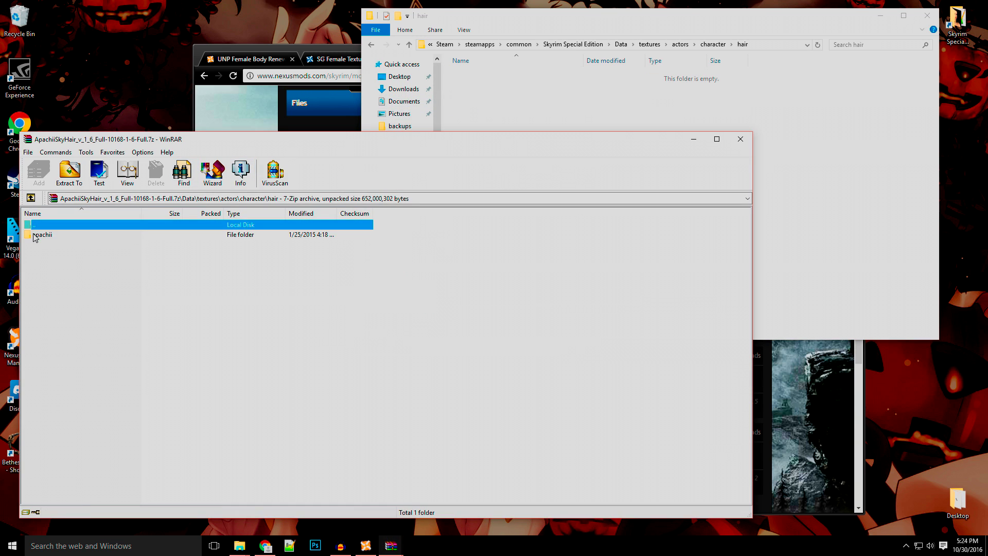
{"action": "right_click", "coordinate": [564, 95]}
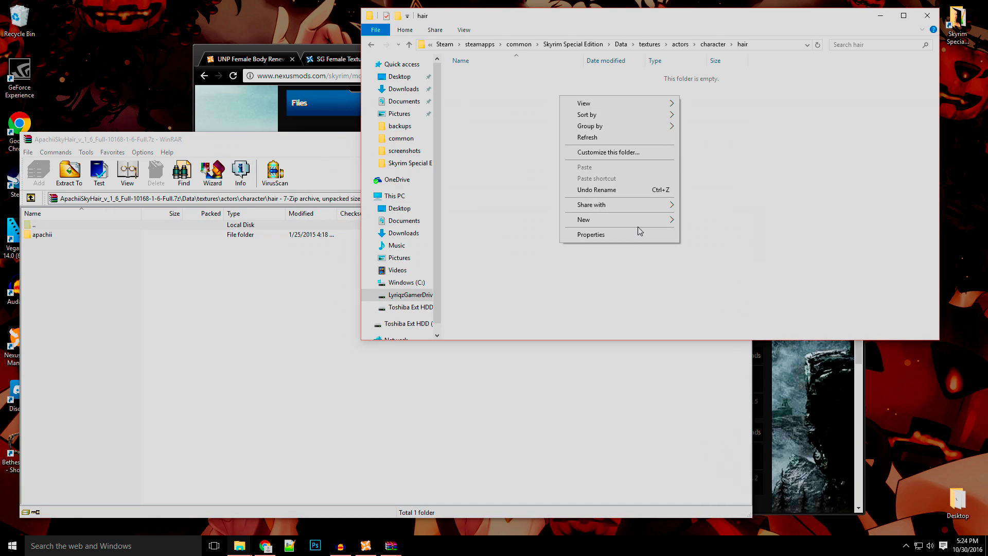
{"action": "mouse_move", "coordinate": [642, 225]}
{"action": "left_click", "coordinate": [704, 220]}
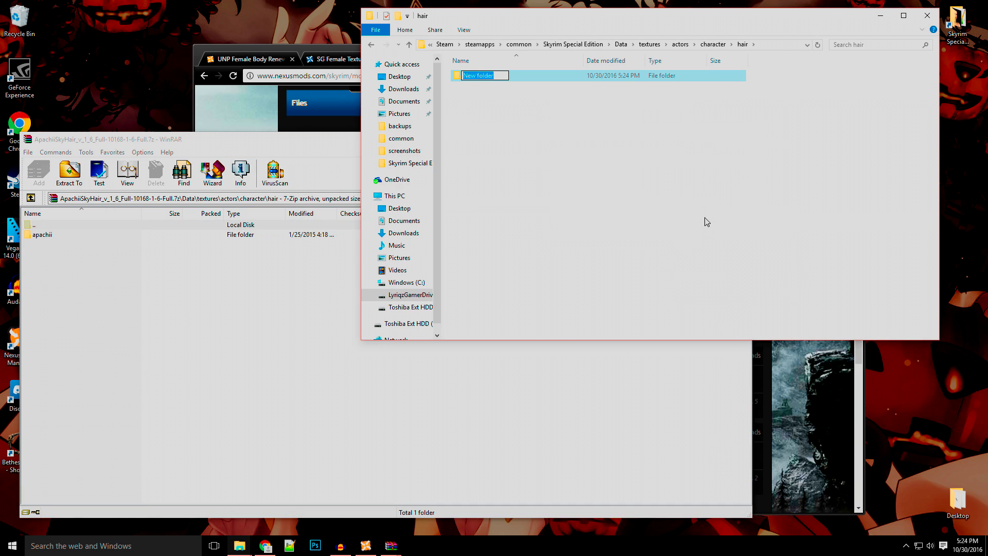
{"action": "type", "text": "apachii"}
{"action": "key", "text": "Return"}
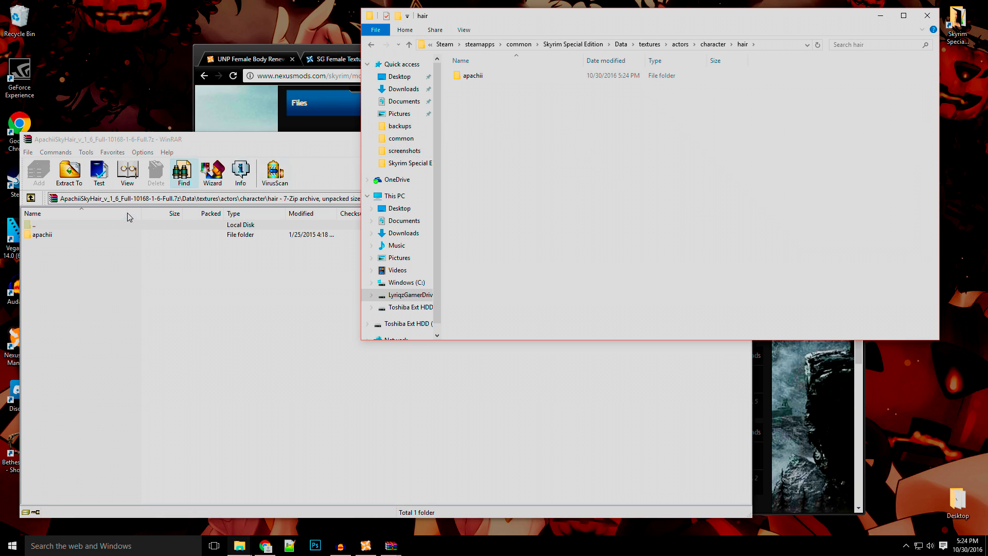
{"action": "double_click", "coordinate": [469, 82]}
{"action": "double_click", "coordinate": [43, 234]}
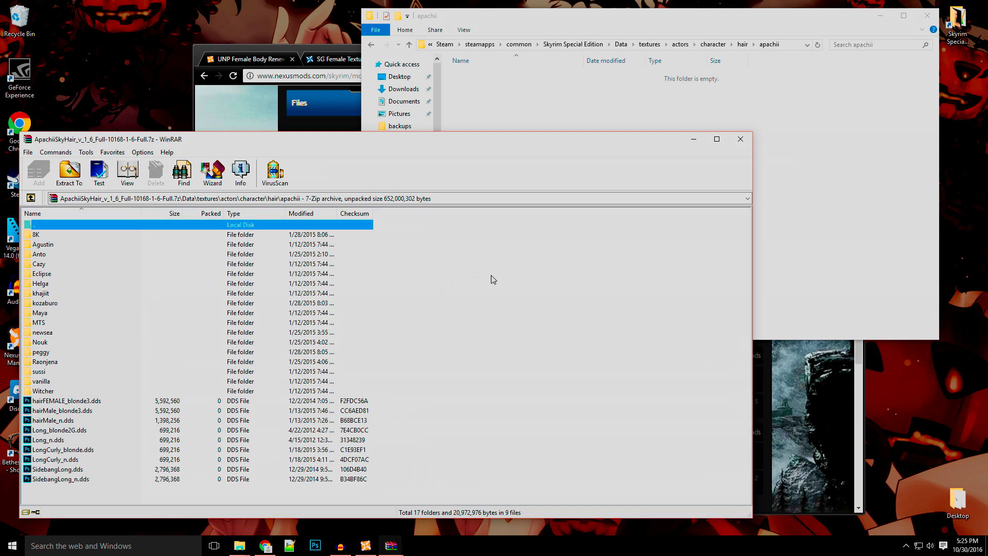
- Delete the hair folder from the game's textures\actors\character folder
{"action": "left_click", "coordinate": [601, 111]}
{"action": "left_click", "coordinate": [372, 45]}
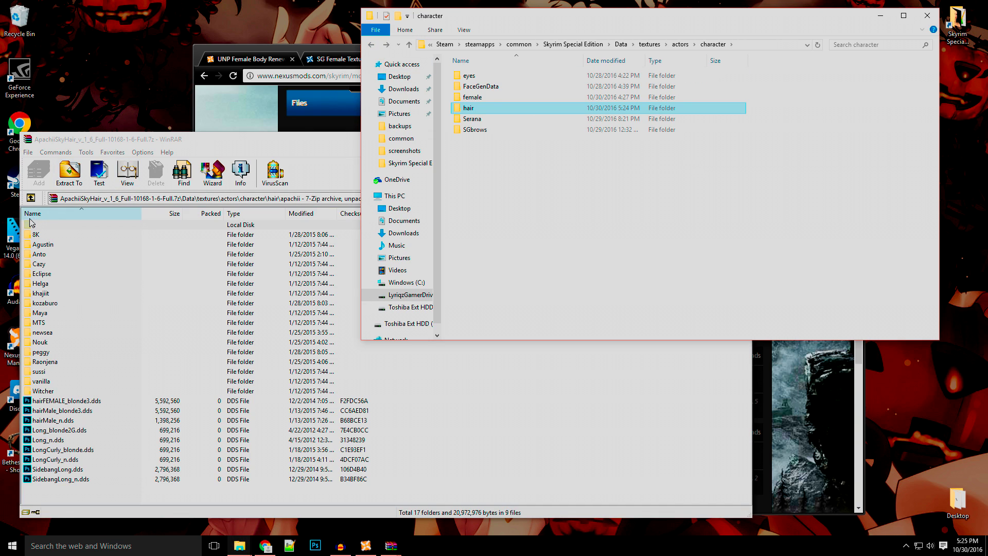
{"action": "right_click", "coordinate": [469, 109]}
{"action": "left_click", "coordinate": [507, 312]}
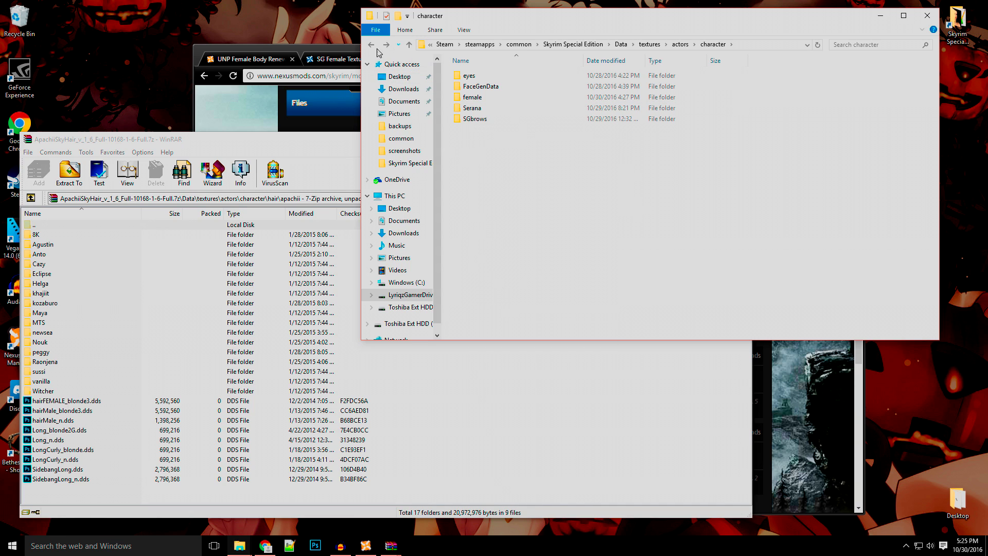
- Delete the hair folder from meshes\actors\character\character assets in the game's Data directory
{"action": "left_click", "coordinate": [375, 48]}
{"action": "left_click", "coordinate": [374, 48]}
{"action": "left_click", "coordinate": [374, 48]}
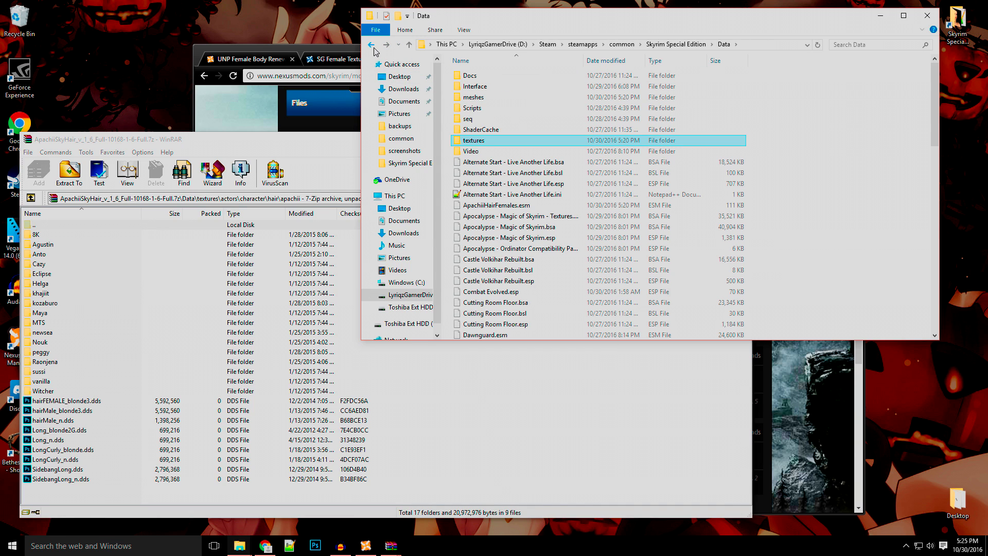
{"action": "double_click", "coordinate": [477, 99]}
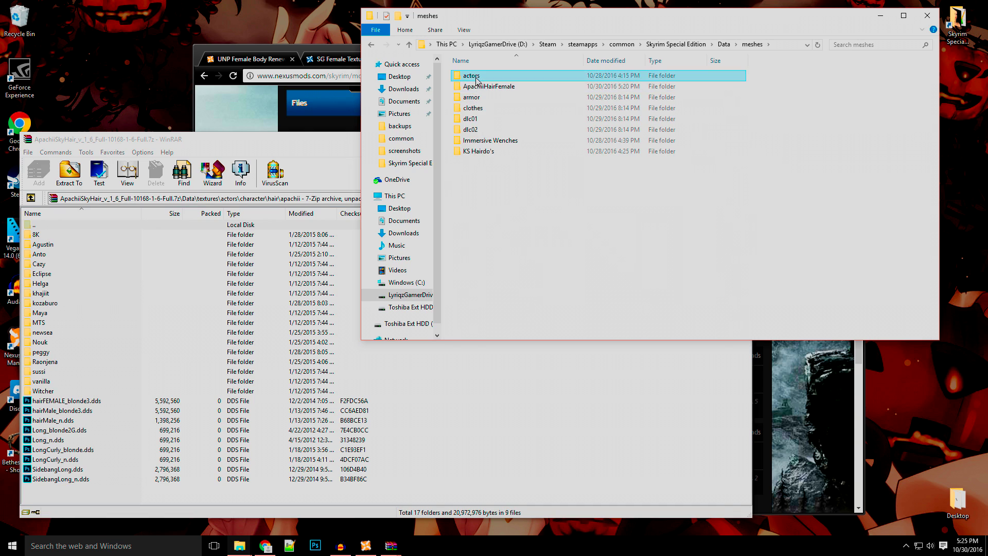
{"action": "double_click", "coordinate": [477, 77]}
{"action": "double_click", "coordinate": [478, 78]}
{"action": "double_click", "coordinate": [477, 77]}
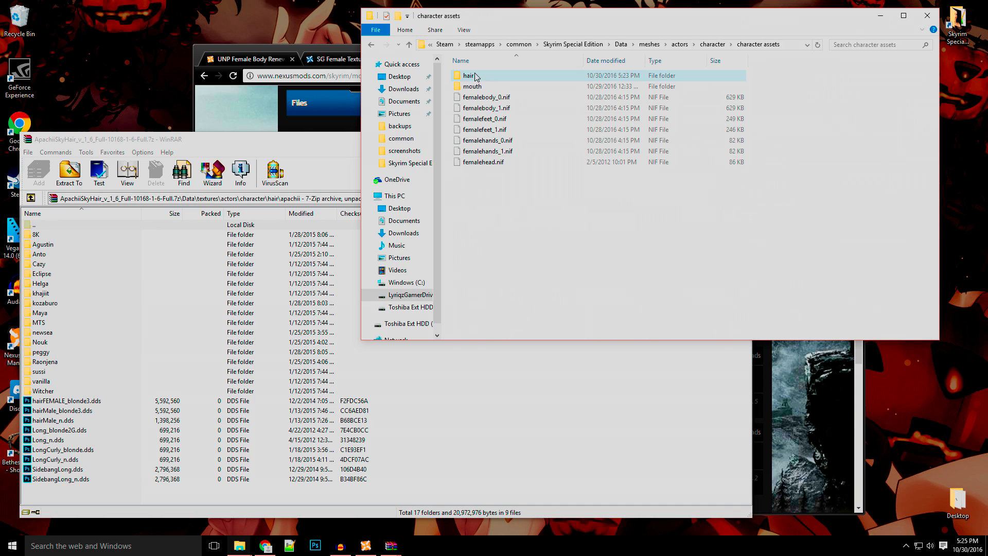
{"action": "right_click", "coordinate": [474, 79]}
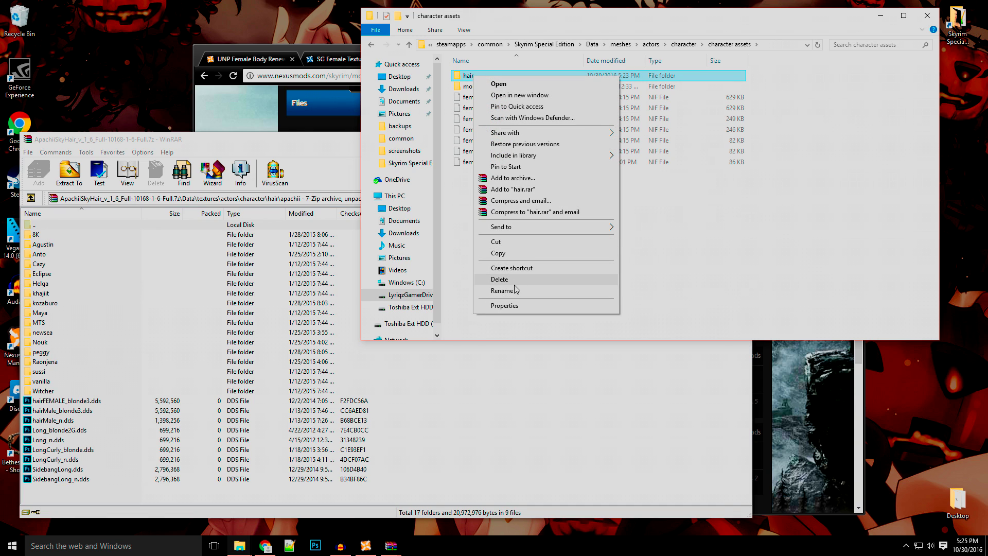
{"action": "left_click", "coordinate": [499, 279]}
- Go back to the Data folder in the game directory and in the ApachiiSkyHair archive
{"action": "left_click", "coordinate": [371, 45]}
{"action": "left_click", "coordinate": [371, 45]}
{"action": "left_click", "coordinate": [370, 46]}
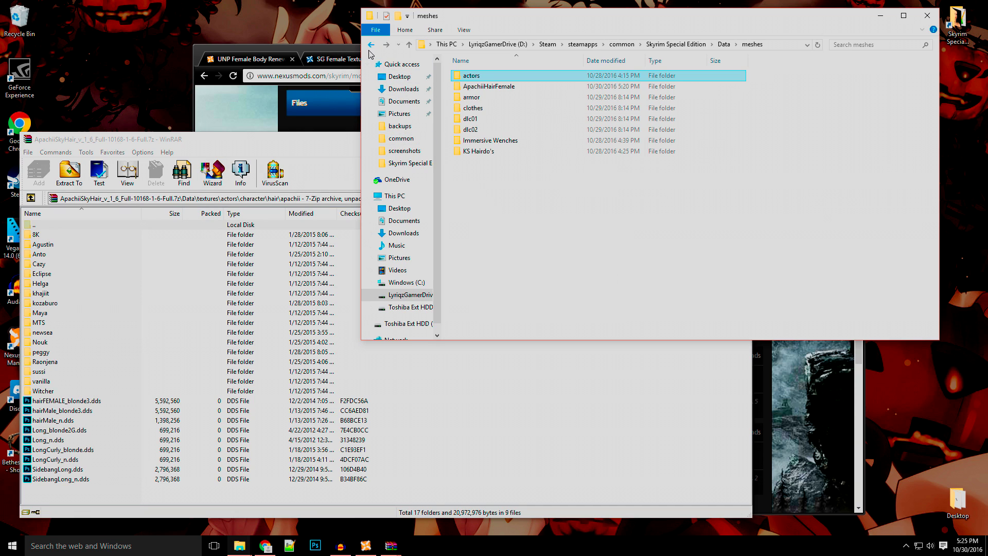
{"action": "left_click", "coordinate": [371, 46]}
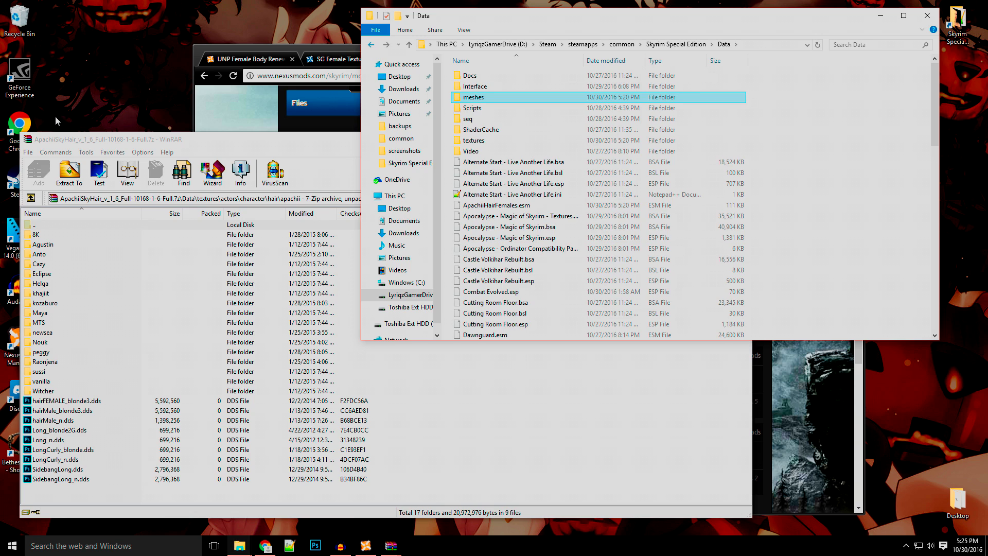
{"action": "double_click", "coordinate": [27, 227]}
{"action": "double_click", "coordinate": [27, 227]}
{"action": "double_click", "coordinate": [28, 227]}
{"action": "double_click", "coordinate": [27, 227]}
{"action": "double_click", "coordinate": [27, 226]}
{"action": "left_click", "coordinate": [28, 226]}
- Try to copy ApachiiHair.esm from the archive into the game's Data folder, and shift the folder window aside
{"action": "left_click", "coordinate": [56, 256]}
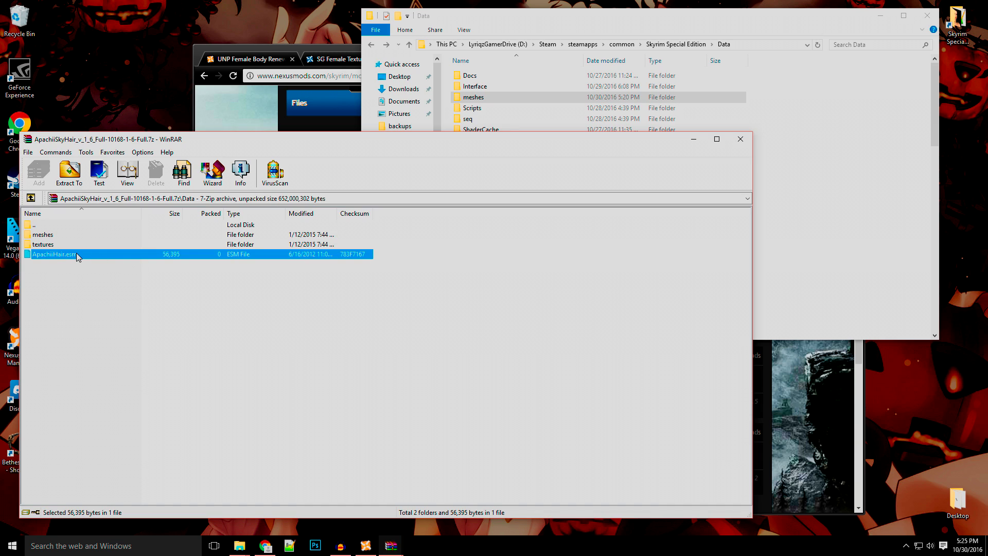
{"action": "left_click_drag", "start_coordinate": [77, 251], "coordinate": [805, 217]}
{"action": "left_click_drag", "start_coordinate": [52, 257], "coordinate": [93, 258]}
{"action": "left_click_drag", "start_coordinate": [575, 22], "coordinate": [602, 16]}
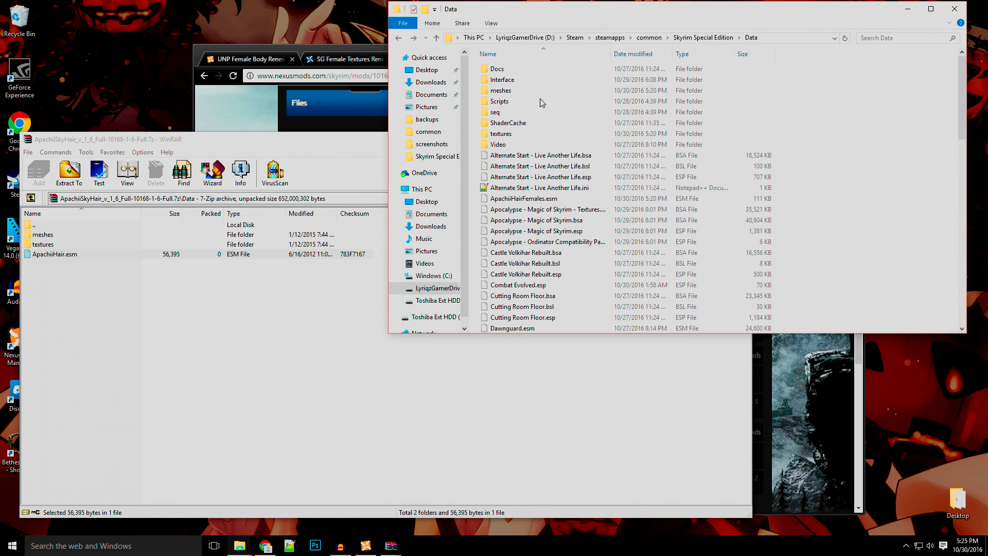
- Switch to Nexus Mod Manager, examine its plugin list and unassigned mods, and return to the ApachiiSkyHair archive
{"action": "left_click", "coordinate": [365, 546]}
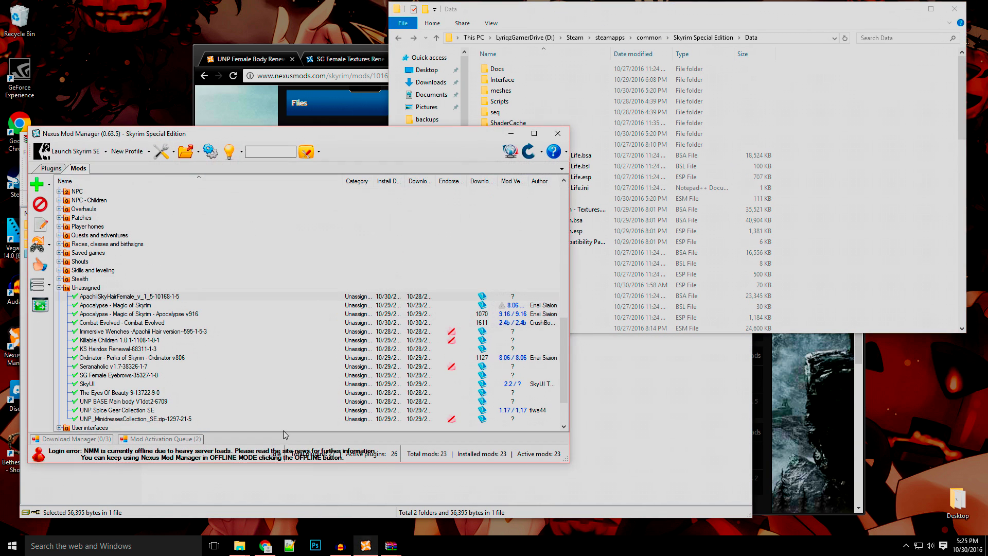
{"action": "left_click", "coordinate": [50, 170]}
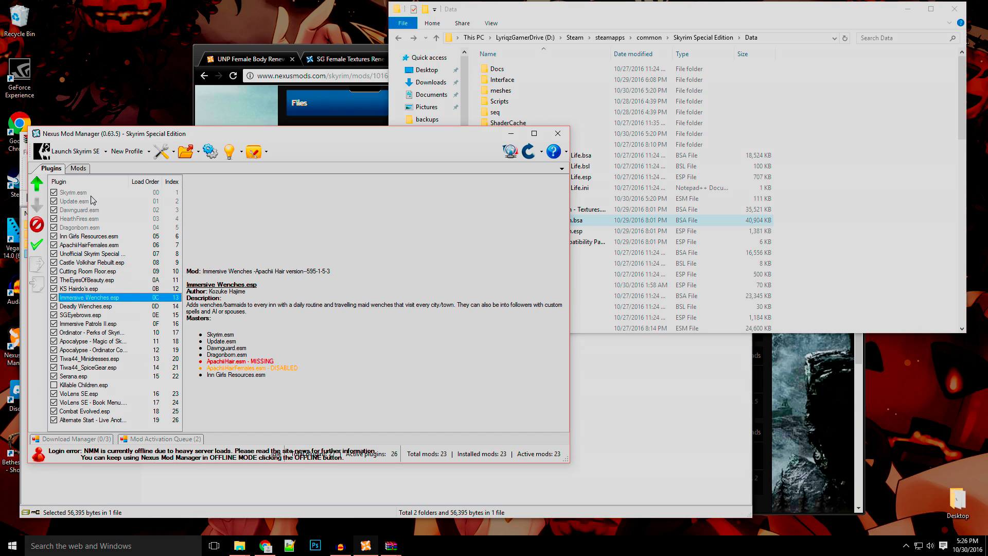
{"action": "left_click", "coordinate": [78, 168]}
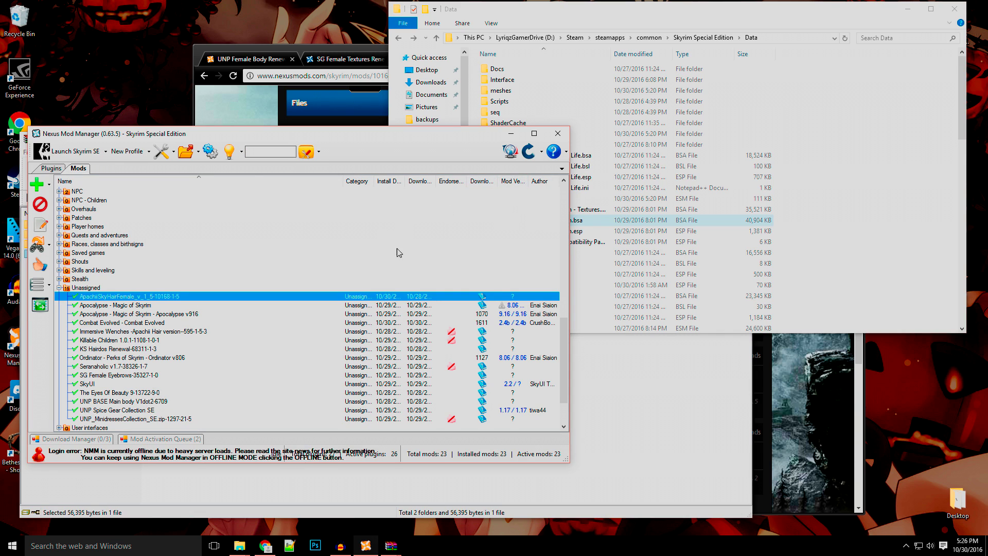
{"action": "scroll", "coordinate": [405, 282], "scroll_direction": "down", "scroll_amount": 2}
{"action": "left_click", "coordinate": [554, 222]}
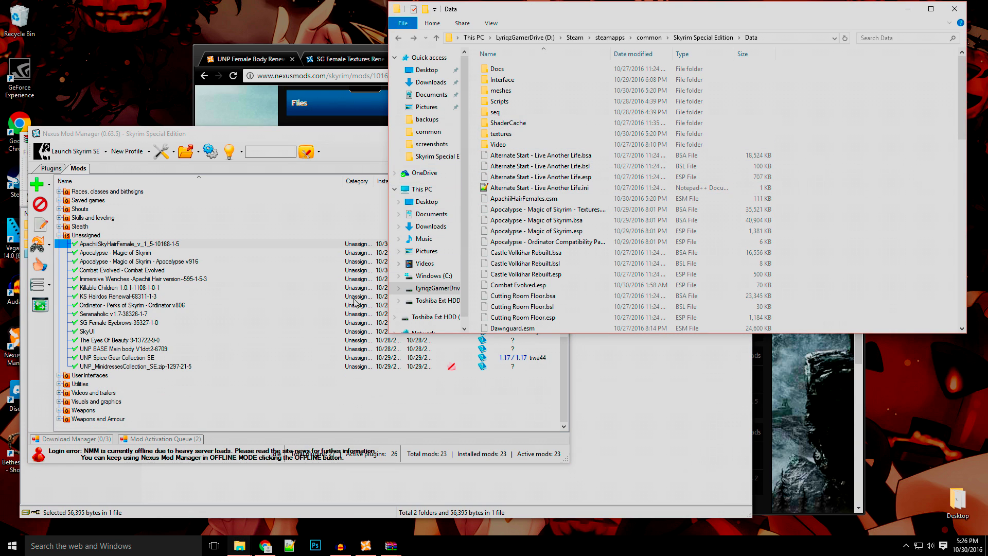
{"action": "left_click", "coordinate": [326, 496]}
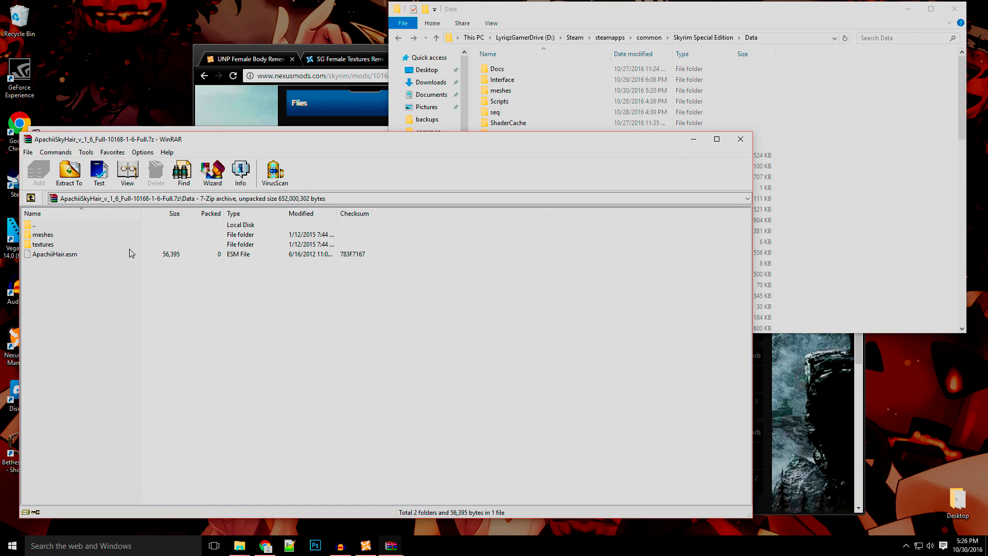
- Close the ApachiiSkyHair archive and open the SG Textures Renewal UNP archive from the Downloads folder
{"action": "left_click", "coordinate": [742, 139]}
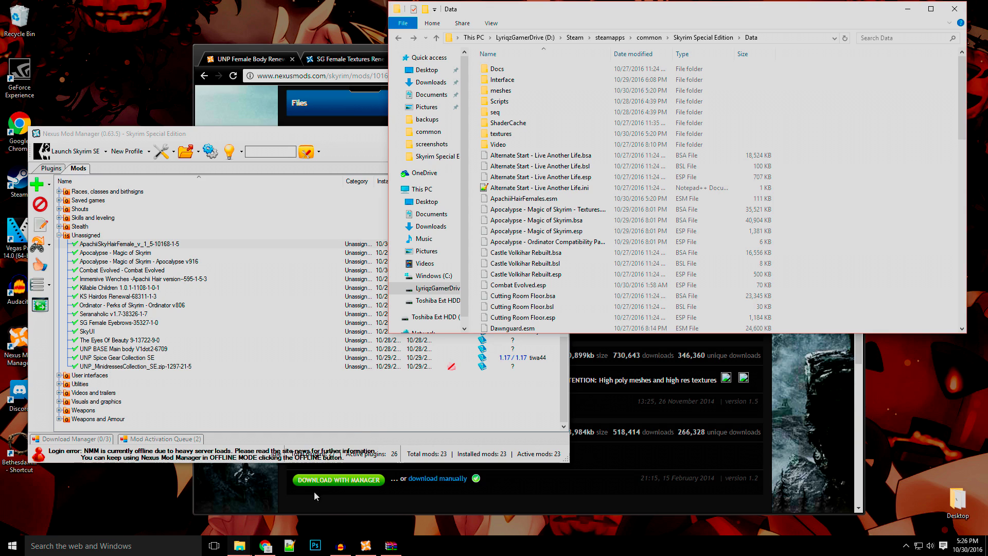
{"action": "mouse_move", "coordinate": [244, 548]}
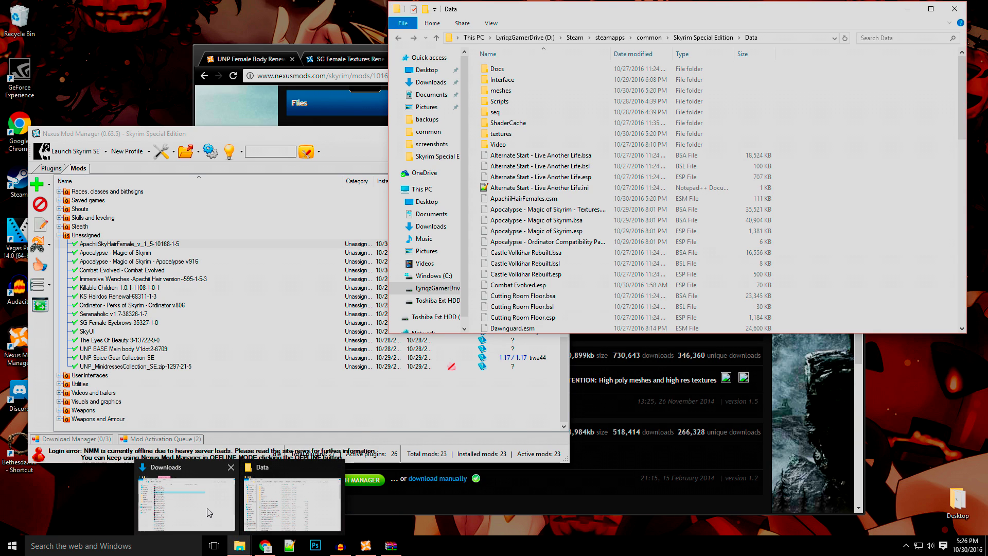
{"action": "left_click", "coordinate": [187, 497]}
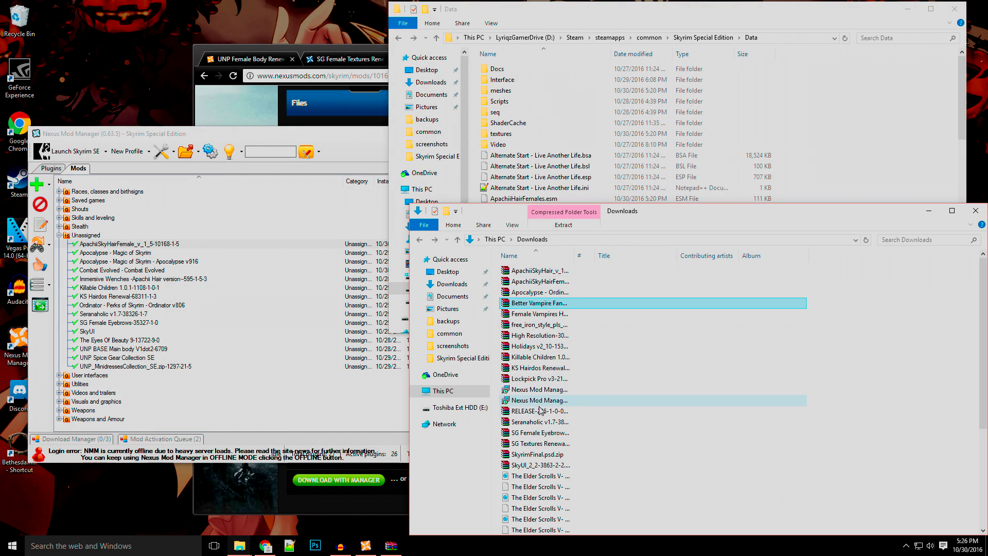
{"action": "left_click", "coordinate": [542, 434]}
{"action": "double_click", "coordinate": [540, 444]}
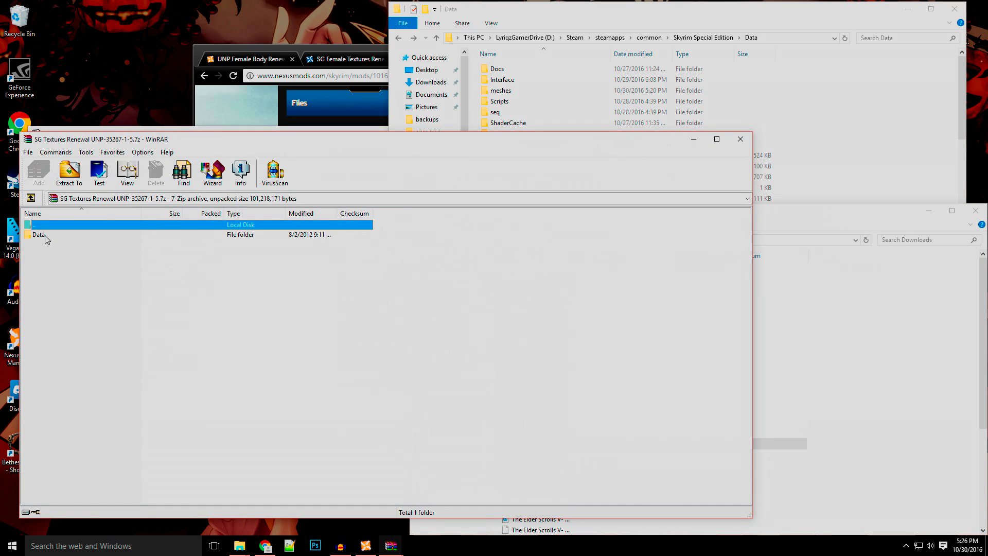
- Go to Data\textures\actors\character inside the SG Textures Renewal UNP archive
{"action": "double_click", "coordinate": [41, 235]}
{"action": "double_click", "coordinate": [41, 234]}
{"action": "double_click", "coordinate": [41, 235]}
{"action": "double_click", "coordinate": [46, 235]}
{"action": "left_click", "coordinate": [46, 235]}
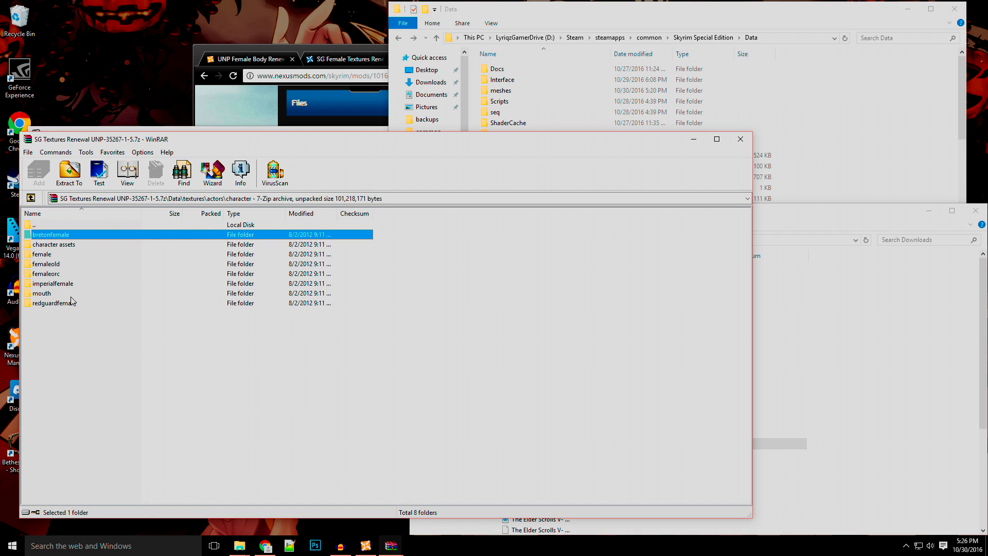
- In the game's Data directory, go to the matching textures\actors\character\female folder
{"action": "left_click", "coordinate": [874, 118]}
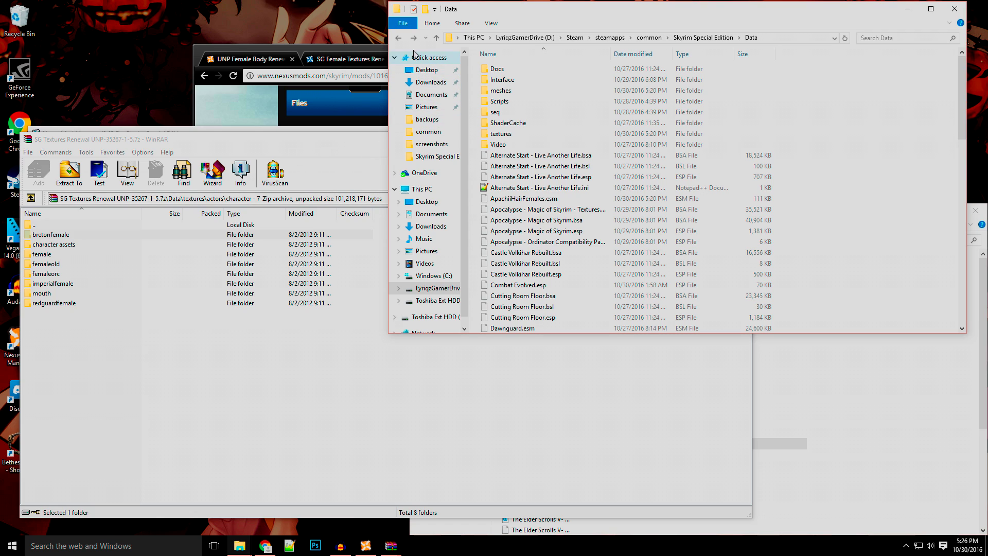
{"action": "double_click", "coordinate": [518, 135]}
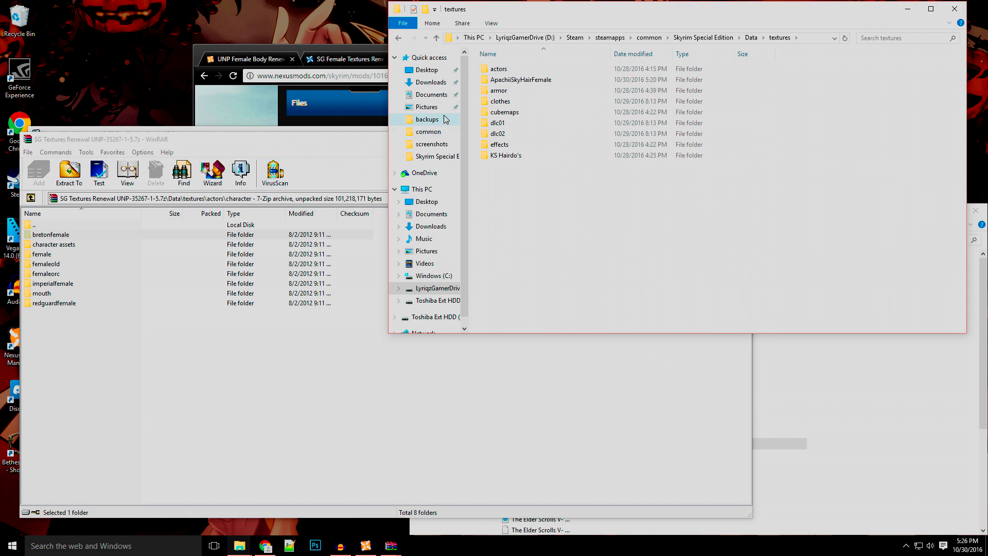
{"action": "double_click", "coordinate": [508, 70]}
{"action": "double_click", "coordinate": [509, 70]}
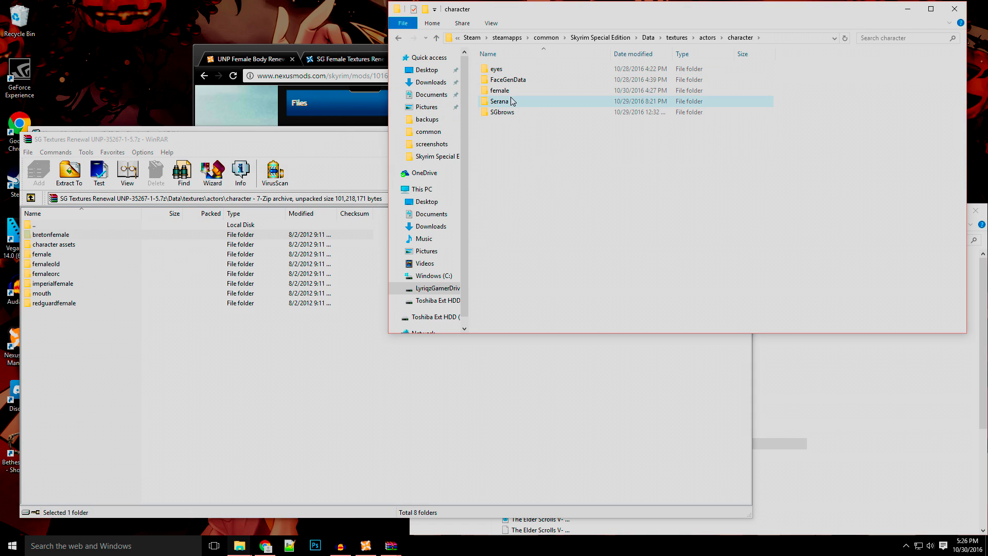
{"action": "double_click", "coordinate": [501, 90]}
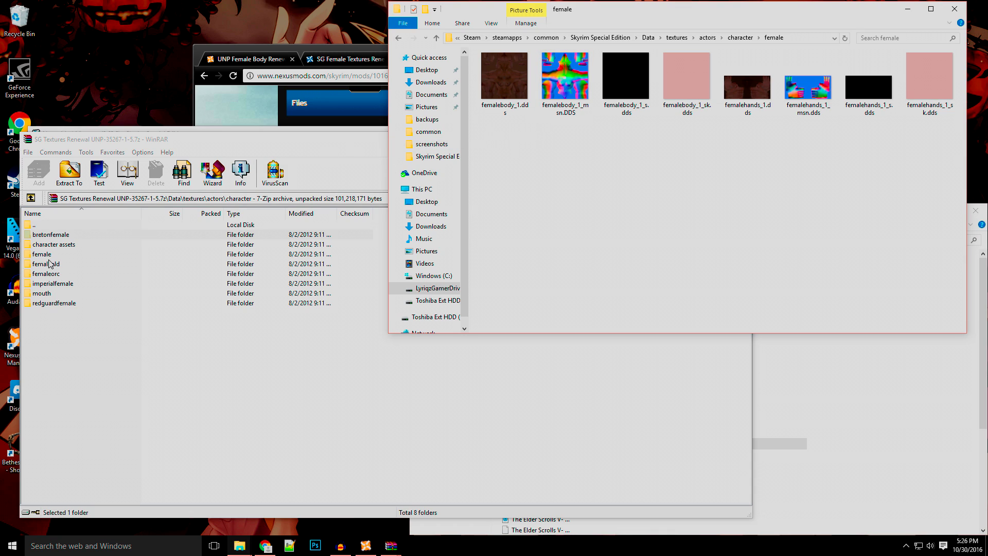
- Look into the archive's character assets folder, return to character, and open its female folder
{"action": "double_click", "coordinate": [58, 246]}
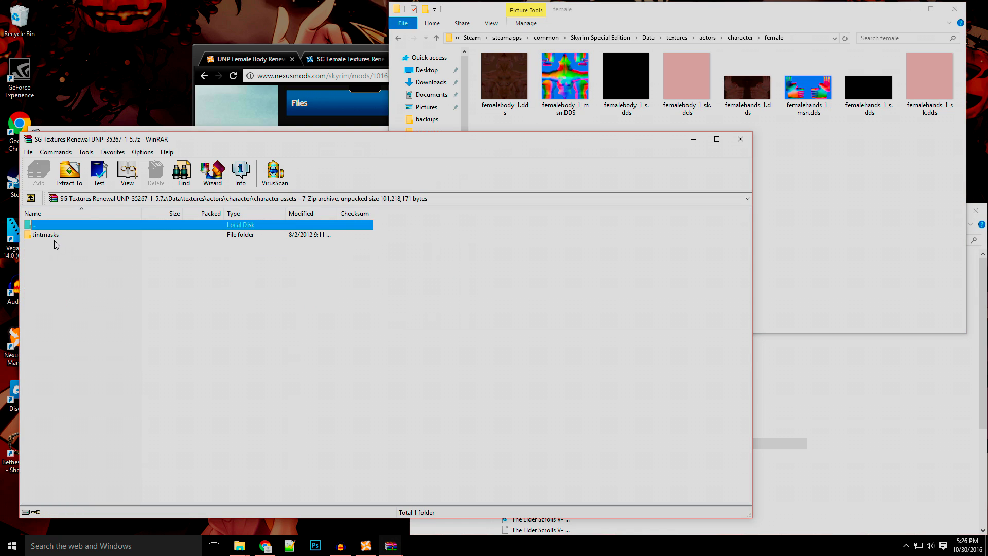
{"action": "left_click", "coordinate": [31, 199]}
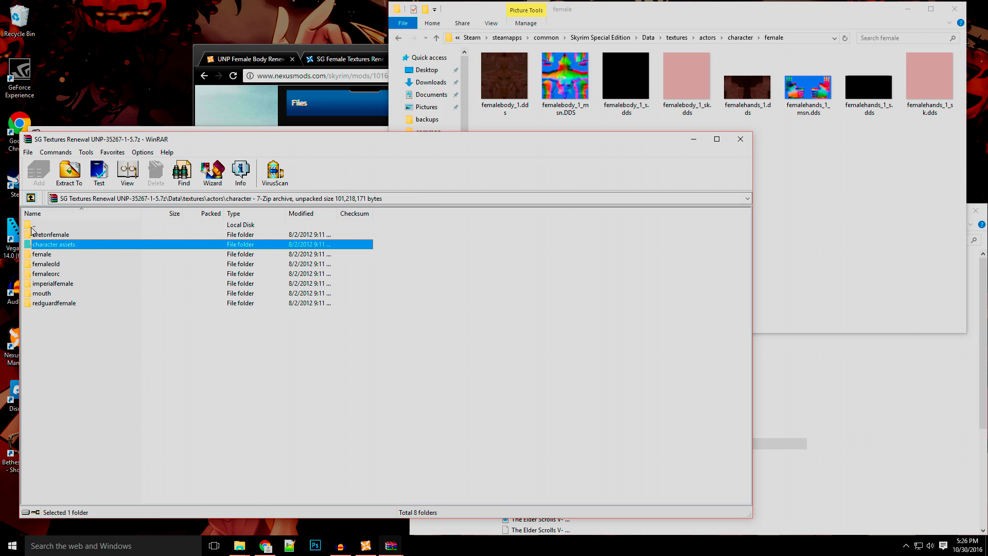
{"action": "double_click", "coordinate": [37, 256]}
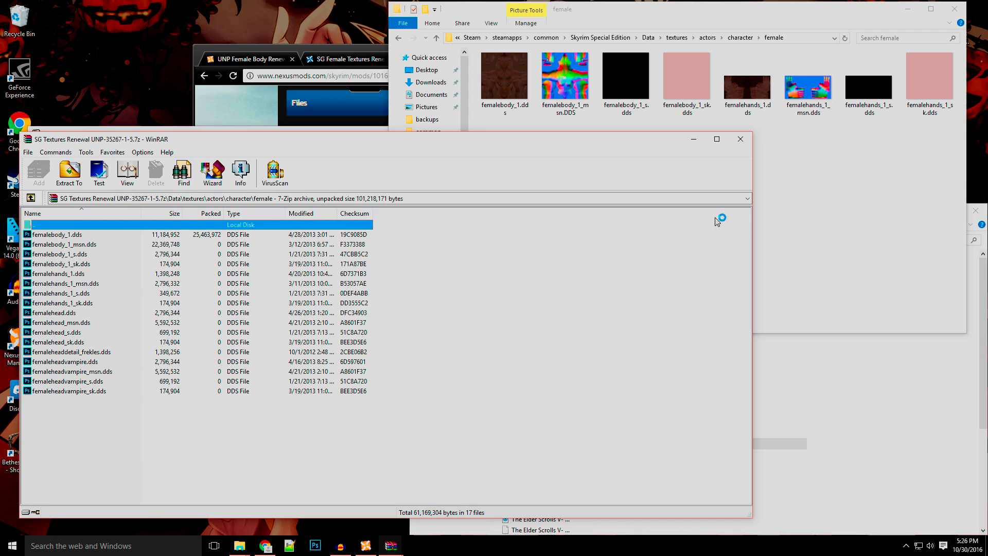
- Copy femalebody_1.dds through femalehead_sk.dds from the archive into the game's female folder, replacing the files with the same names
{"action": "left_click", "coordinate": [71, 236]}
{"action": "left_click", "coordinate": [77, 343], "text": "shift"}
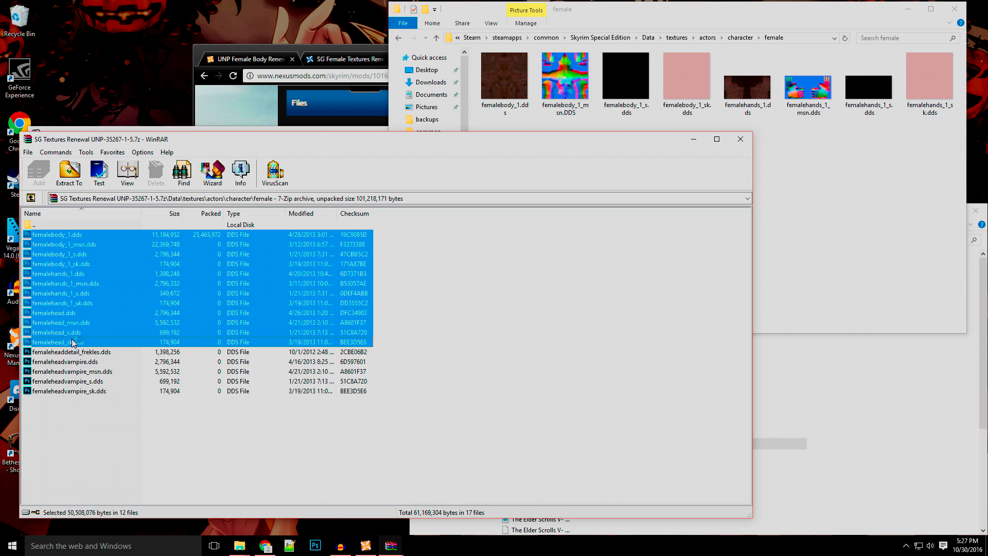
{"action": "left_click_drag", "start_coordinate": [57, 285], "coordinate": [867, 265]}
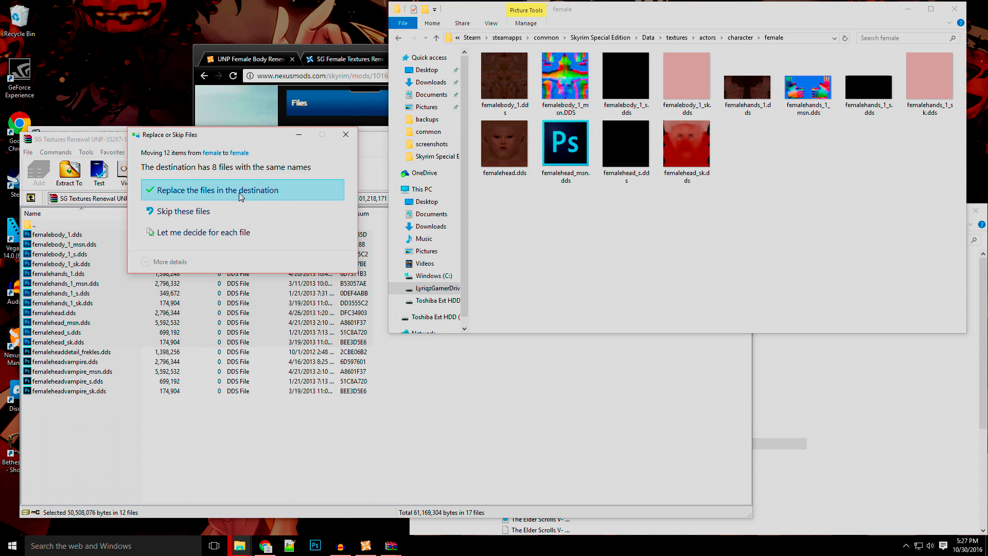
{"action": "left_click", "coordinate": [240, 192]}
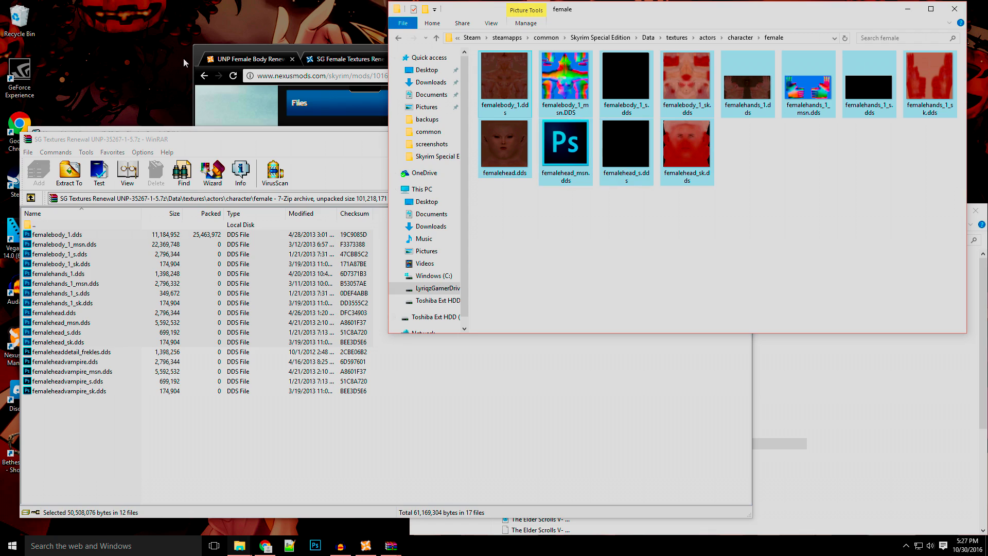
{"action": "left_click", "coordinate": [618, 212]}
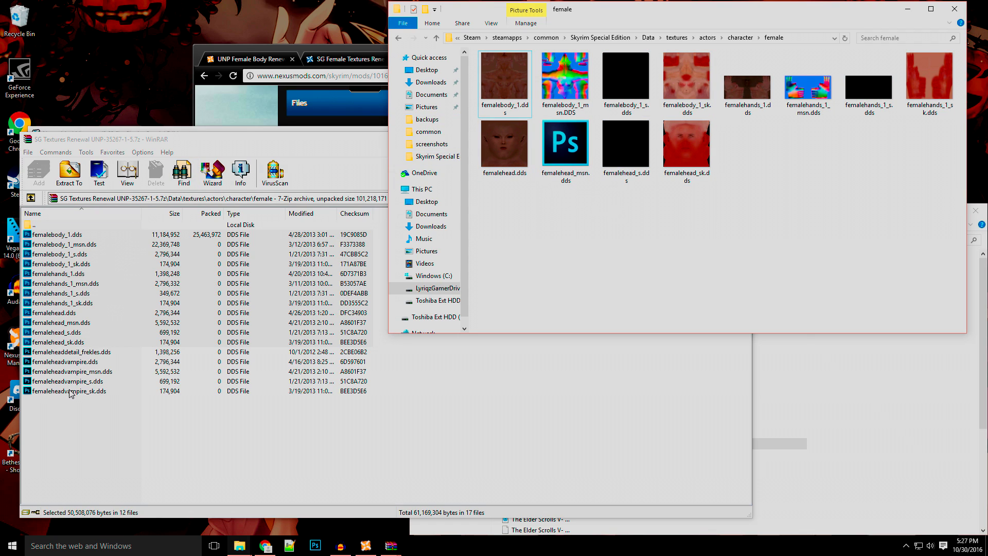
- Create a new folder on the desktop, keep its default name, and open it beside the game's female folder
{"action": "right_click", "coordinate": [138, 54]}
{"action": "mouse_move", "coordinate": [243, 154]}
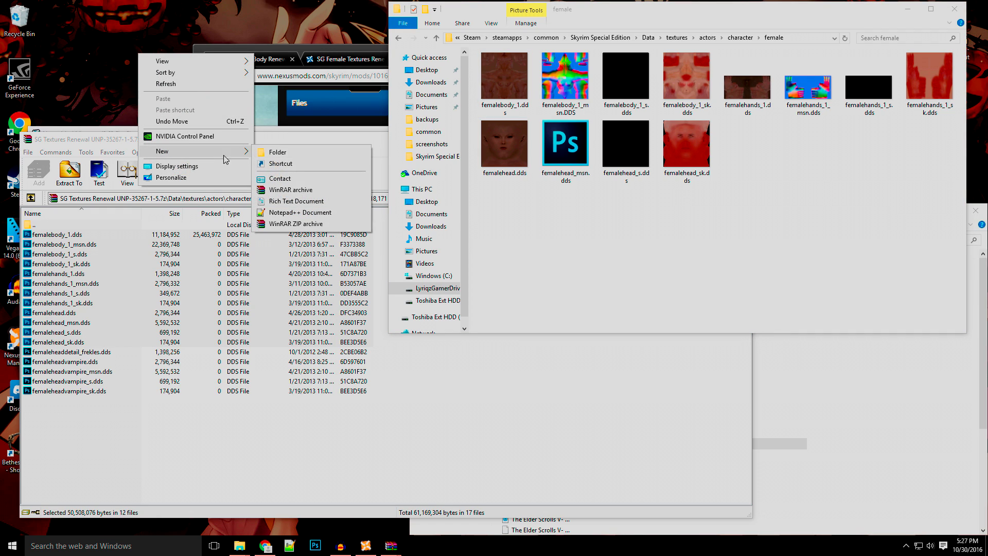
{"action": "left_click", "coordinate": [278, 152]}
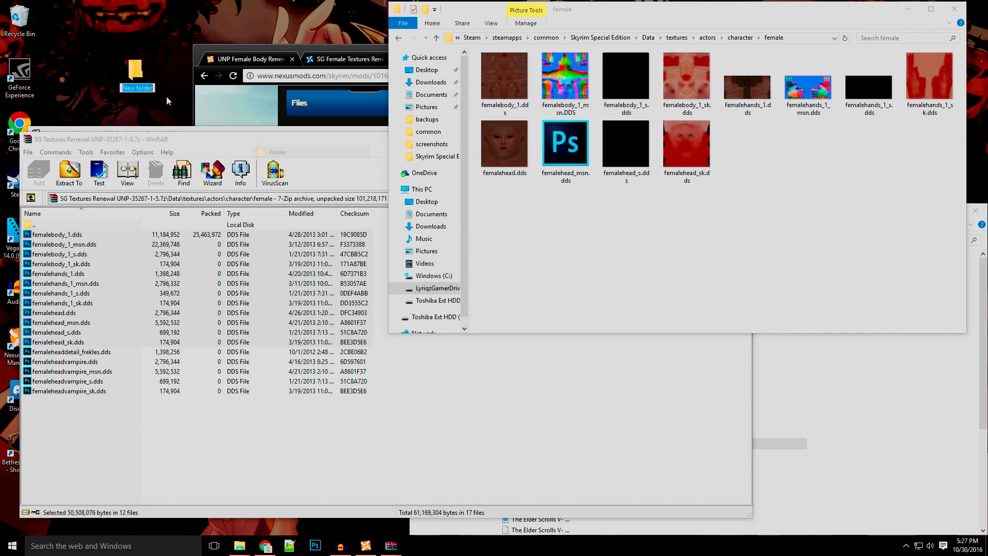
{"action": "left_click", "coordinate": [138, 79]}
{"action": "double_click", "coordinate": [138, 78]}
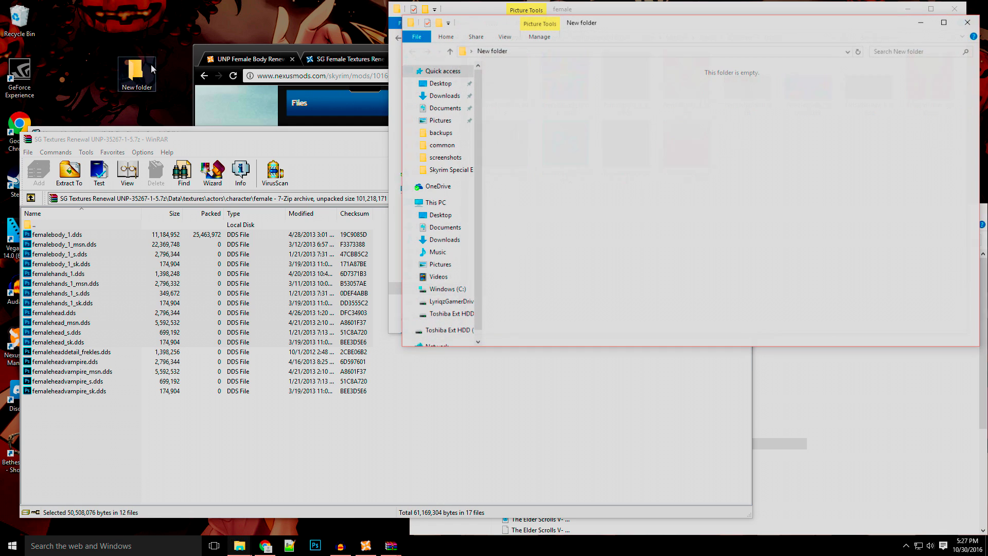
{"action": "left_click_drag", "start_coordinate": [658, 28], "coordinate": [291, 56]}
- Copy the four femalehead texture files from the game's female folder into the new desktop folder
{"action": "left_click", "coordinate": [806, 221]}
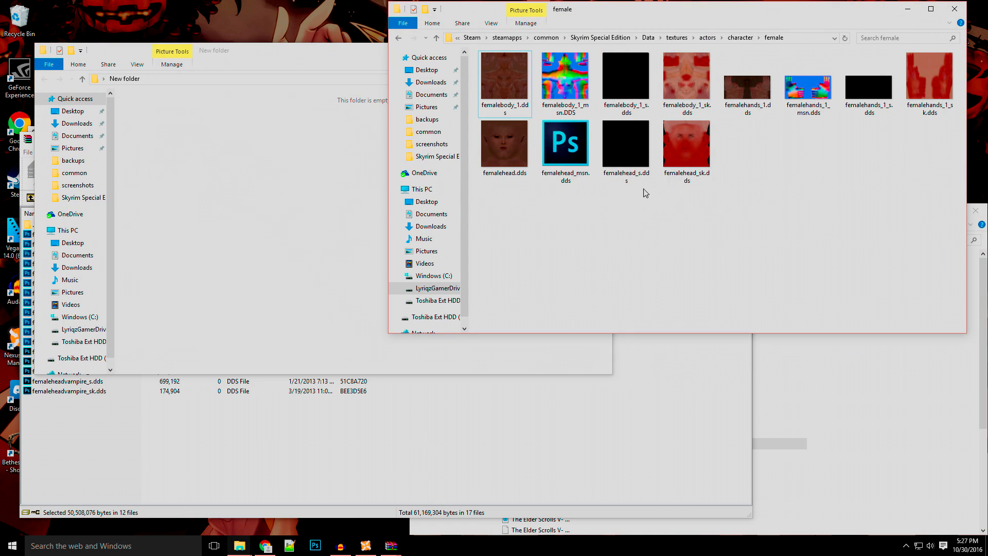
{"action": "left_click", "coordinate": [517, 164]}
{"action": "left_click", "coordinate": [686, 155], "text": "shift"}
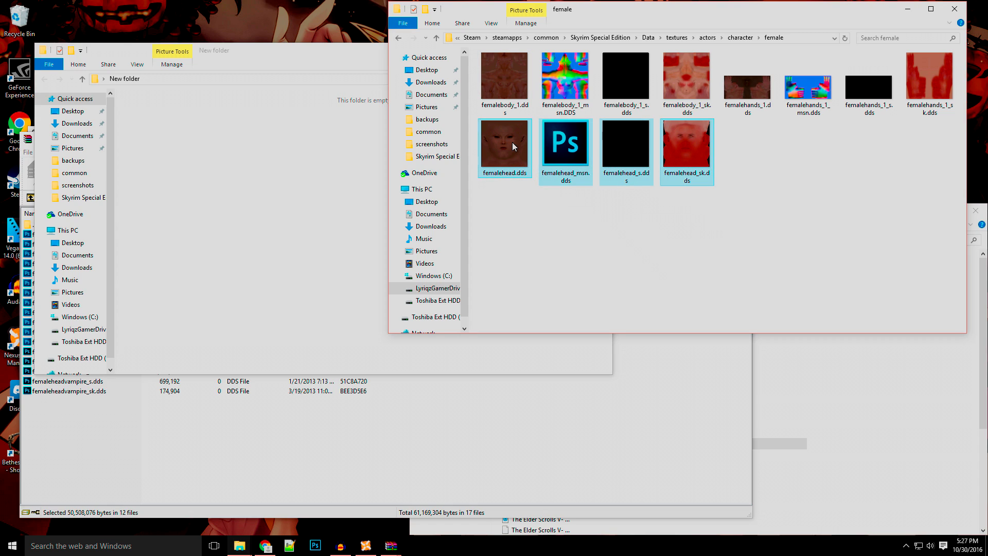
{"action": "left_click_drag", "start_coordinate": [684, 154], "coordinate": [283, 179]}
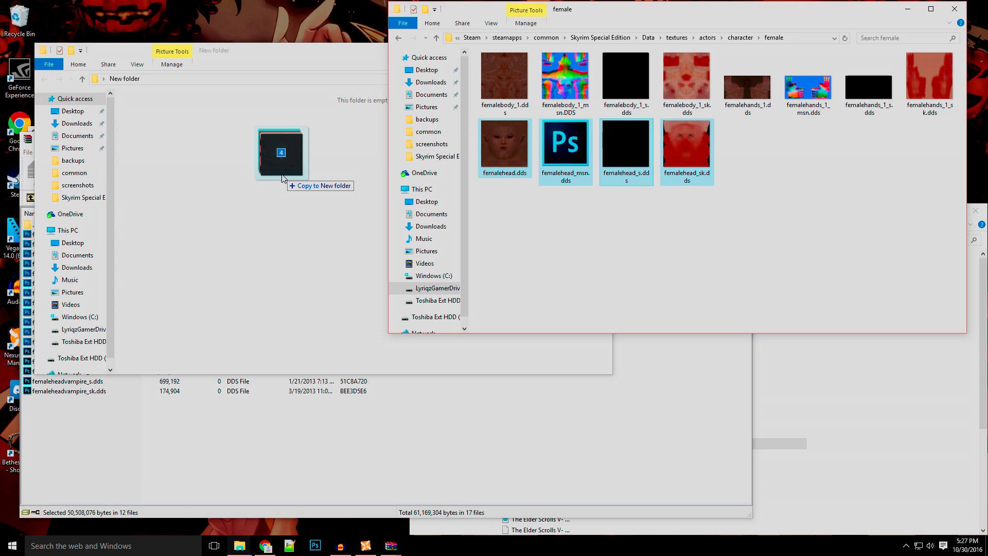
{"action": "left_click_drag", "start_coordinate": [283, 178], "coordinate": [280, 177]}
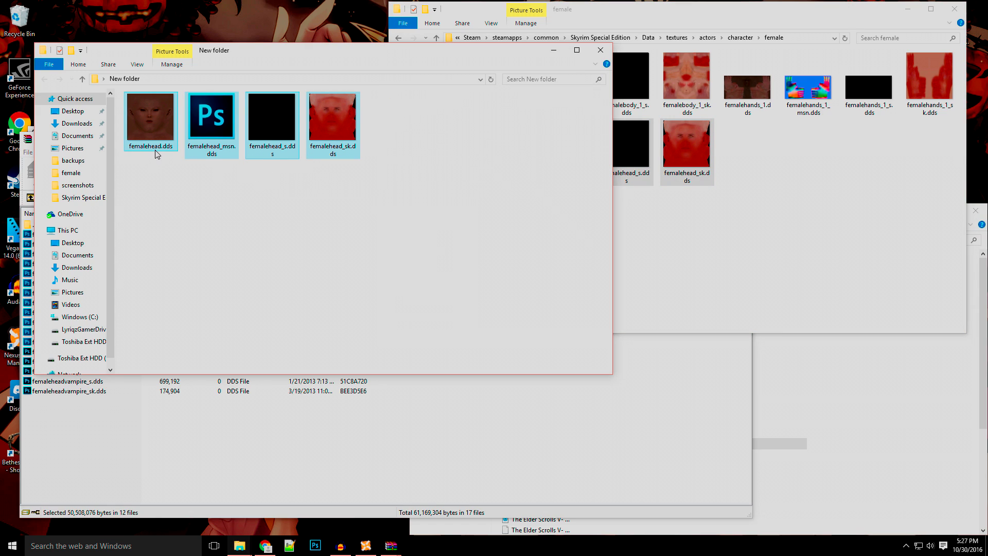
- Rename the copied femalehead.dds in the new folder as femaleheadvampire.dds
{"action": "right_click", "coordinate": [157, 155]}
{"action": "left_click", "coordinate": [137, 151]}
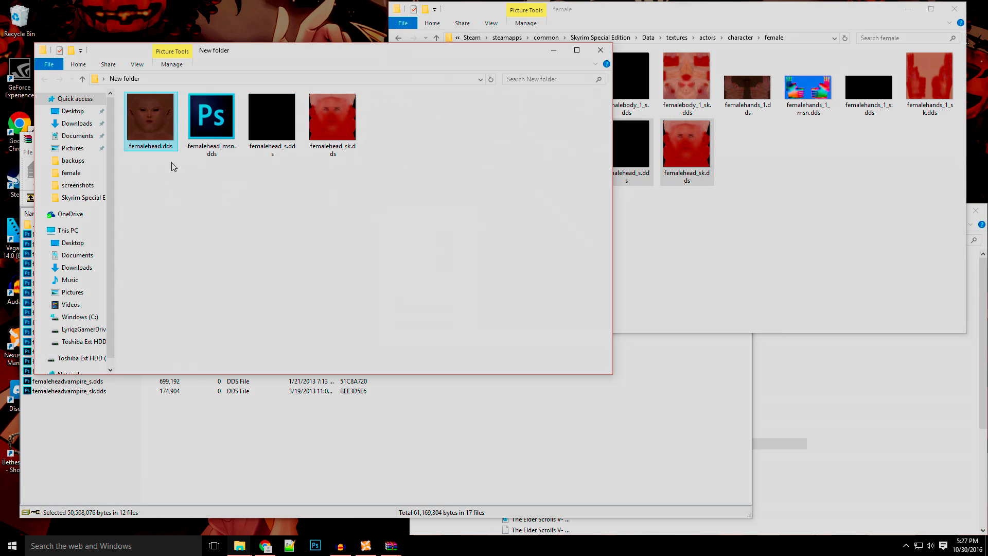
{"action": "right_click", "coordinate": [166, 147]}
{"action": "left_click", "coordinate": [240, 356]}
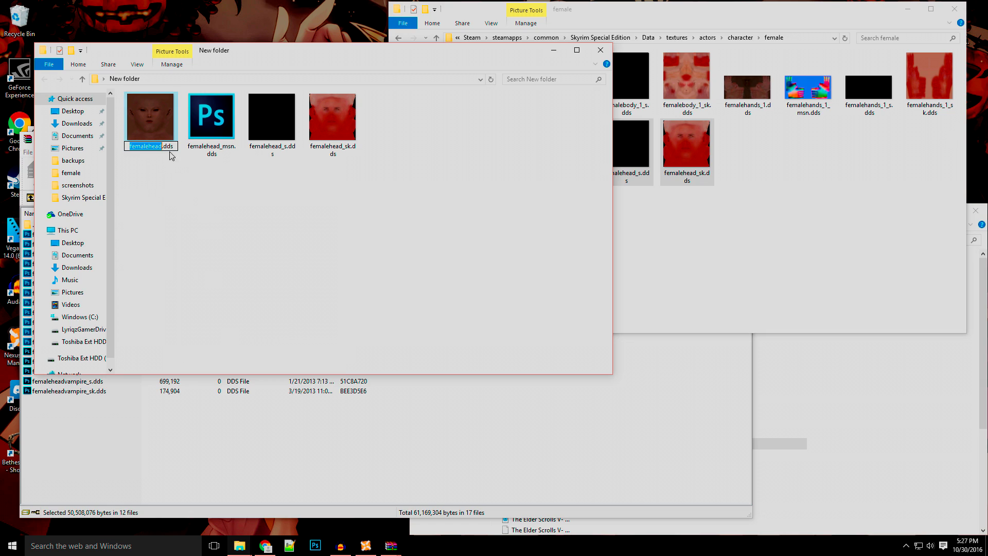
{"action": "key", "text": "Return"}
{"action": "type", "text": "vampire"}
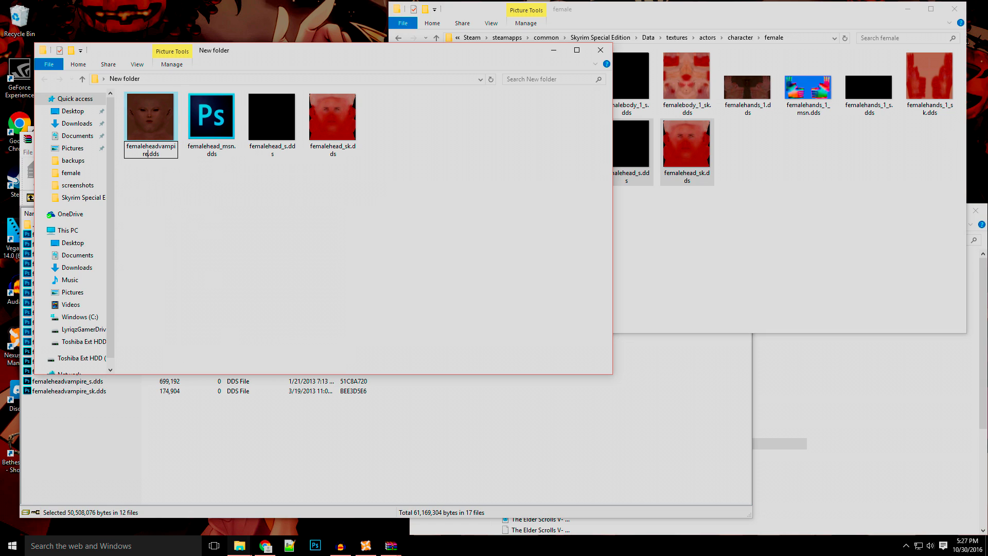
{"action": "key", "text": "Return"}
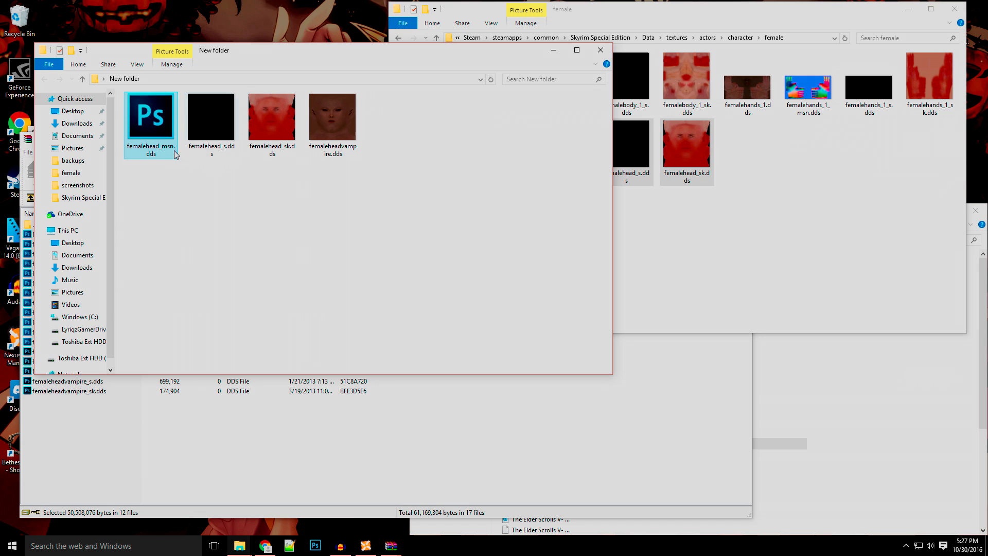
- Rename the copied femalehead_msn.dds in the new folder as femaleheadvampire_msn.dds
{"action": "right_click", "coordinate": [157, 150]}
{"action": "left_click", "coordinate": [211, 354]}
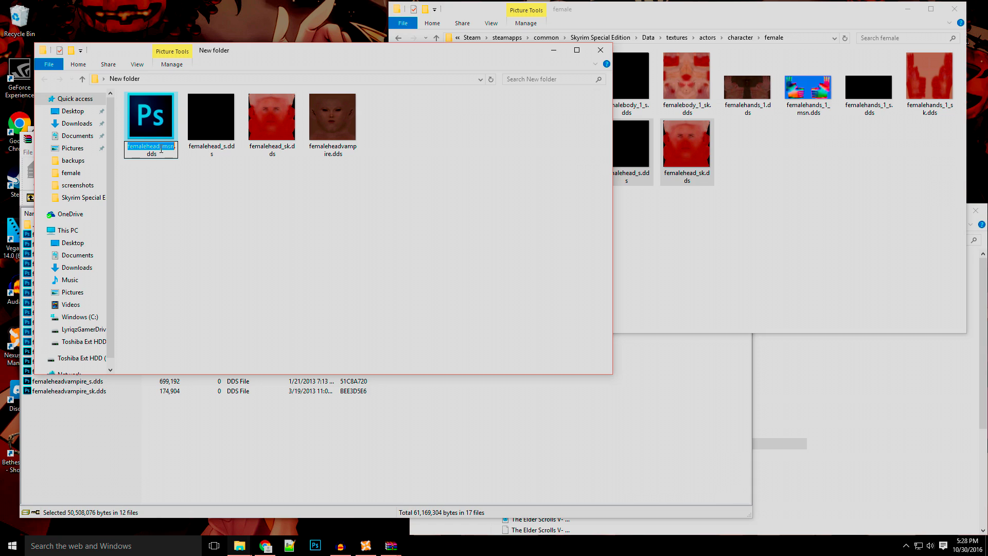
{"action": "left_click", "coordinate": [161, 150]}
{"action": "type", "text": "vampire"}
{"action": "left_click", "coordinate": [204, 200]}
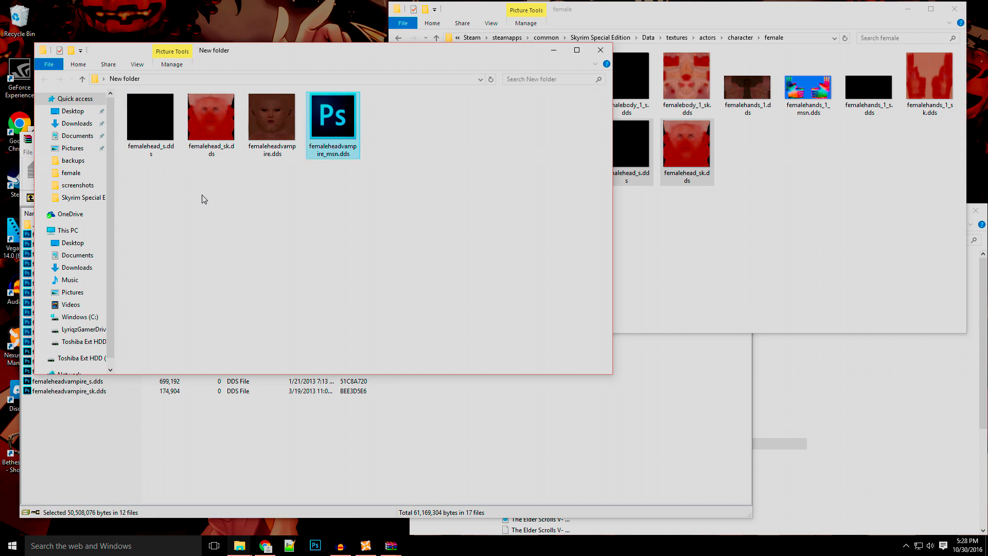
- Rename the copied femalehead_s.dds in the new folder as femaleheadvampire_s.dds
{"action": "right_click", "coordinate": [155, 149]}
{"action": "left_click", "coordinate": [186, 356]}
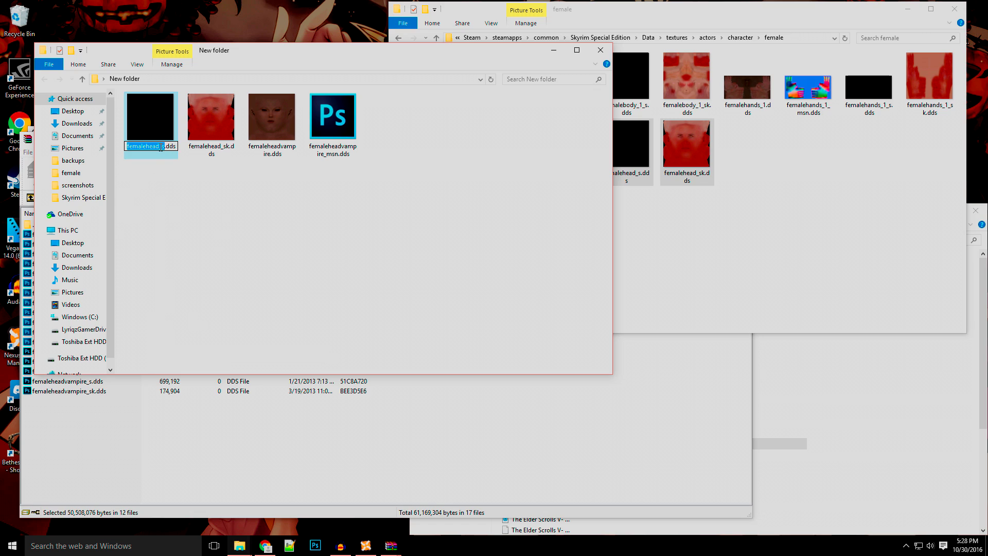
{"action": "key", "text": "Right"}
{"action": "key", "text": "Left"}
{"action": "key", "text": "Left"}
{"action": "type", "text": "vampire"}
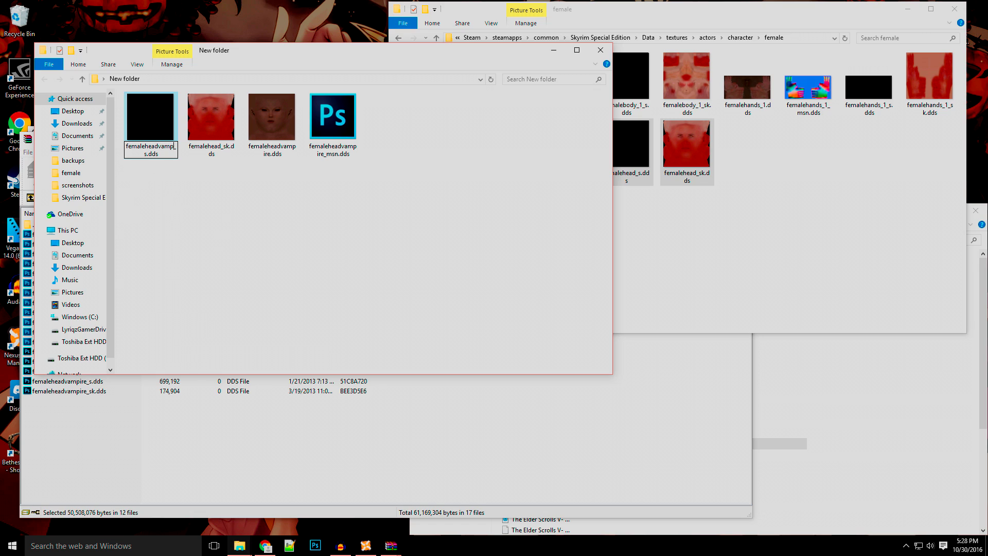
{"action": "key", "text": "Return"}
- Rename the copied femalehead_sk.dds in the new folder as femaleheadvampire_sk.dds
{"action": "right_click", "coordinate": [155, 150]}
{"action": "left_click", "coordinate": [221, 355]}
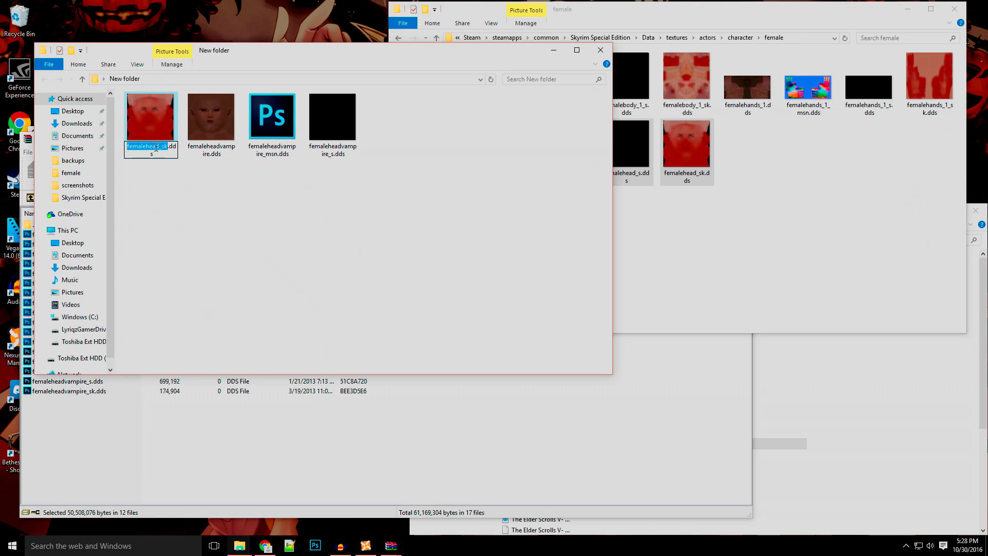
{"action": "key", "text": "Right"}
{"action": "key", "text": "Left"}
{"action": "key", "text": "Left"}
{"action": "key", "text": "Left"}
{"action": "type", "text": "vampire"}
{"action": "key", "text": "Return"}
- Copy the four femaleheadvampire files from the new folder into the game's female folder and close the new folder's window
{"action": "left_click", "coordinate": [223, 123]}
{"action": "left_click", "coordinate": [333, 118]}
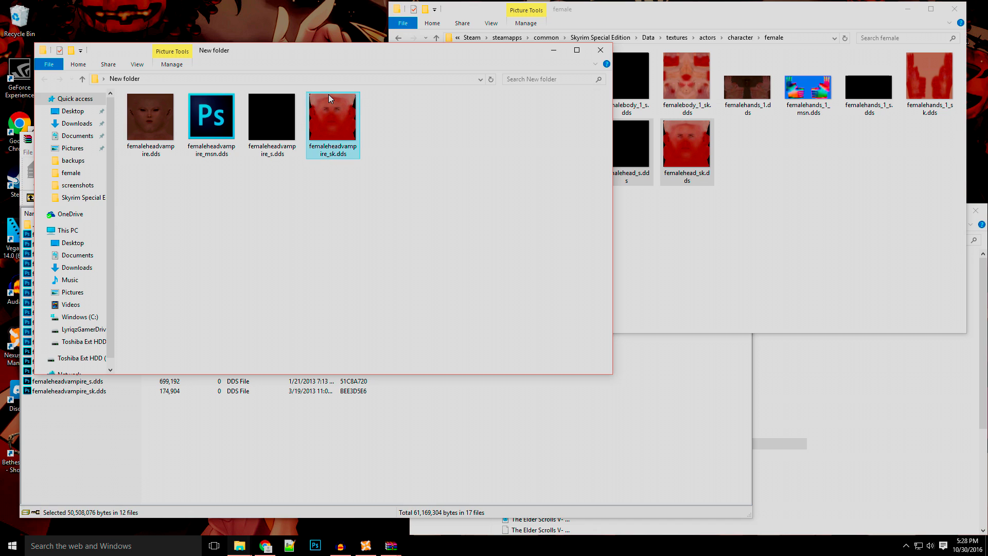
{"action": "left_click", "coordinate": [151, 118], "text": "shift"}
{"action": "left_click_drag", "start_coordinate": [151, 118], "coordinate": [865, 216]}
{"action": "left_click", "coordinate": [331, 56]}
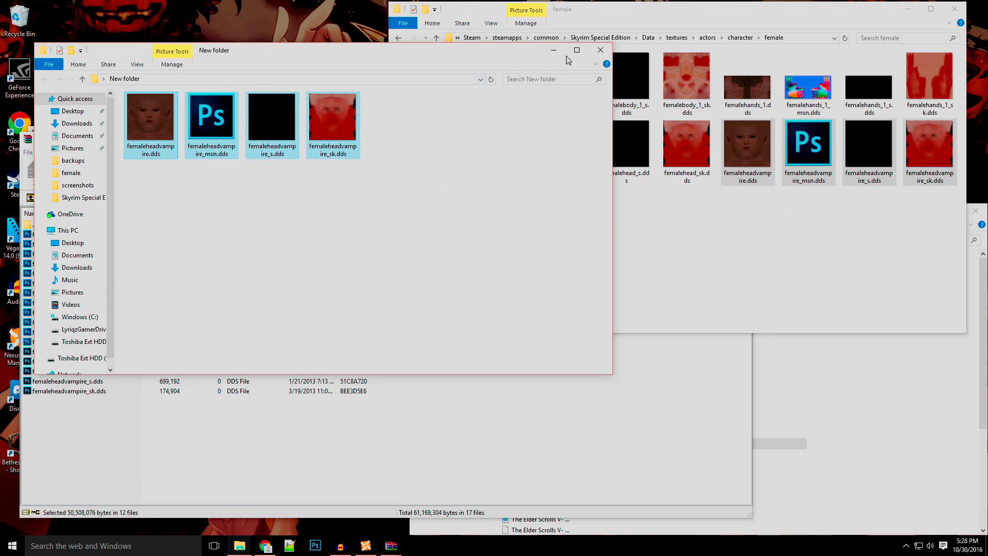
{"action": "left_click", "coordinate": [601, 50]}
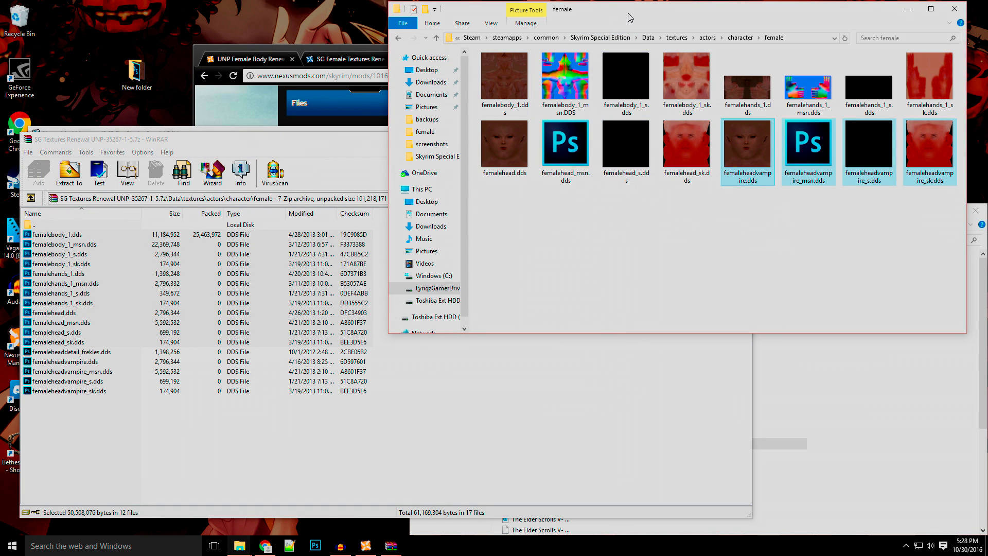
- Go up to the character folder in the SG Textures Renewal archive and examine its female race folders
{"action": "left_click_drag", "start_coordinate": [630, 16], "coordinate": [592, 16]}
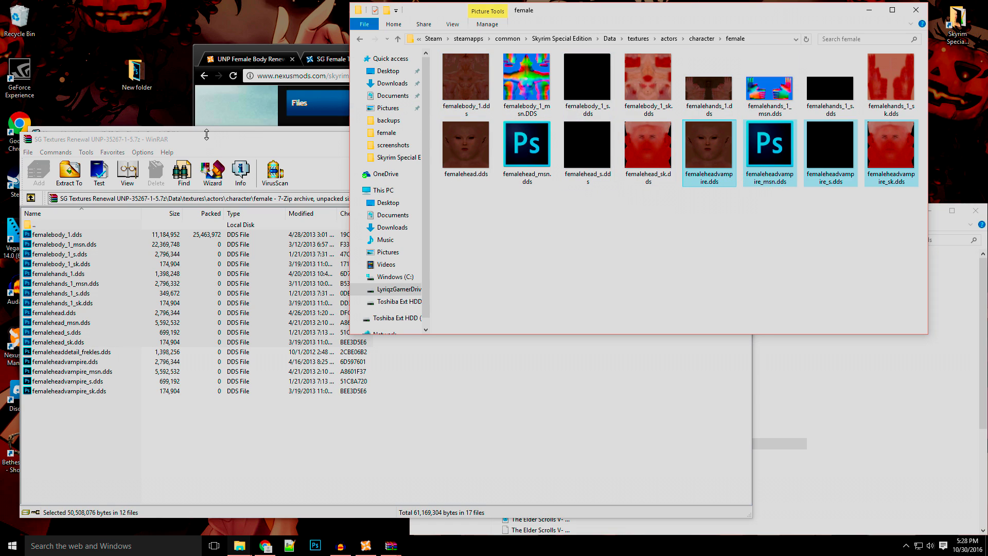
{"action": "left_click_drag", "start_coordinate": [207, 138], "coordinate": [243, 89]}
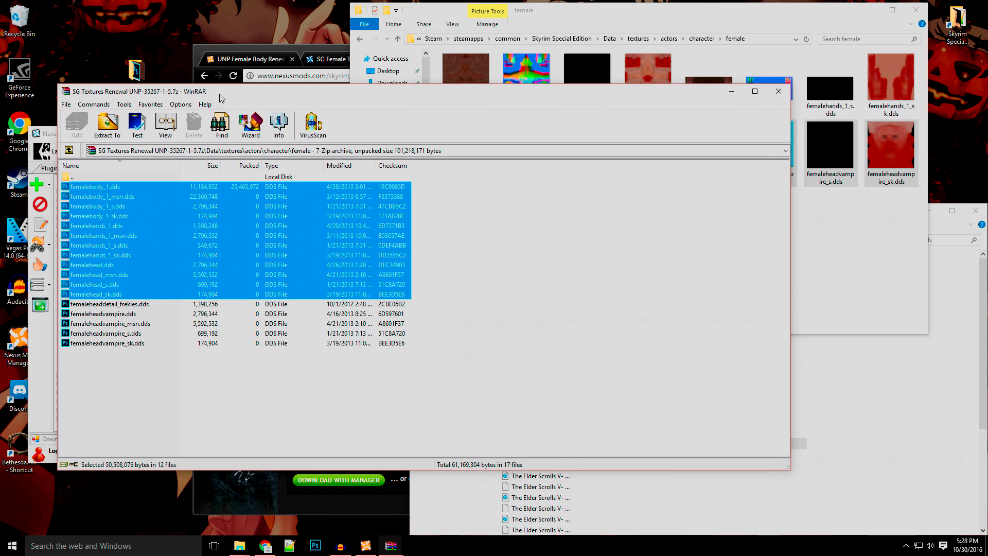
{"action": "double_click", "coordinate": [75, 178]}
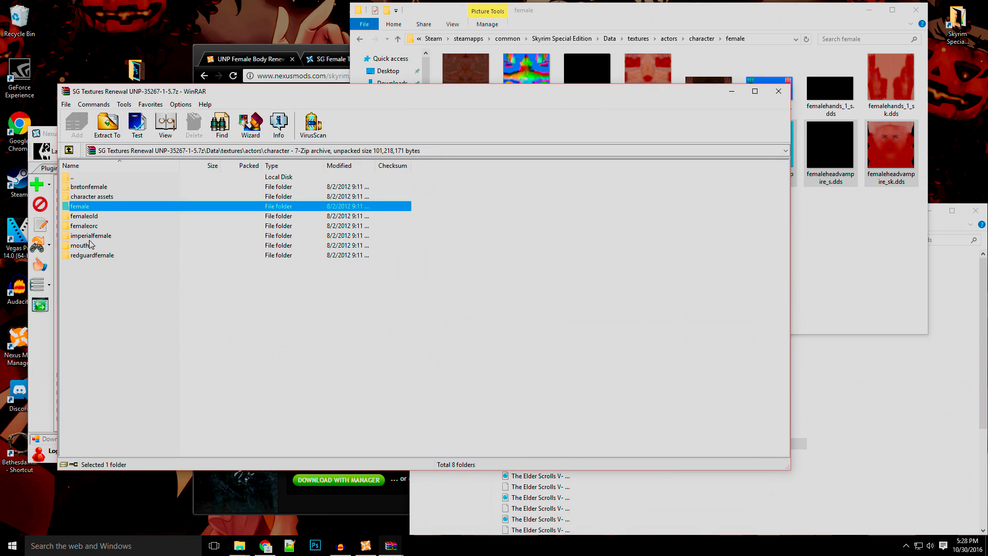
{"action": "left_click", "coordinate": [93, 218]}
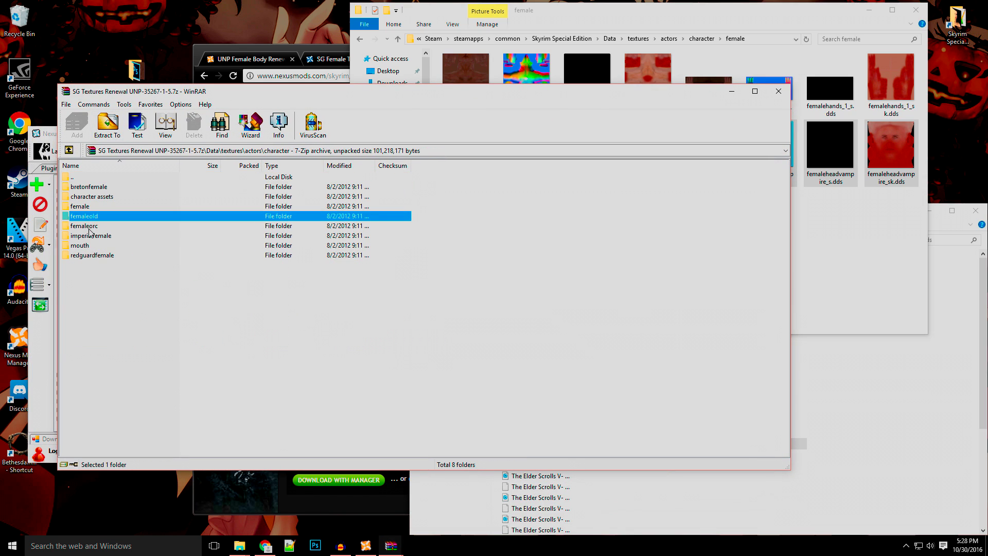
{"action": "left_click", "coordinate": [89, 256]}
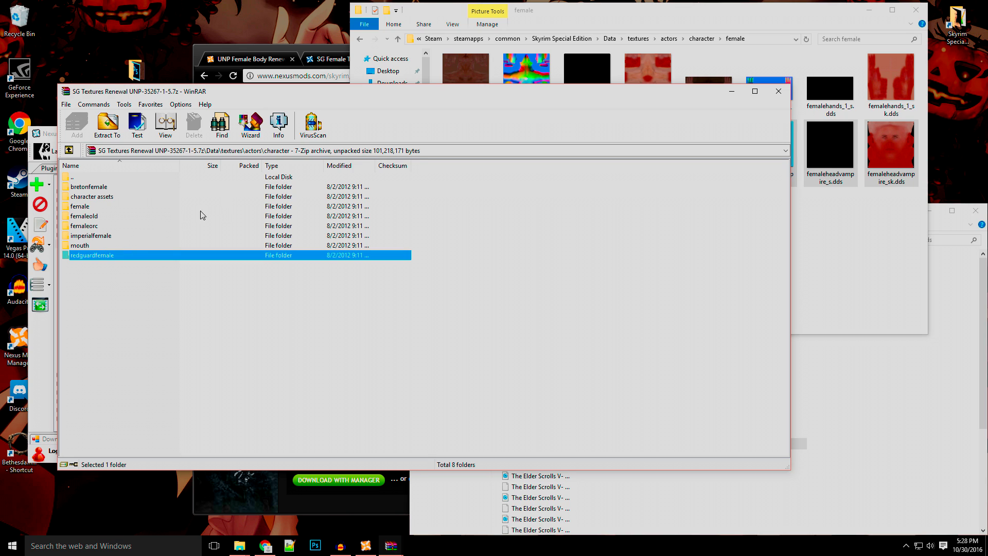
- Return the game's folder window to the Data folder and close the SG Textures Renewal archive
{"action": "left_click", "coordinate": [54, 143]}
{"action": "left_click_drag", "start_coordinate": [242, 133], "coordinate": [211, 197]}
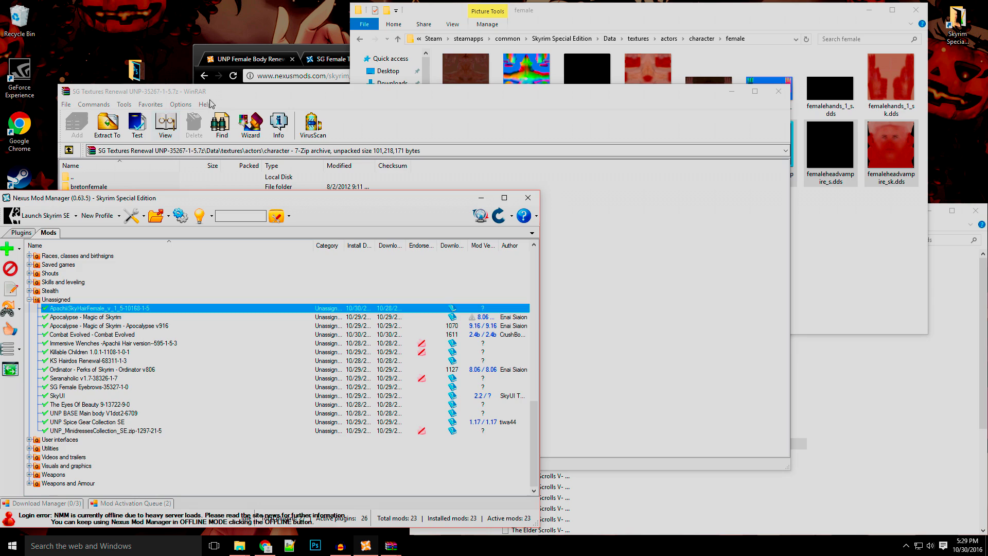
{"action": "left_click_drag", "start_coordinate": [211, 99], "coordinate": [175, 74]}
{"action": "left_click", "coordinate": [910, 401]}
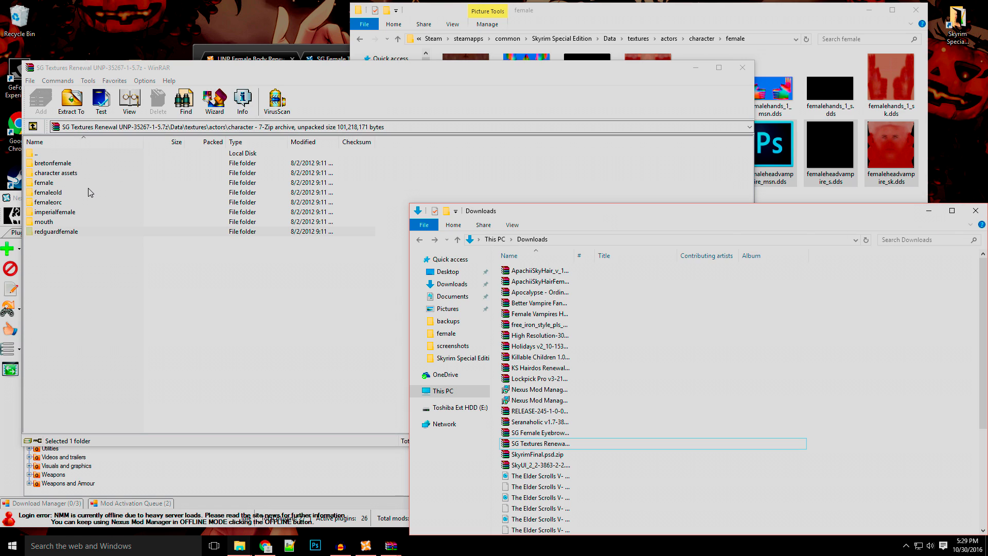
{"action": "left_click", "coordinate": [584, 13]}
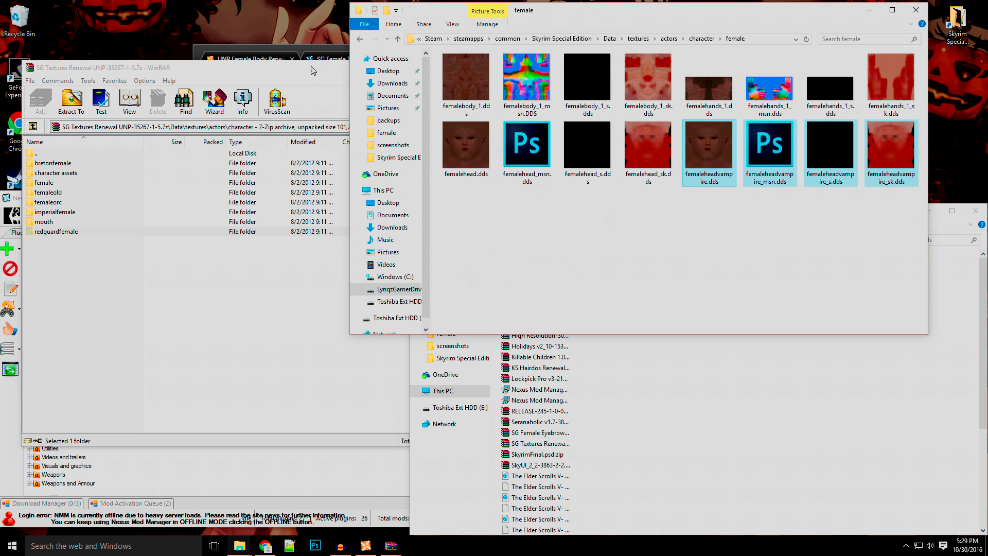
{"action": "left_click", "coordinate": [609, 39]}
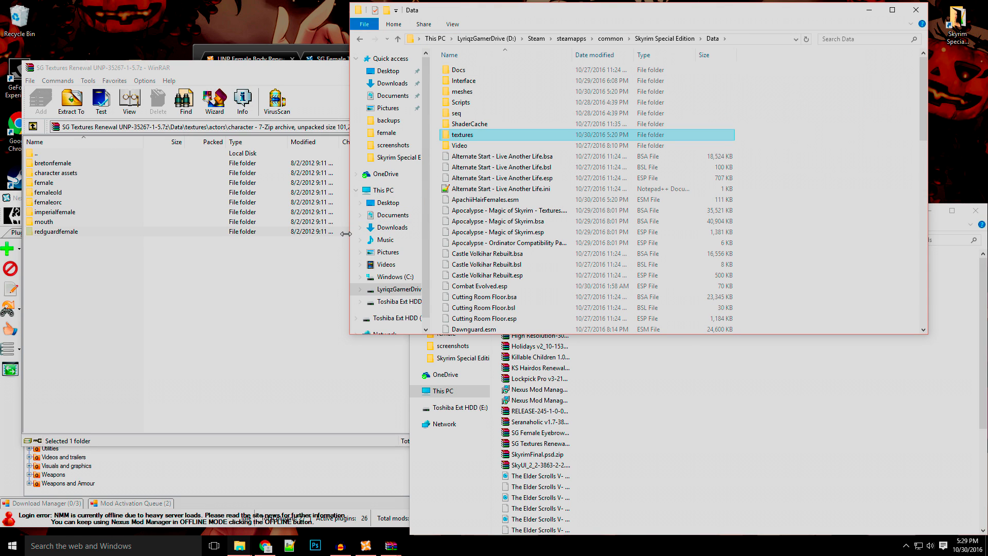
{"action": "left_click", "coordinate": [251, 70]}
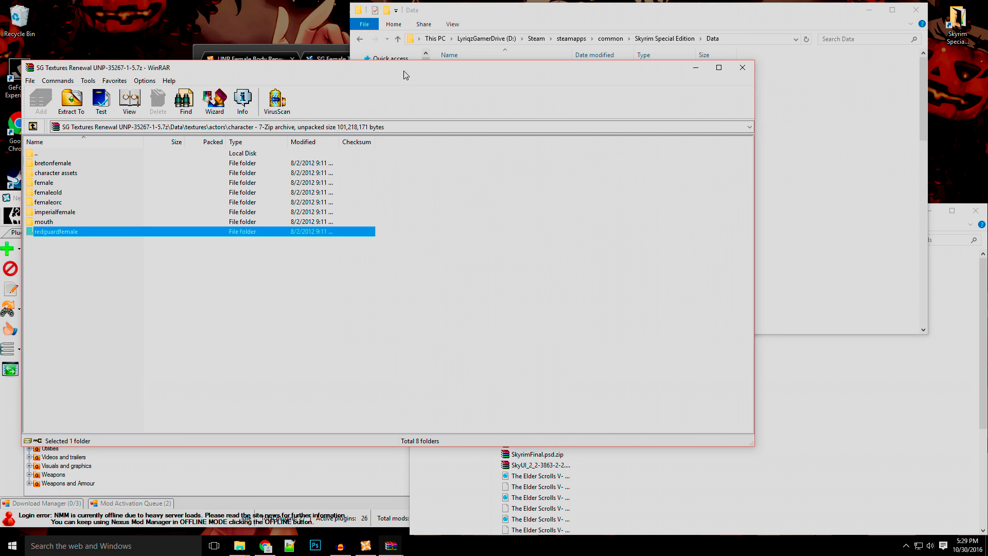
{"action": "left_click", "coordinate": [743, 67]}
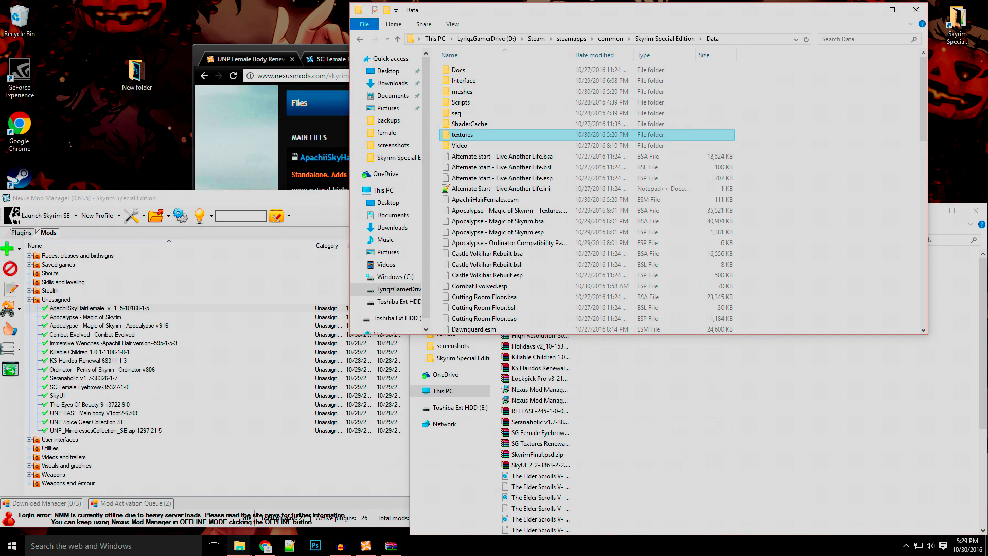
- Switch to the Caliente's Beautiful Bodies Edition archive, open 00 Required (Slim), and open the game's meshes folder for comparison
{"action": "left_click", "coordinate": [397, 551]}
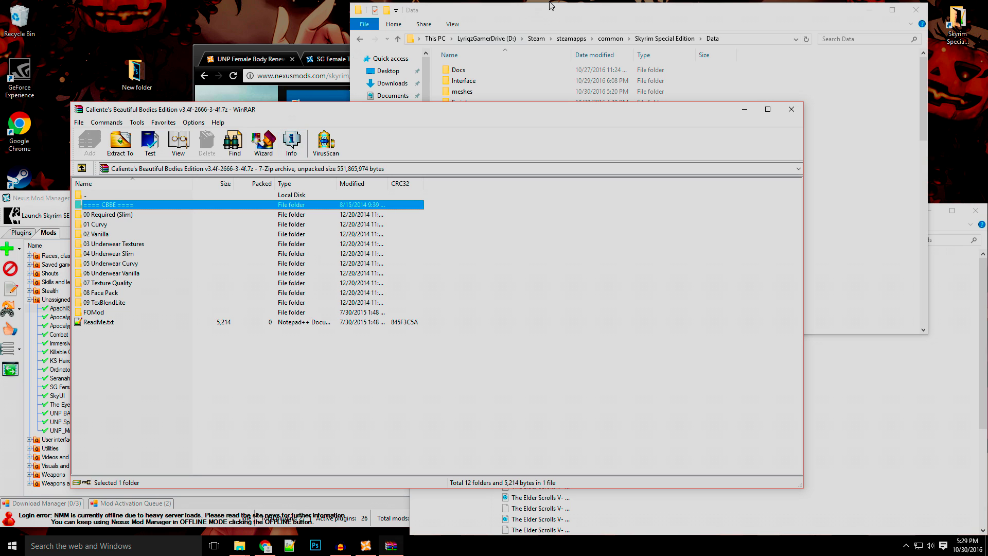
{"action": "left_click_drag", "start_coordinate": [554, 10], "coordinate": [580, 9]}
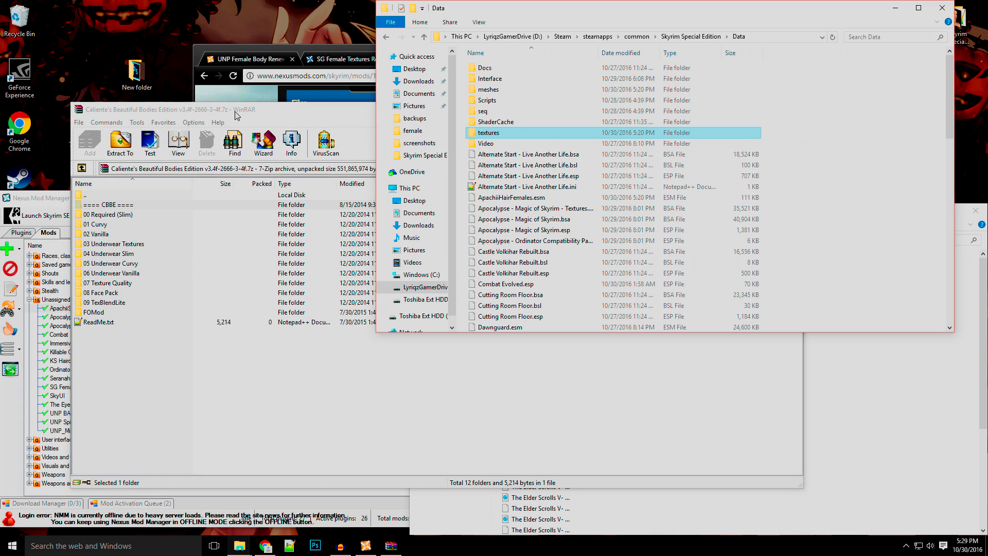
{"action": "left_click_drag", "start_coordinate": [236, 111], "coordinate": [183, 108]}
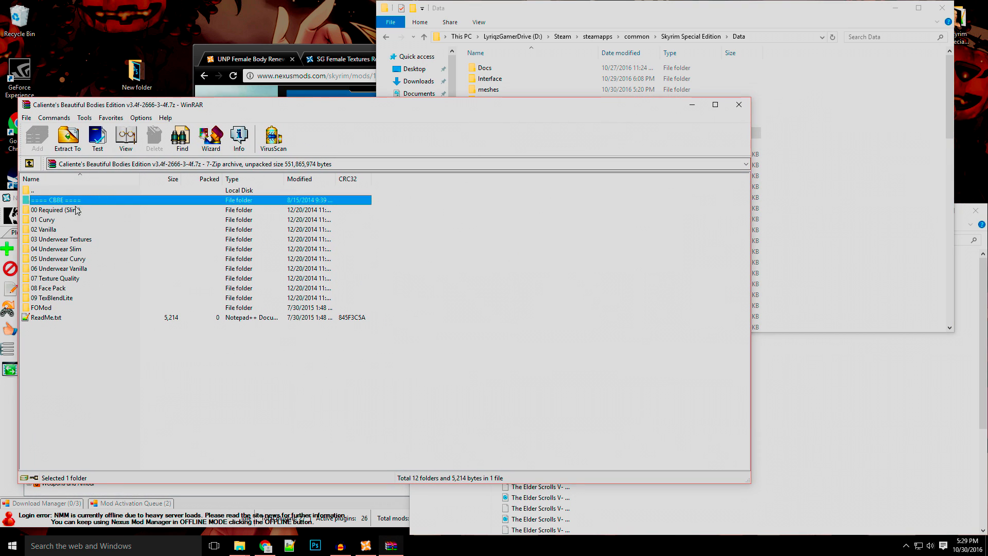
{"action": "double_click", "coordinate": [44, 211]}
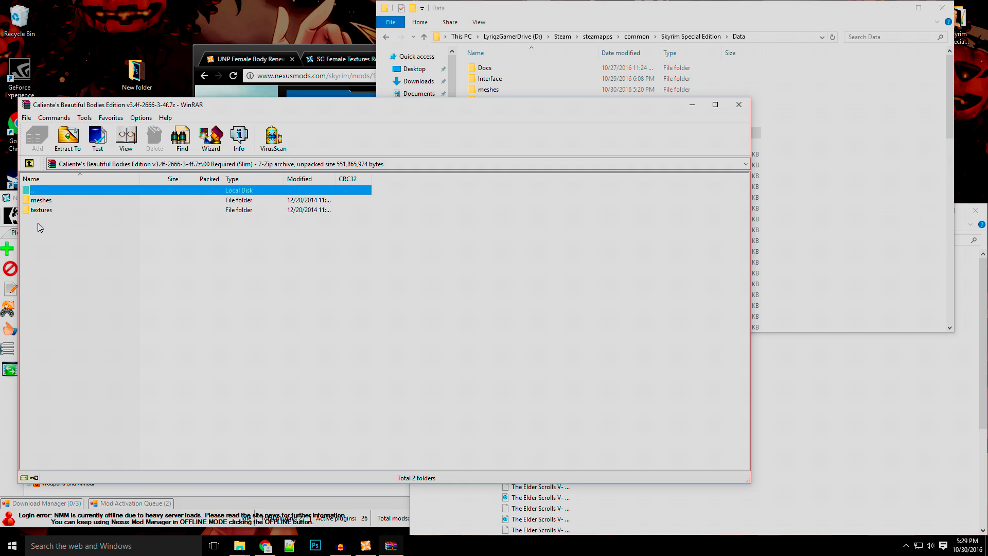
{"action": "left_click", "coordinate": [756, 198]}
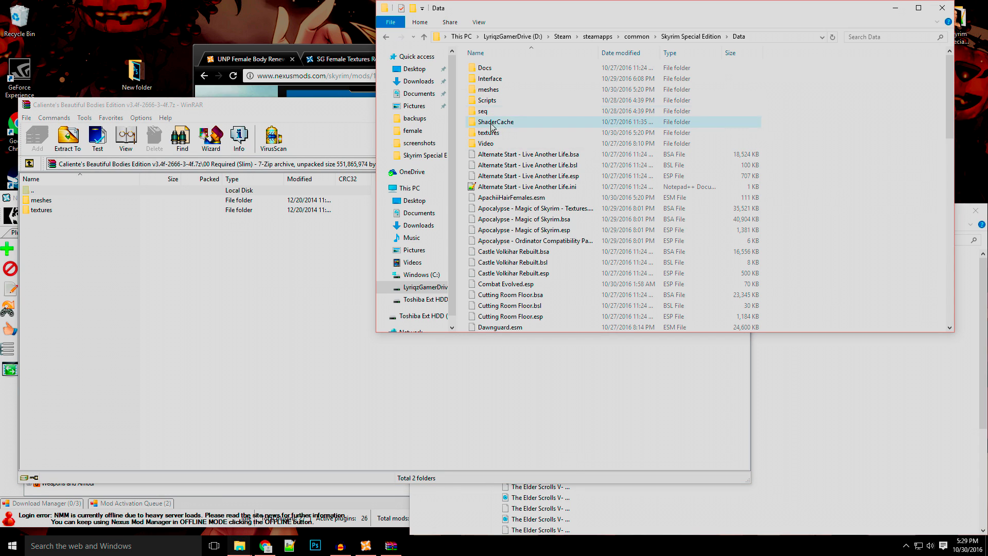
{"action": "double_click", "coordinate": [489, 90]}
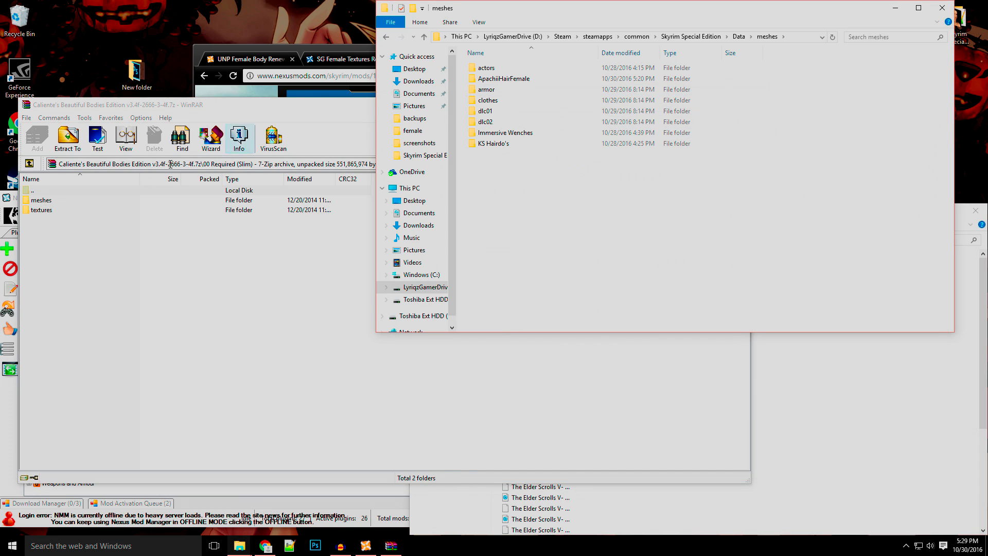
- Examine the mesh files in the character assets folder under 00 Required (Slim) and return to the archive root
{"action": "double_click", "coordinate": [43, 200]}
{"action": "double_click", "coordinate": [43, 200]}
{"action": "double_click", "coordinate": [43, 200]}
{"action": "double_click", "coordinate": [42, 201]}
{"action": "left_click", "coordinate": [41, 200]}
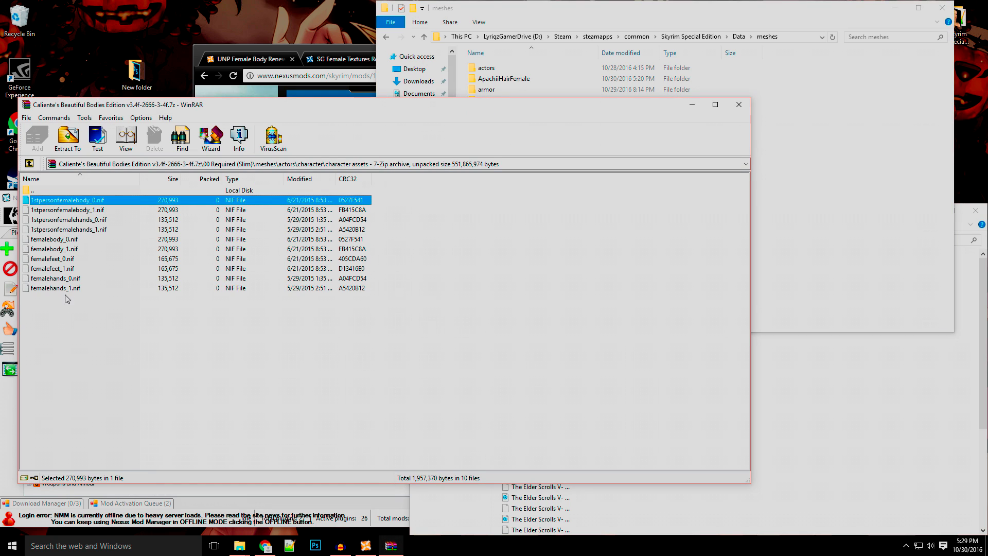
{"action": "key", "text": "alt+v"}
{"action": "double_click", "coordinate": [28, 191]}
{"action": "left_click", "coordinate": [28, 191]}
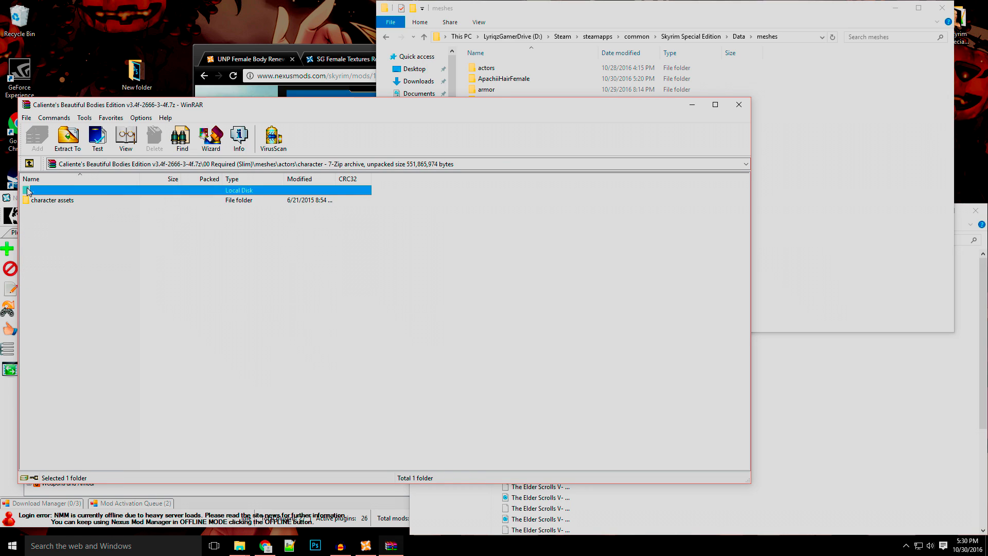
{"action": "double_click", "coordinate": [28, 190]}
{"action": "double_click", "coordinate": [28, 190]}
{"action": "double_click", "coordinate": [28, 190]}
{"action": "double_click", "coordinate": [28, 190]}
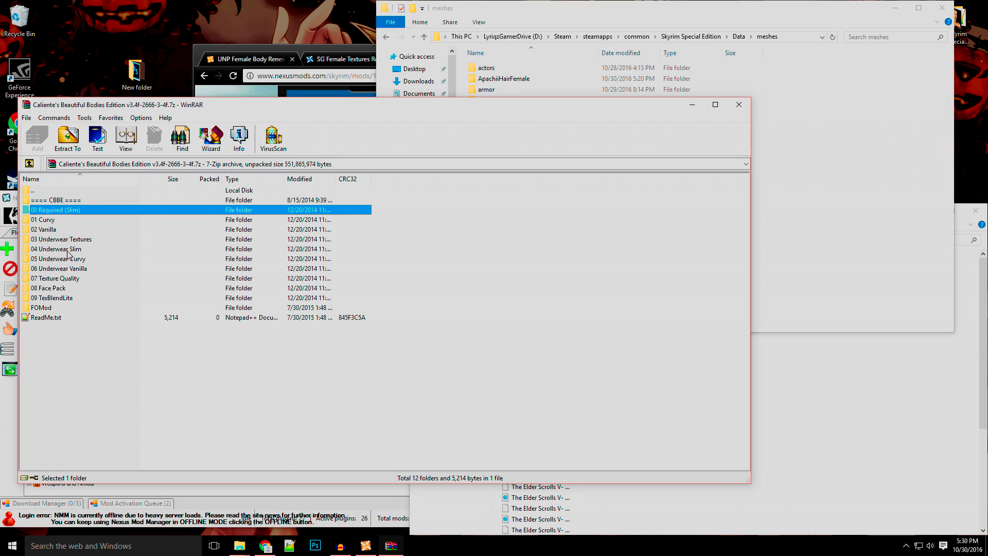
- Examine the female body meshes in the character assets folder under 01 Curvy and return to the archive root
{"action": "double_click", "coordinate": [50, 221]}
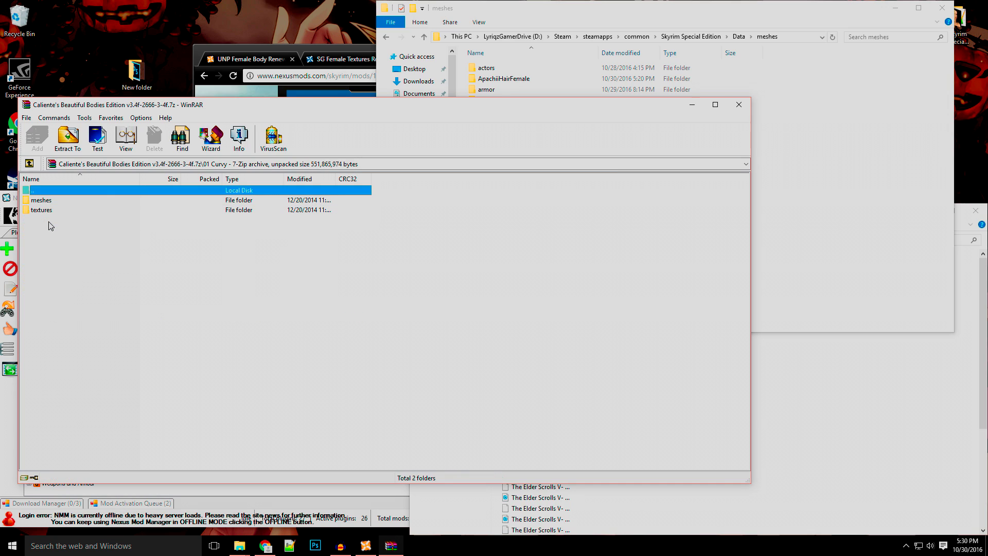
{"action": "double_click", "coordinate": [43, 202]}
{"action": "double_click", "coordinate": [43, 203]}
{"action": "double_click", "coordinate": [43, 202]}
{"action": "double_click", "coordinate": [43, 203]}
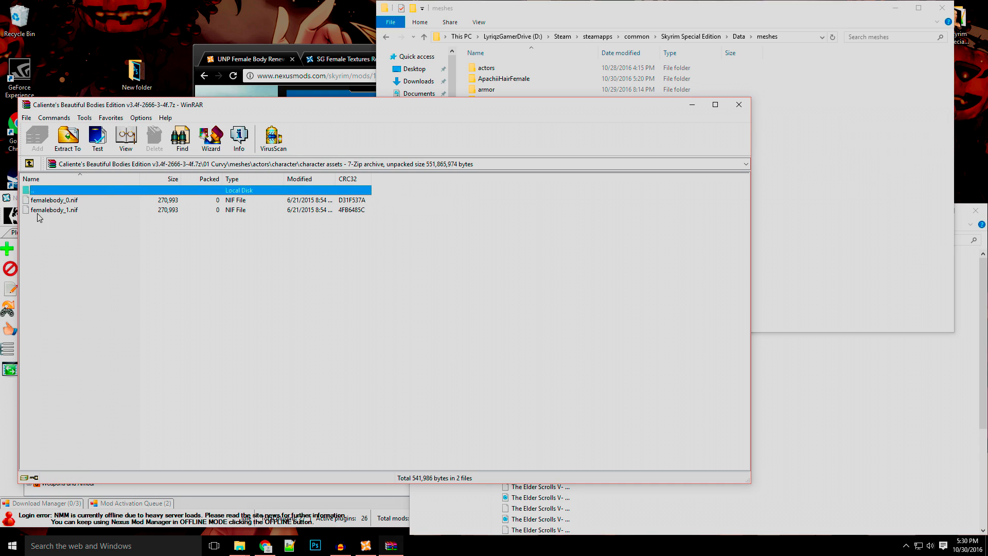
{"action": "double_click", "coordinate": [34, 192]}
{"action": "double_click", "coordinate": [34, 191]}
{"action": "double_click", "coordinate": [33, 192]}
{"action": "double_click", "coordinate": [34, 191]}
{"action": "double_click", "coordinate": [34, 192]}
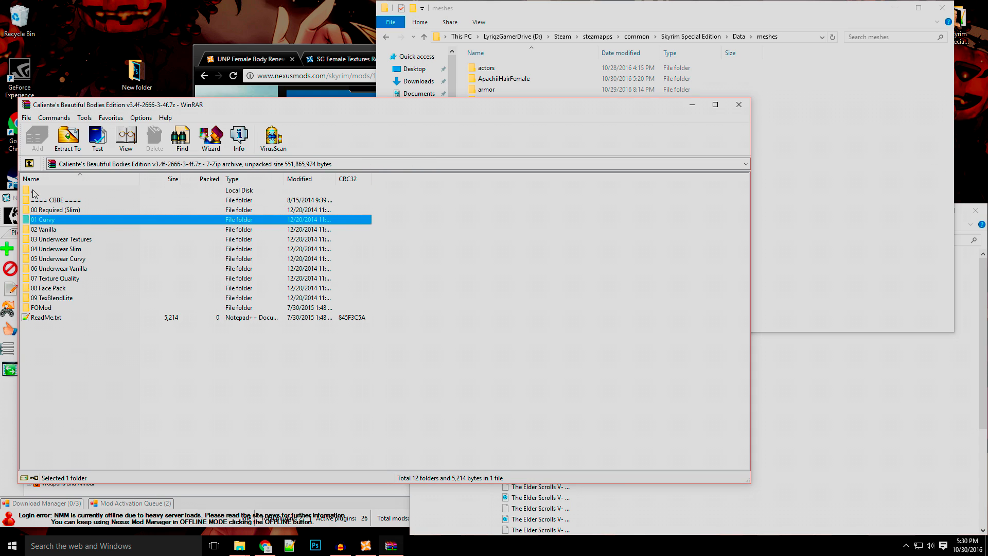
- Review the archive's remaining option folders from 02 Vanilla to 09 TexBlendLite
{"action": "left_click", "coordinate": [52, 231]}
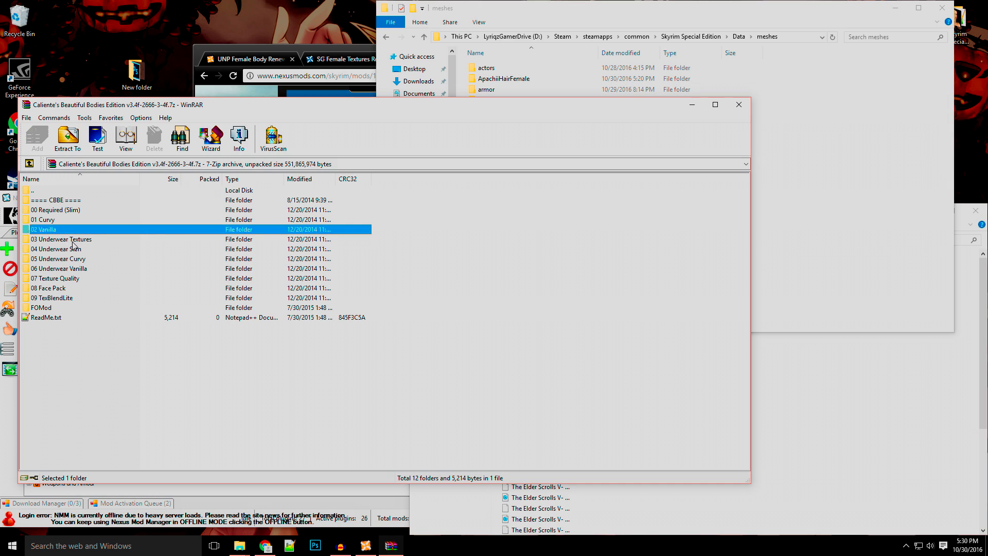
{"action": "left_click", "coordinate": [73, 241]}
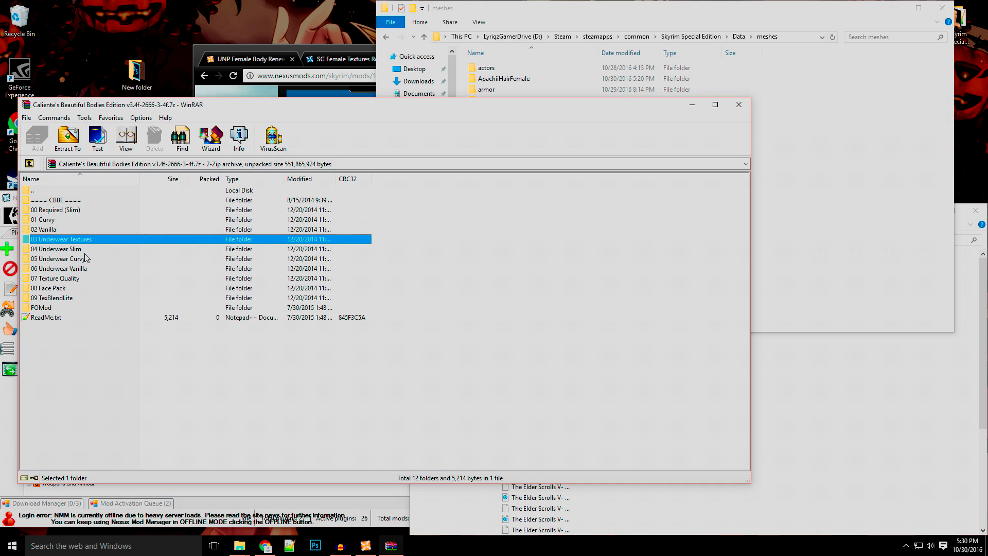
{"action": "left_click", "coordinate": [79, 269]}
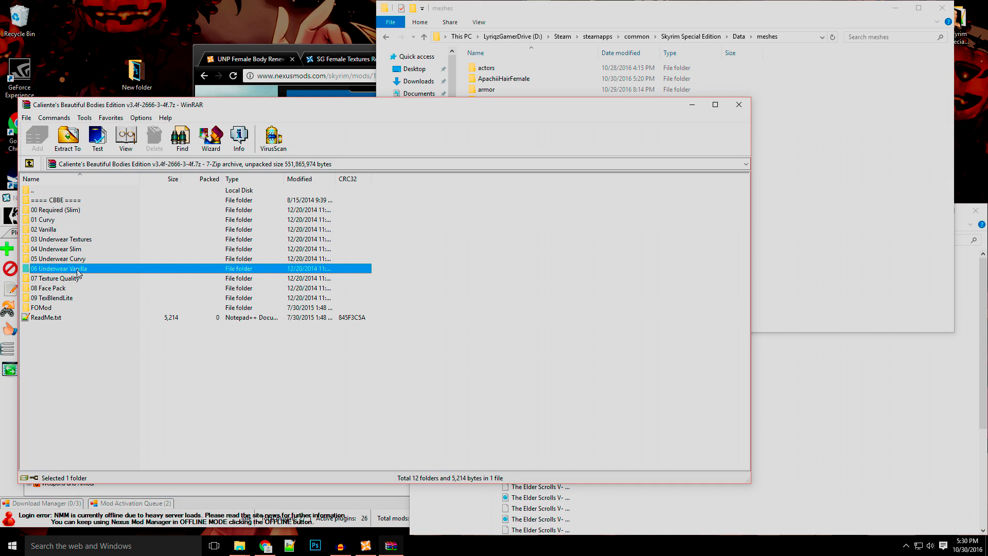
{"action": "left_click", "coordinate": [80, 260]}
{"action": "left_click", "coordinate": [70, 279]}
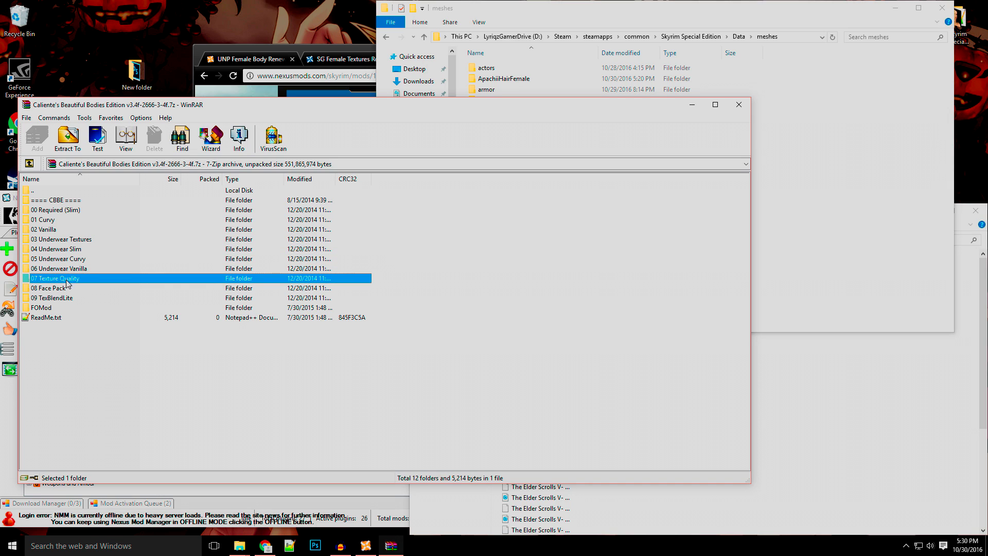
{"action": "left_click", "coordinate": [71, 288]}
{"action": "left_click", "coordinate": [71, 299]}
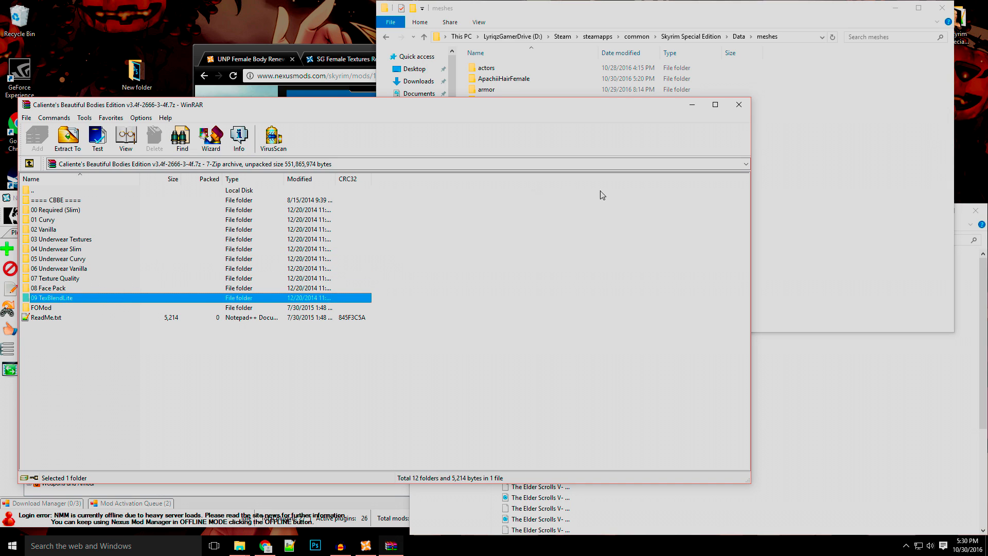
- Place the game's folder window beside the archive and go back from meshes to the Data folder
{"action": "left_click", "coordinate": [812, 227]}
{"action": "left_click_drag", "start_coordinate": [540, 15], "coordinate": [576, 15]}
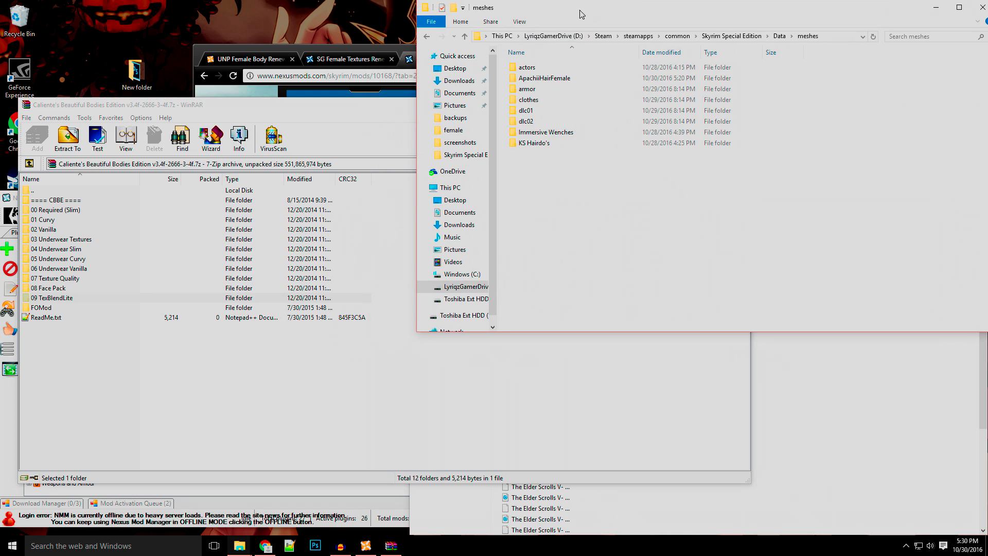
{"action": "left_click", "coordinate": [423, 38]}
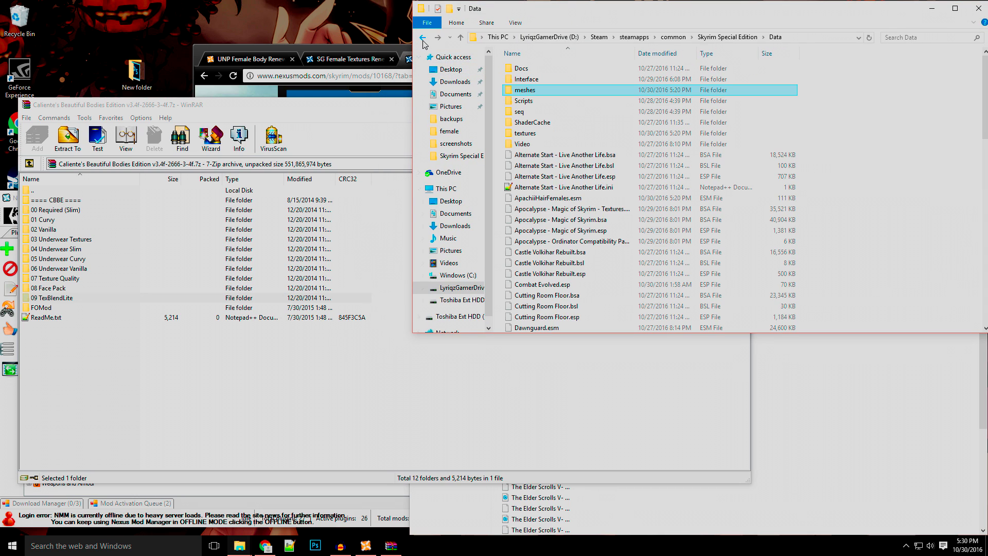
- Examine the body meshes in the character assets folder of 01 Caliente Underwear 2 under 05 Underwear Curvy
{"action": "left_click", "coordinate": [57, 213]}
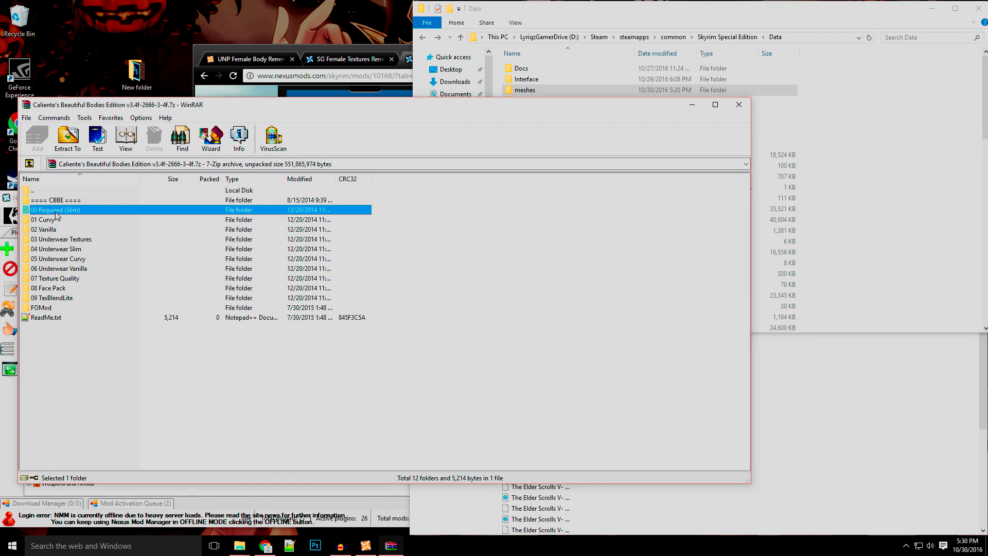
{"action": "left_click", "coordinate": [52, 221]}
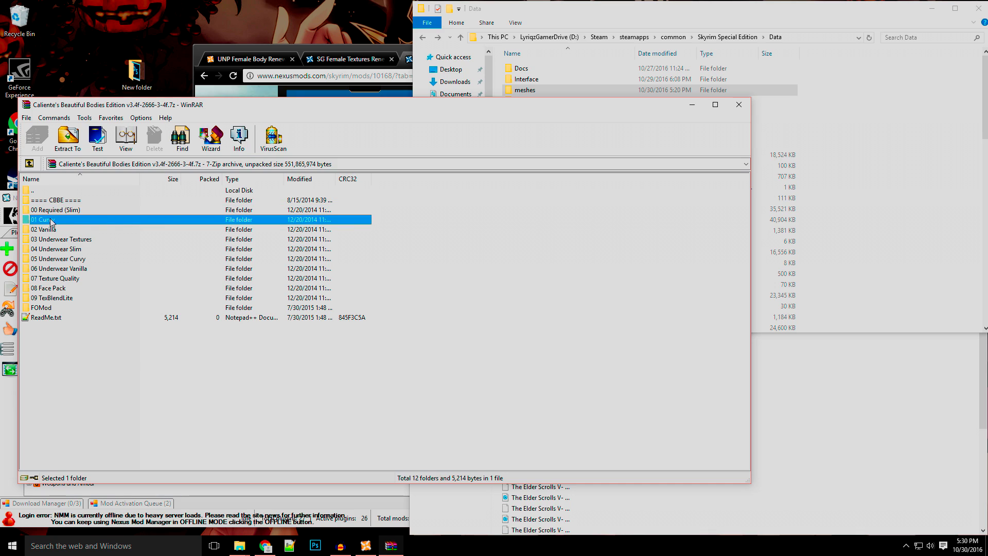
{"action": "double_click", "coordinate": [78, 260]}
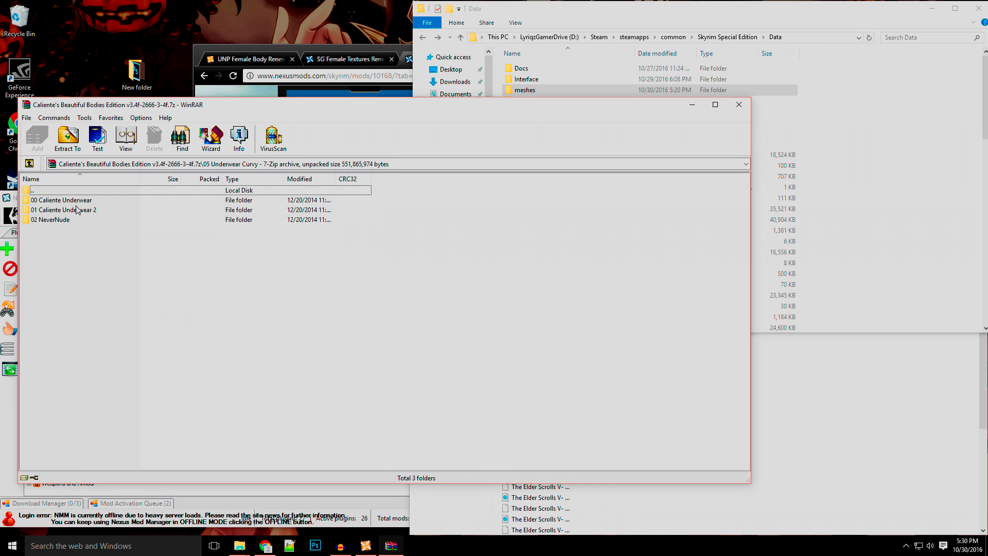
{"action": "left_click", "coordinate": [81, 203]}
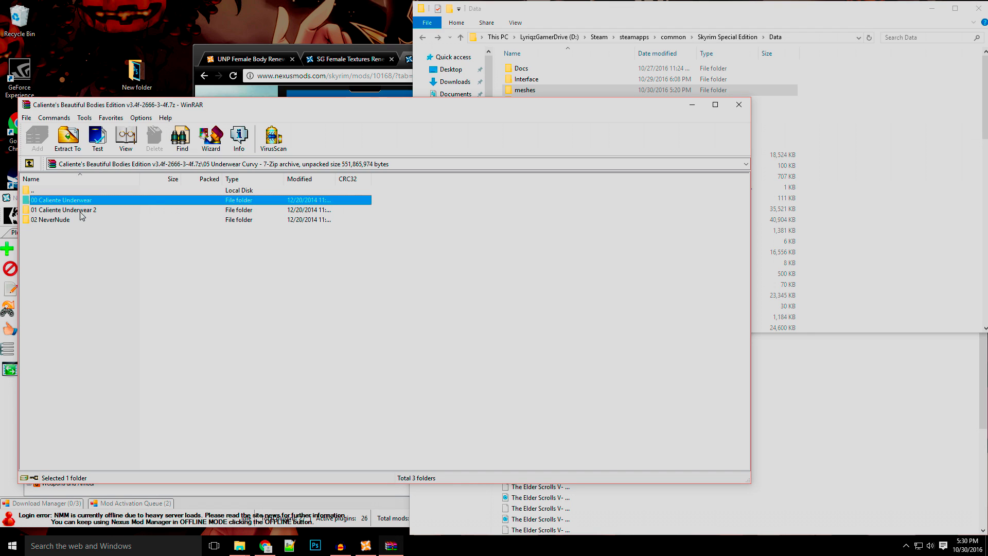
{"action": "double_click", "coordinate": [67, 210]}
{"action": "double_click", "coordinate": [59, 203]}
{"action": "double_click", "coordinate": [59, 203]}
{"action": "double_click", "coordinate": [59, 204]}
{"action": "double_click", "coordinate": [59, 203]}
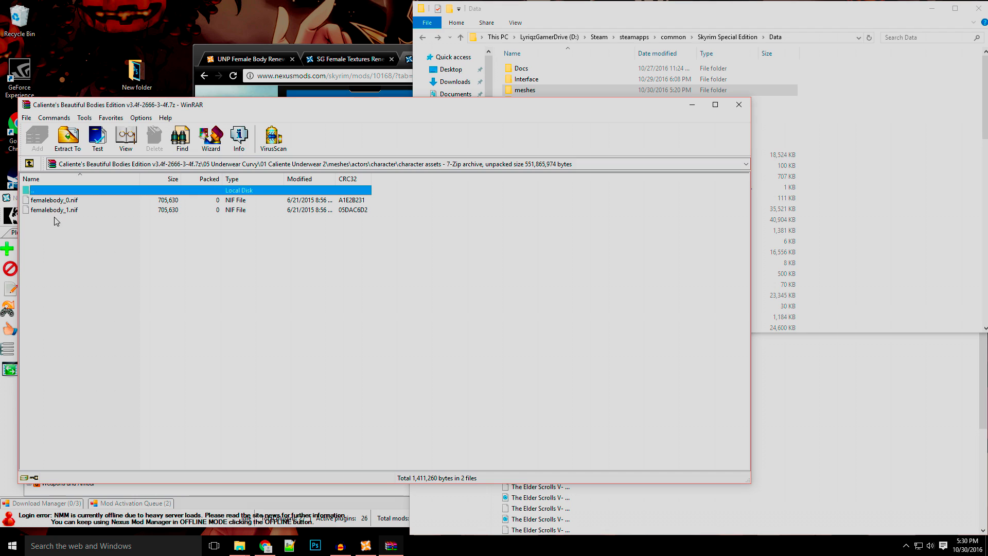
- Leave the underwear folders, check the meshes folder in 00 Required (Slim), and return to the archive root
{"action": "double_click", "coordinate": [43, 191]}
{"action": "double_click", "coordinate": [42, 190]}
{"action": "double_click", "coordinate": [42, 190]}
{"action": "double_click", "coordinate": [42, 191]}
{"action": "double_click", "coordinate": [42, 191]}
{"action": "double_click", "coordinate": [42, 191]}
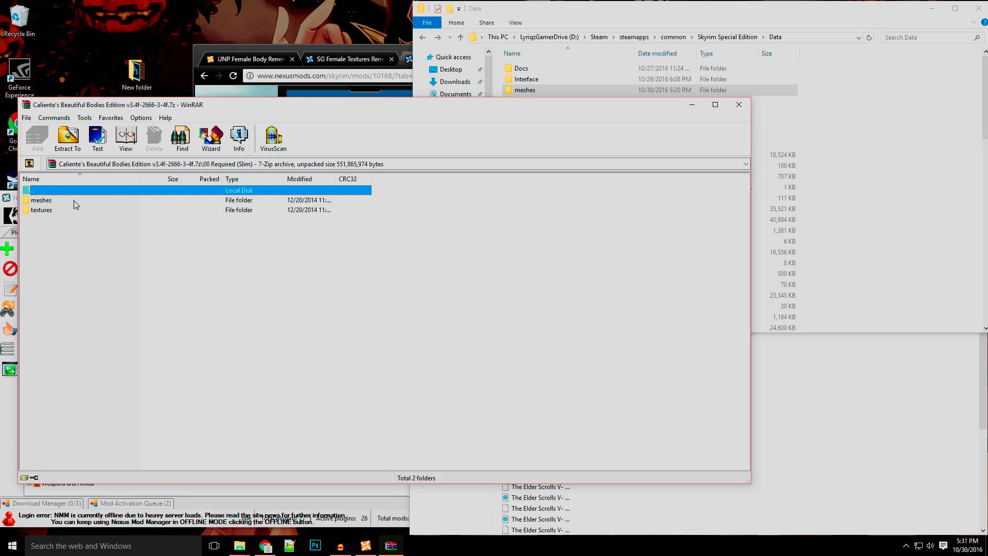
{"action": "double_click", "coordinate": [75, 205]}
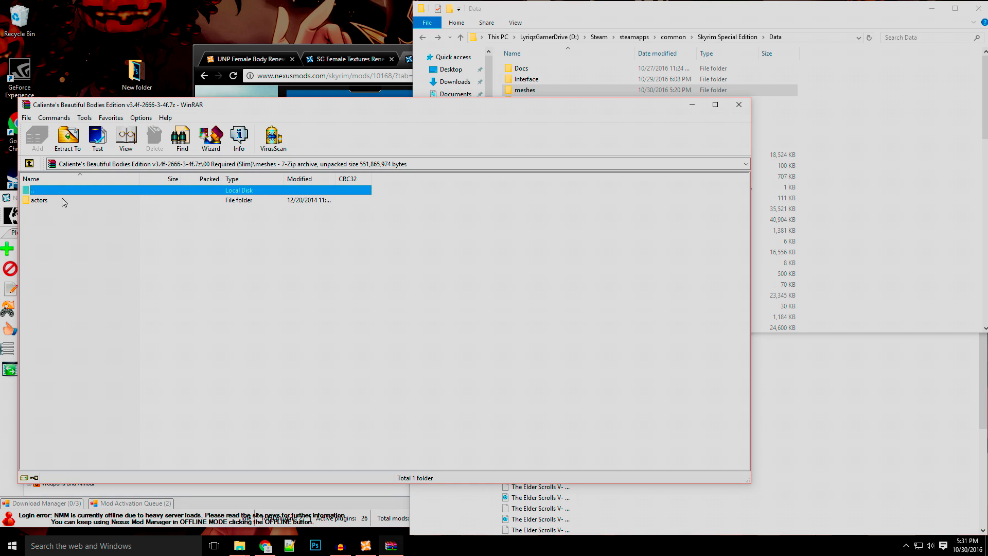
{"action": "double_click", "coordinate": [44, 194]}
{"action": "double_click", "coordinate": [45, 194]}
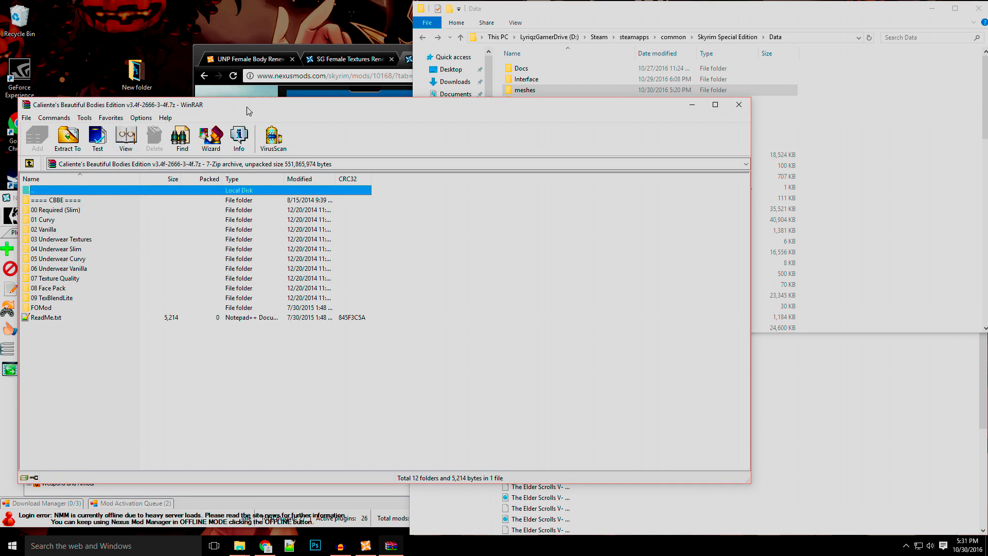
- Move the archive and Nexus Mod Manager windows aside and switch to the browser with the ApachiiSkyHair files page
{"action": "left_click_drag", "start_coordinate": [310, 104], "coordinate": [526, 112]}
{"action": "left_click_drag", "start_coordinate": [177, 198], "coordinate": [195, 120]}
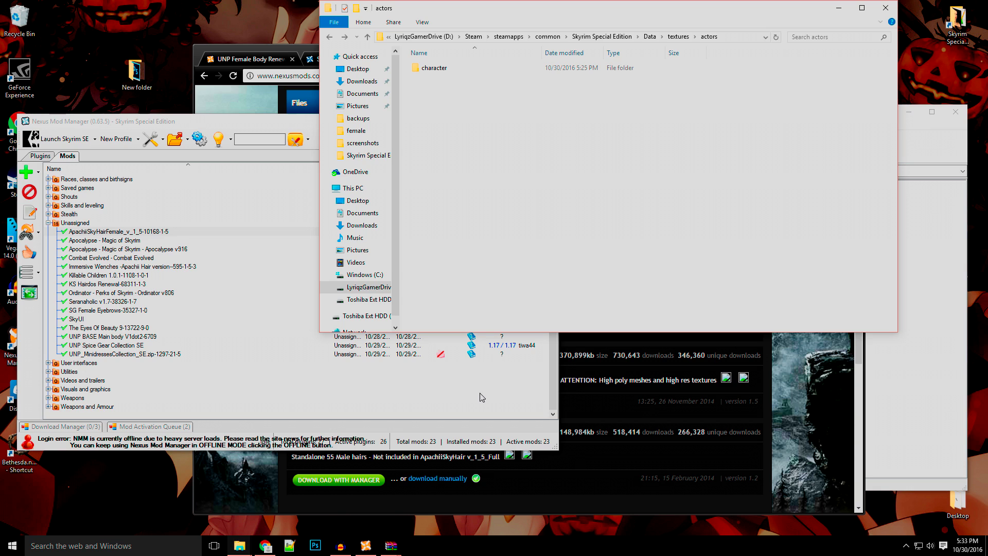
{"action": "left_click", "coordinate": [290, 52]}
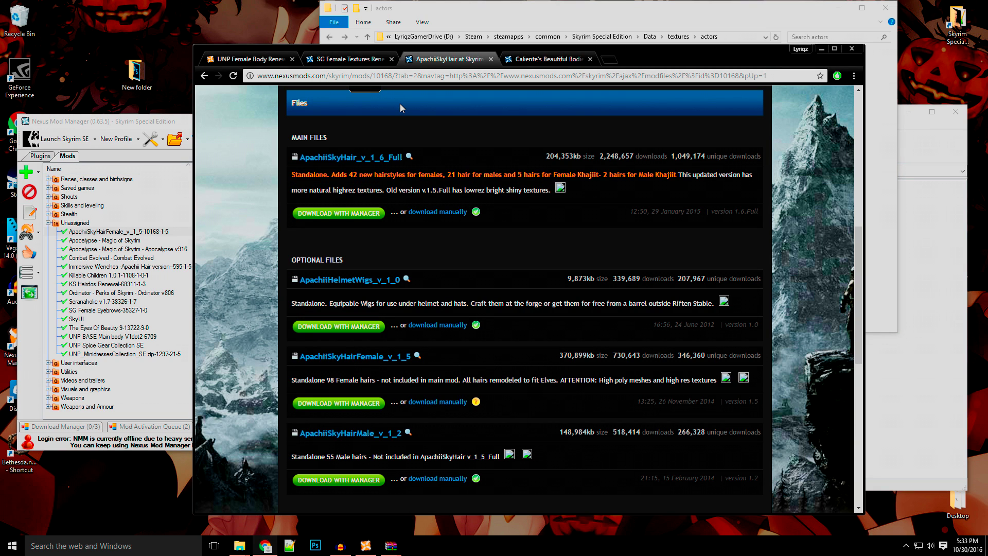